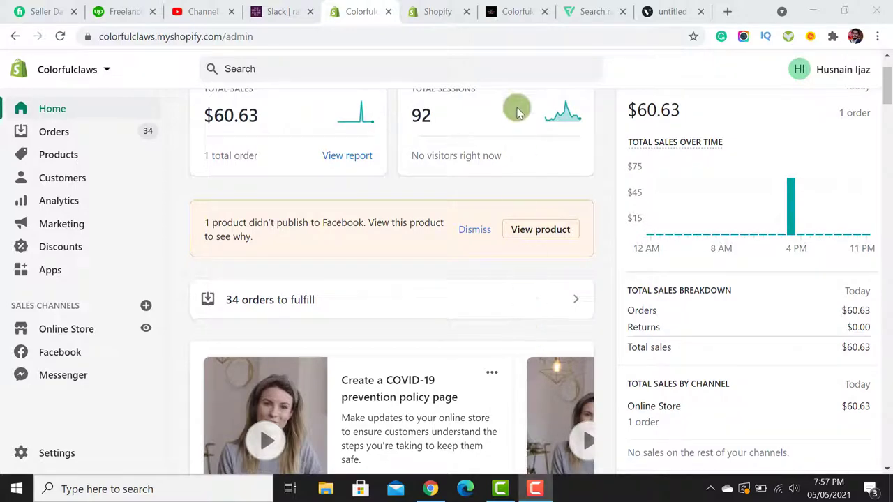
# Switch to the live Colorfulclaws storefront and review its homepage from the hero banner down to the footer.
pyautogui.click(513, 10)
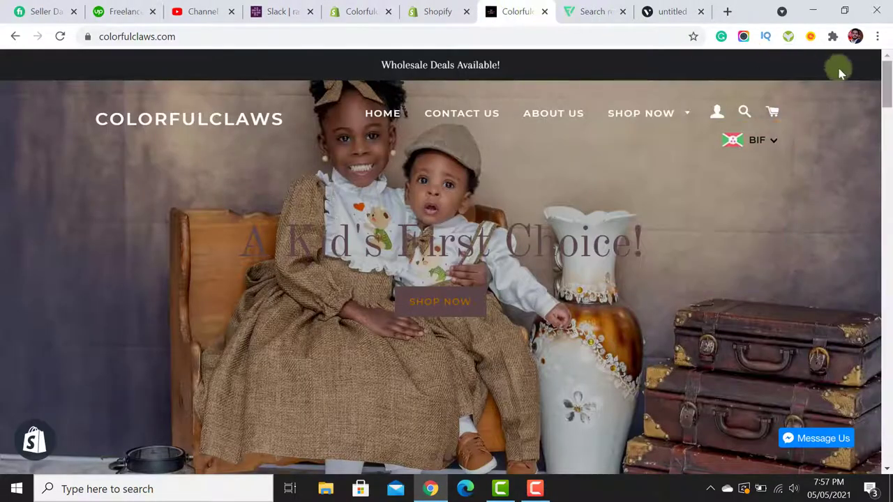
pyautogui.moveTo(886, 79)
pyautogui.mouseDown()
pyautogui.moveTo(886, 183)
pyautogui.moveTo(887, 70)
pyautogui.mouseUp()
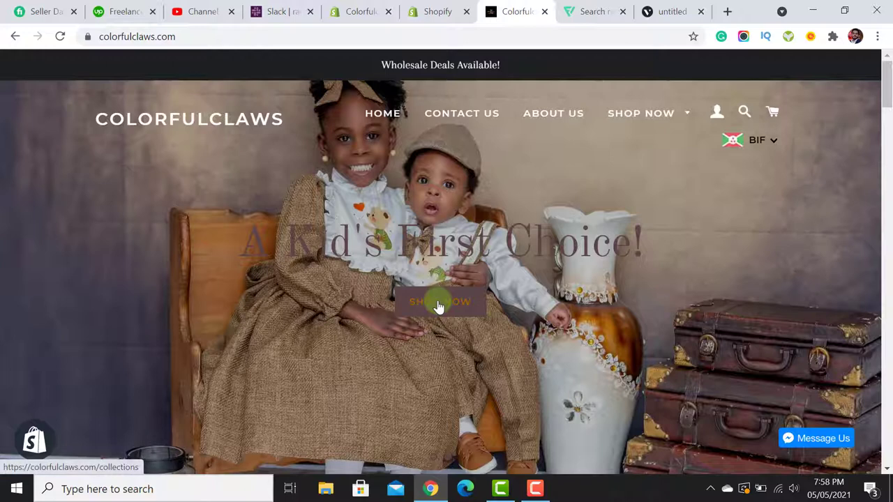
pyautogui.press('Tab')
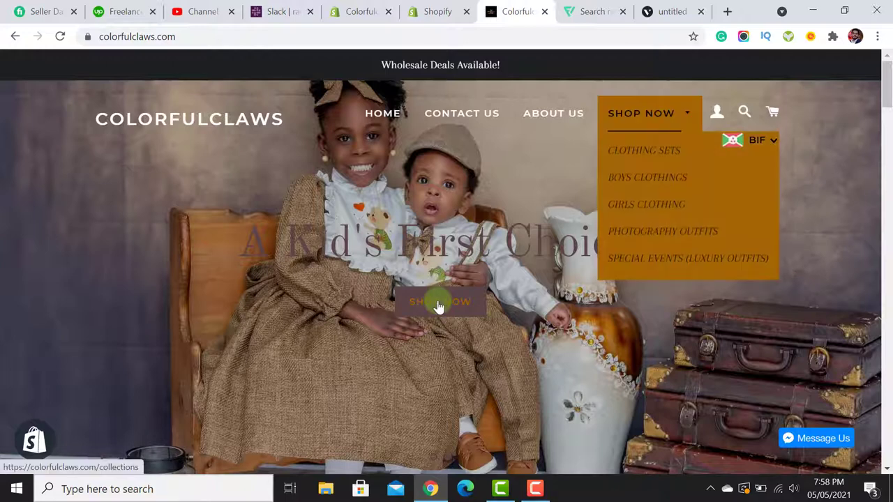
pyautogui.click(501, 179)
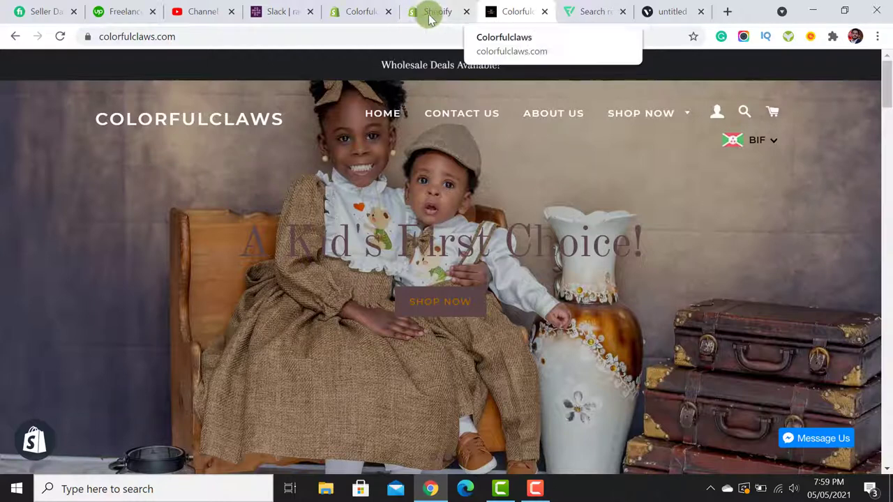
pyautogui.moveTo(504, 15)
pyautogui.mouseDown()
pyautogui.moveTo(521, 16)
pyautogui.moveTo(491, 17)
pyautogui.mouseUp()
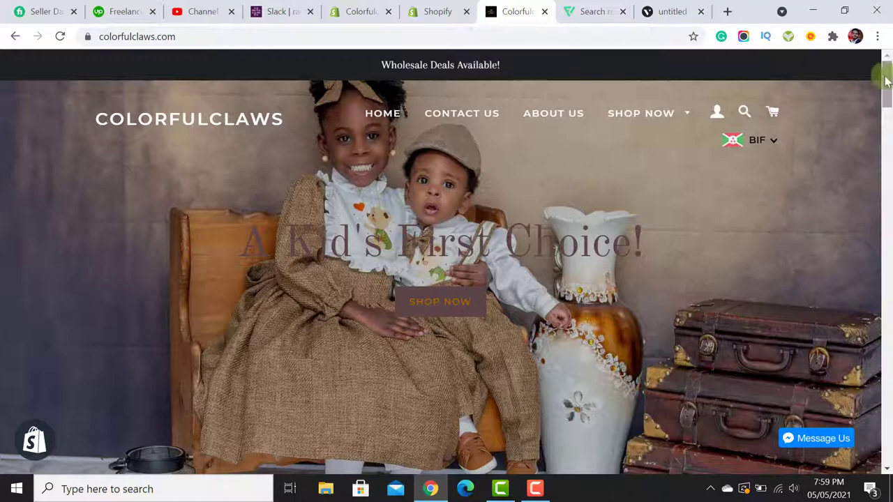
pyautogui.moveTo(886, 82); pyautogui.dragTo(887, 123)
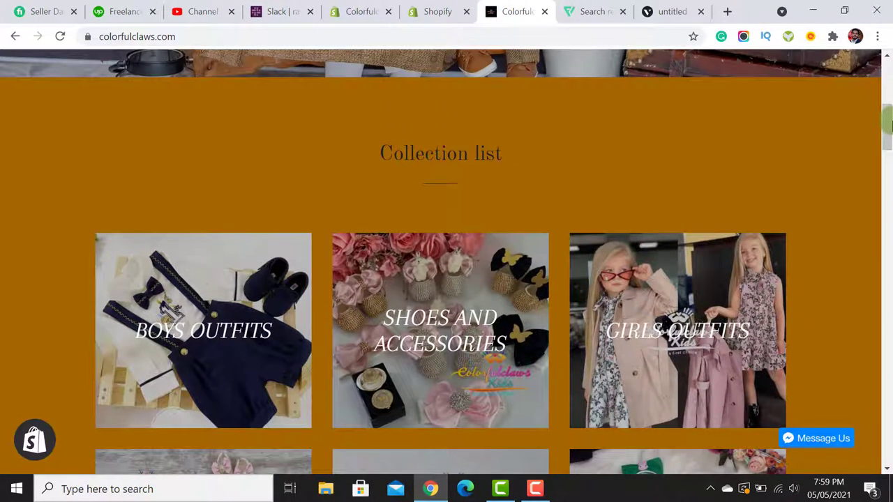
pyautogui.moveTo(888, 123); pyautogui.dragTo(888, 446)
pyautogui.scroll(-1, 887, 207)
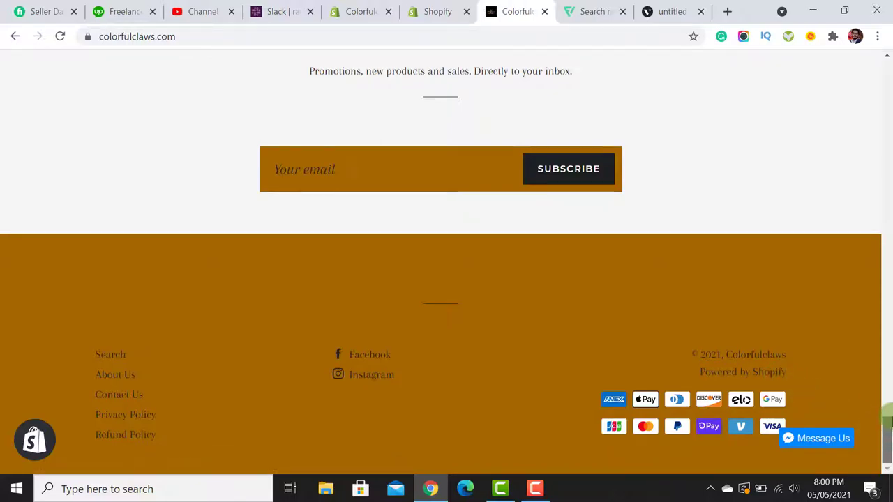
pyautogui.moveTo(887, 438); pyautogui.dragTo(887, 70)
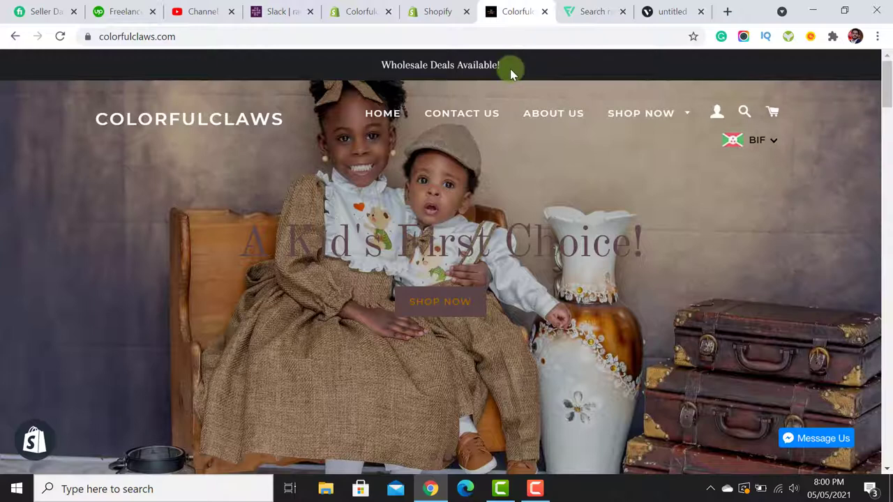
# Examine the storefront's announcement bar text and the Collection list section of the homepage.
pyautogui.moveTo(510, 68); pyautogui.dragTo(371, 70)
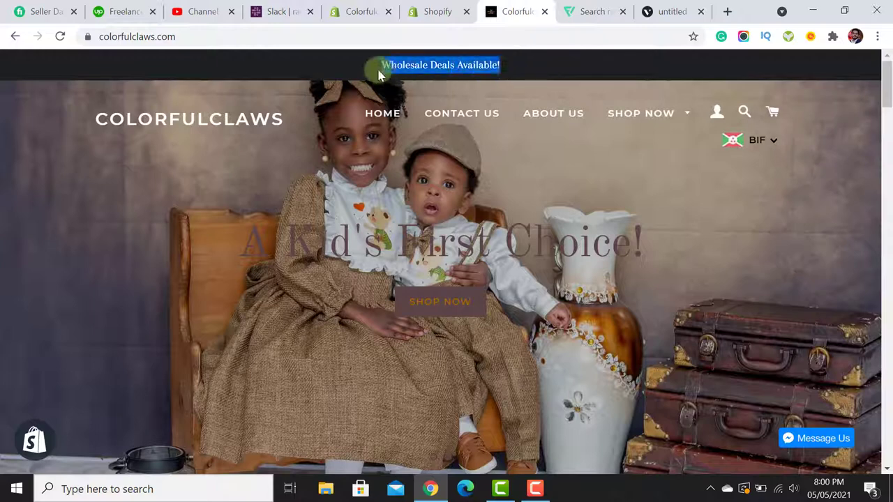
pyautogui.click(538, 73)
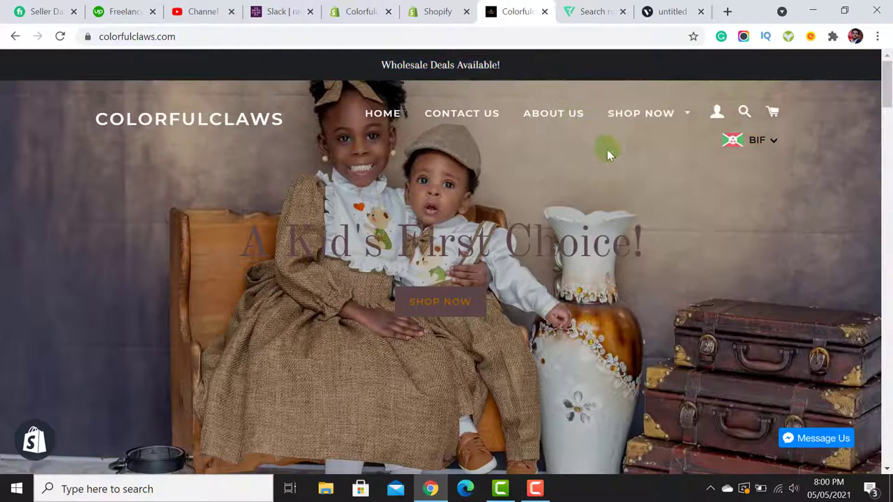
pyautogui.scroll(-4, 754, 321)
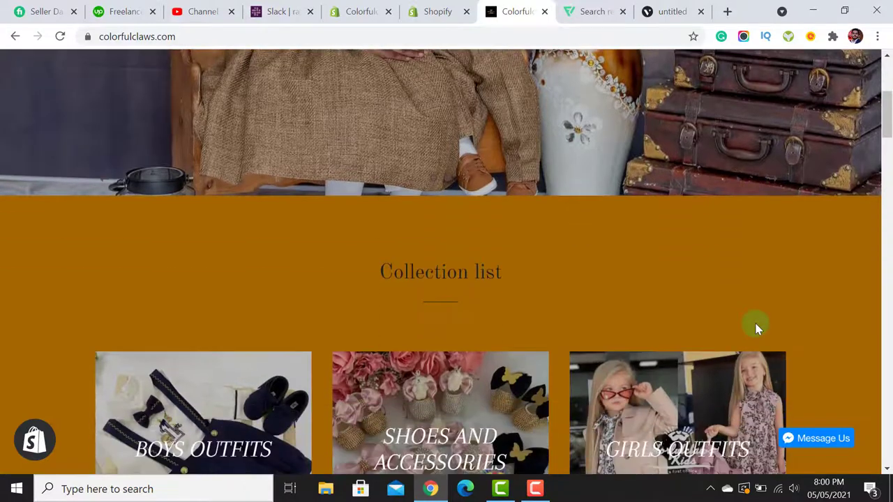
pyautogui.scroll(-4, 833, 314)
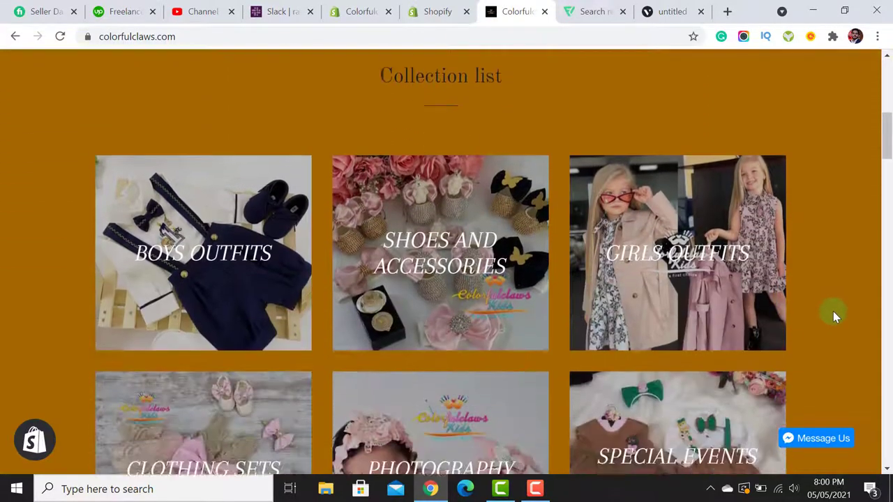
pyautogui.scroll(-2, 835, 316)
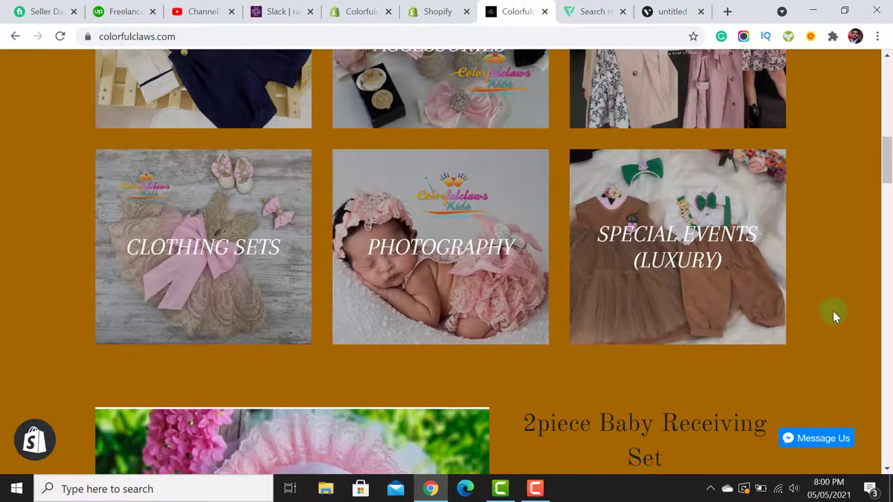
pyautogui.scroll(10, 833, 311)
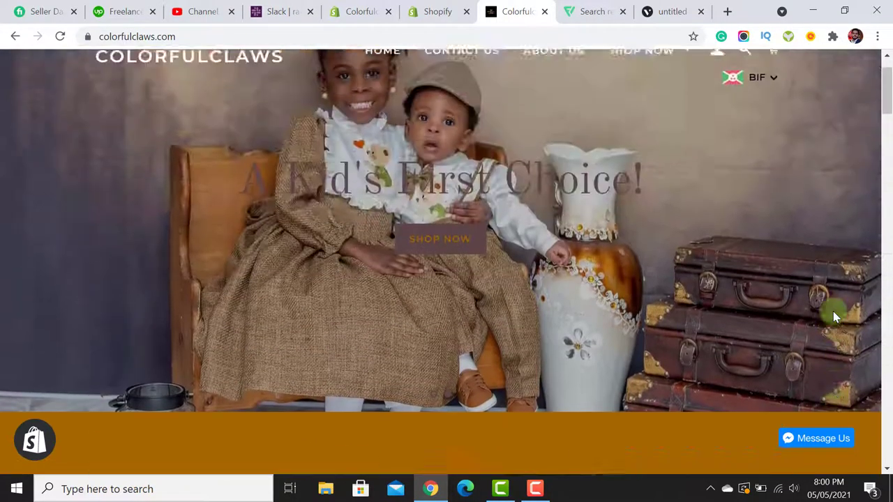
pyautogui.scroll(1, 832, 311)
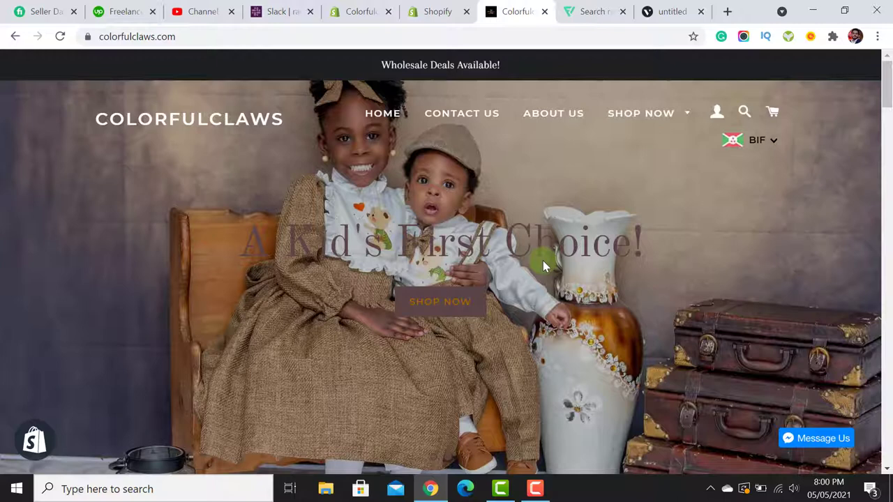
# Switch to the Shopify admin, open the online store's themes and locate Debutify Custom in the theme library.
pyautogui.click(432, 11)
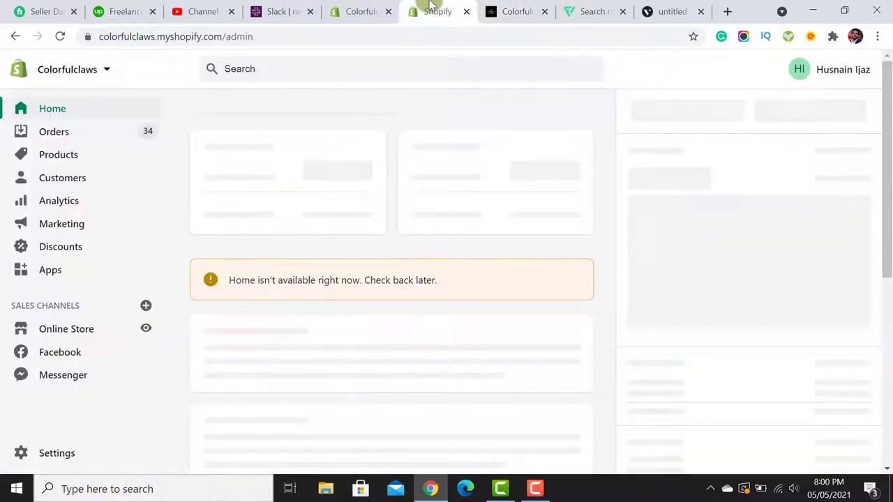
pyautogui.click(69, 335)
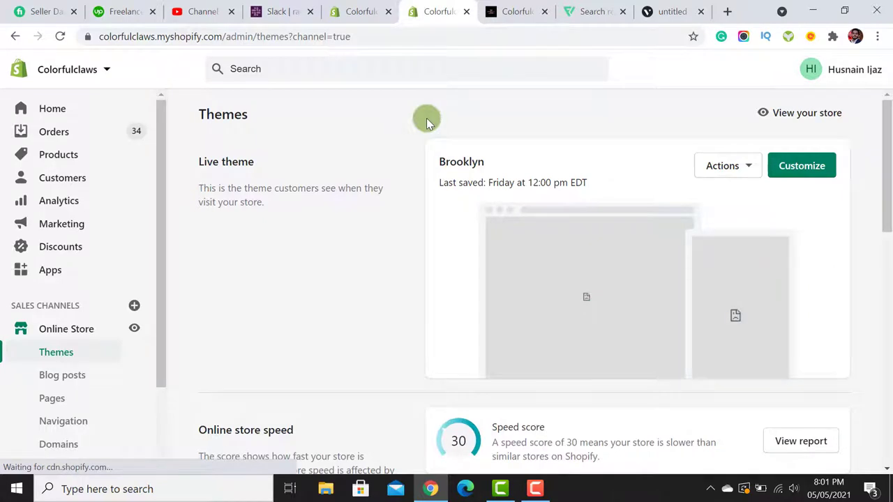
pyautogui.moveTo(883, 106); pyautogui.dragTo(885, 280)
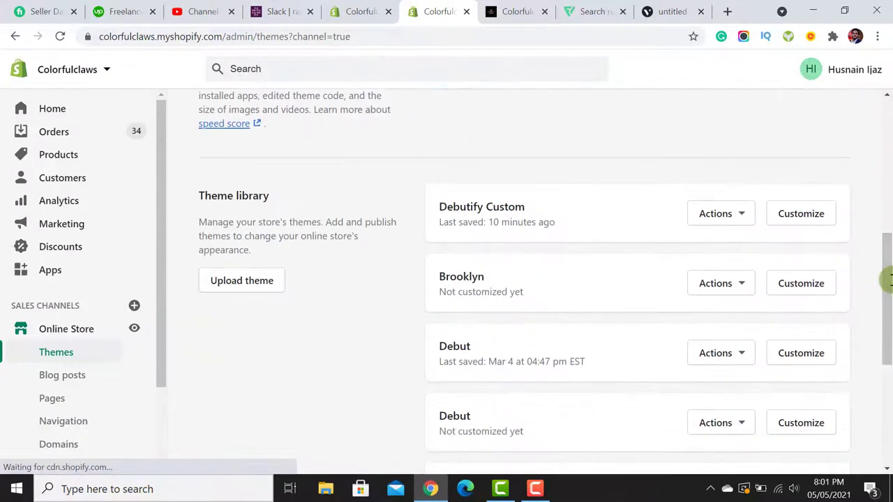
pyautogui.moveTo(442, 208); pyautogui.dragTo(484, 208)
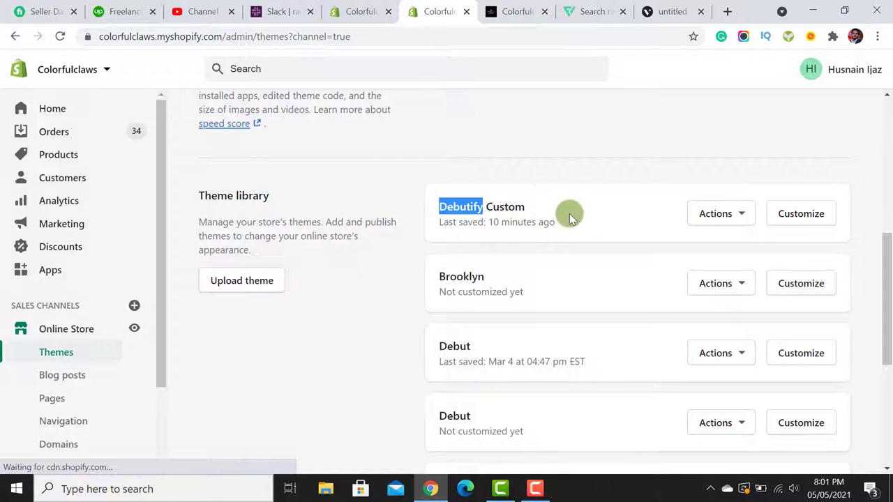
# Search Google for "debutify free theme" in a new browser tab.
pyautogui.hotkey('ctrl', 't')
pyautogui.write('d')
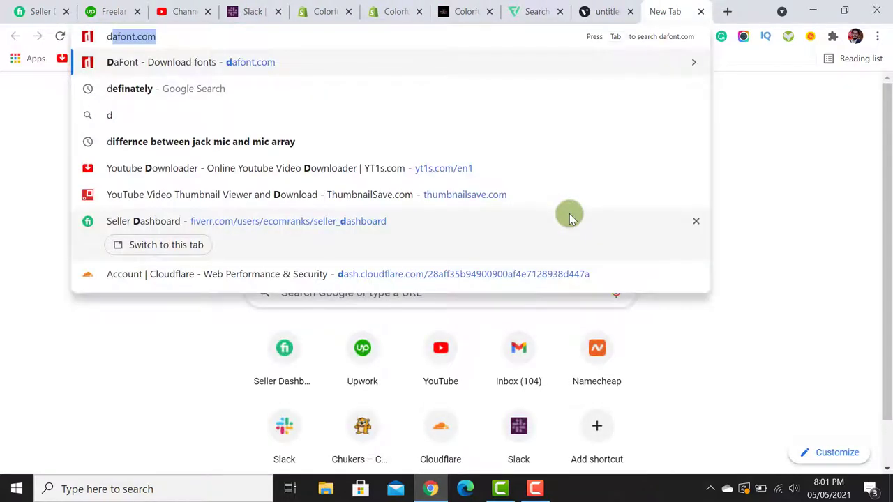
pyautogui.write('eb')
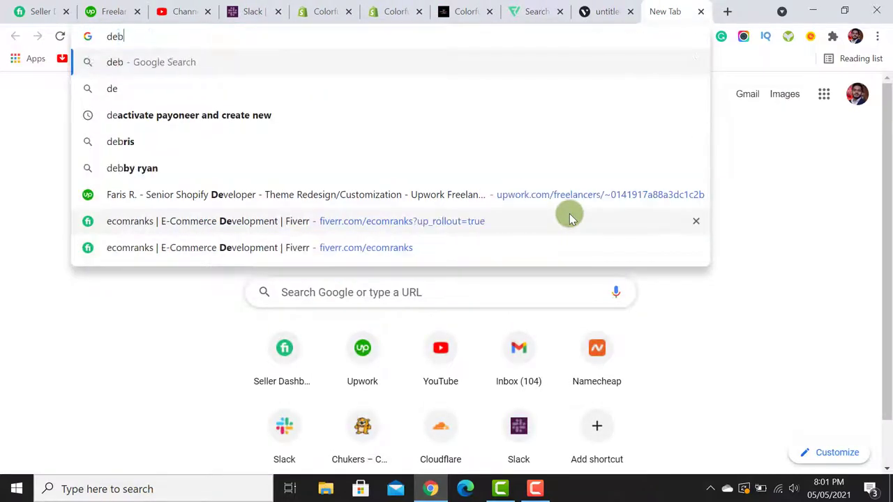
pyautogui.write('utif')
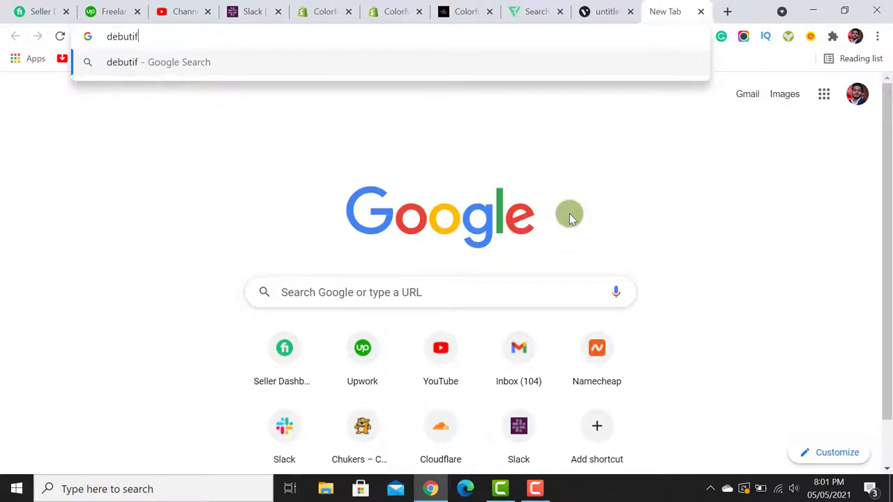
pyautogui.write('y free theme')
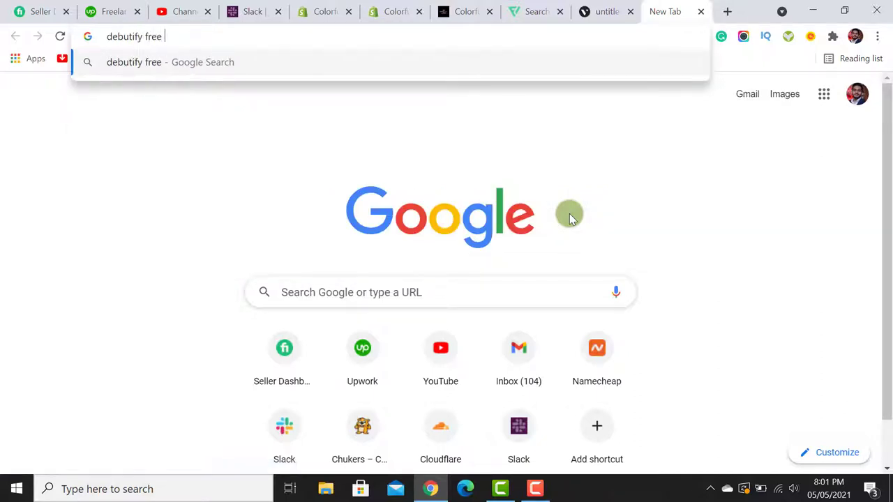
pyautogui.press('Return')
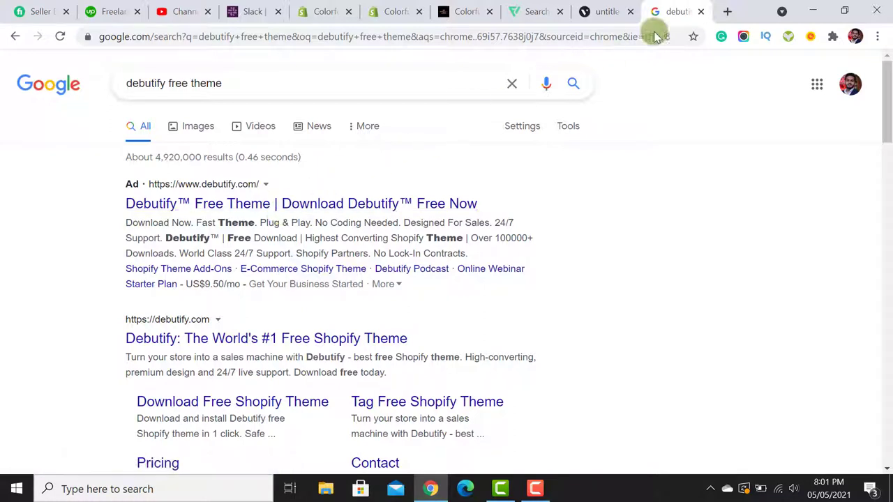
# Close the Google search and open the Debutify Custom theme from the theme library in the theme editor.
pyautogui.click(702, 12)
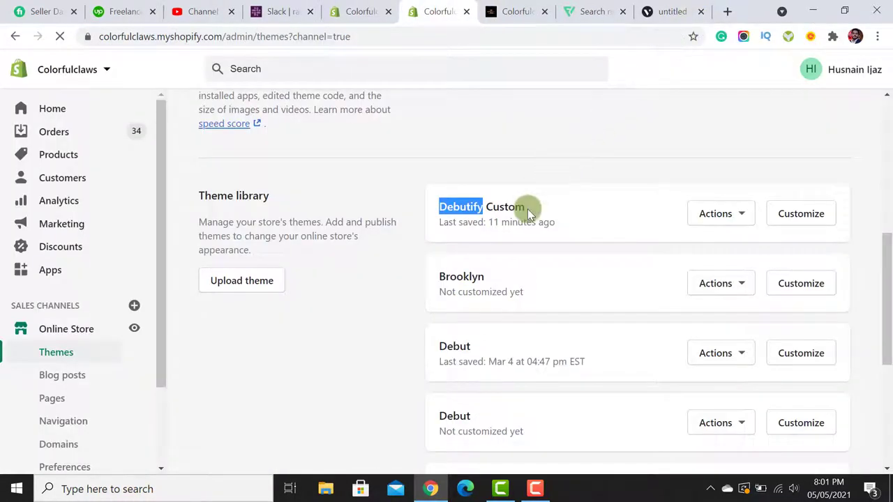
pyautogui.moveTo(528, 208); pyautogui.dragTo(435, 215)
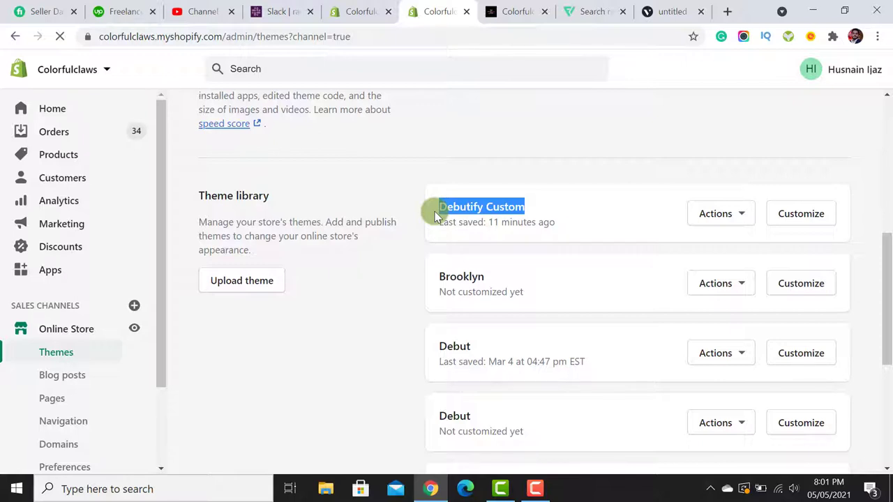
pyautogui.click(580, 151)
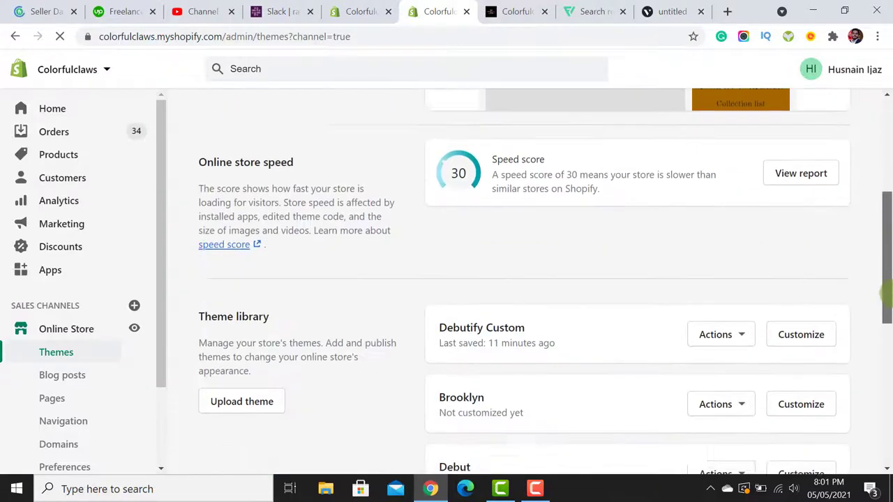
pyautogui.click(797, 215)
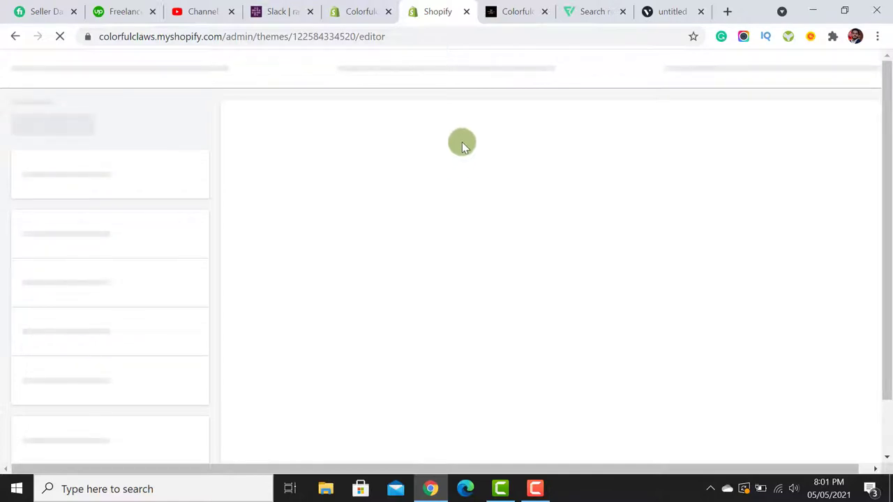
# Check the live storefront, switch to the Vectr editor and highlight the site's base address, vectr.com.
pyautogui.click(505, 14)
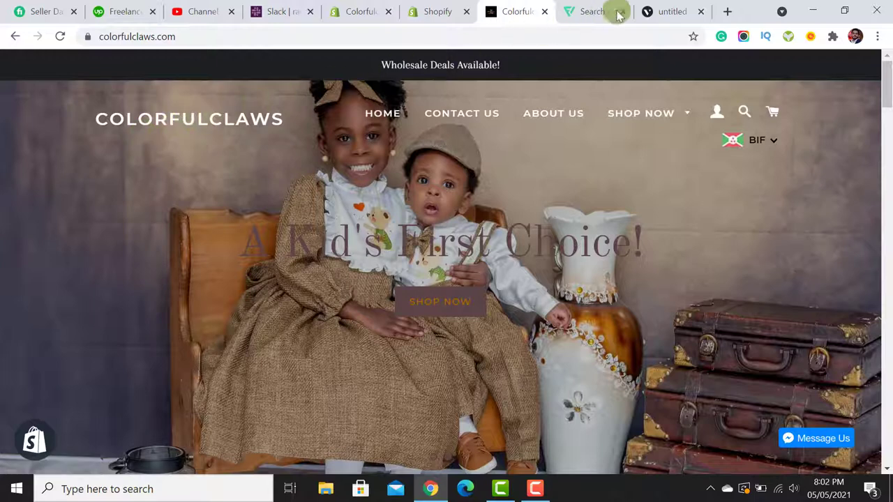
pyautogui.click(652, 11)
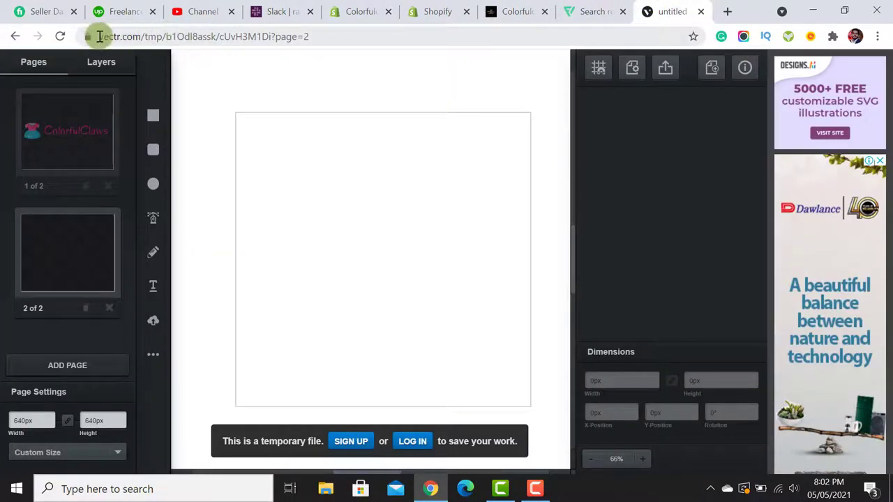
pyautogui.moveTo(99, 36); pyautogui.dragTo(158, 37)
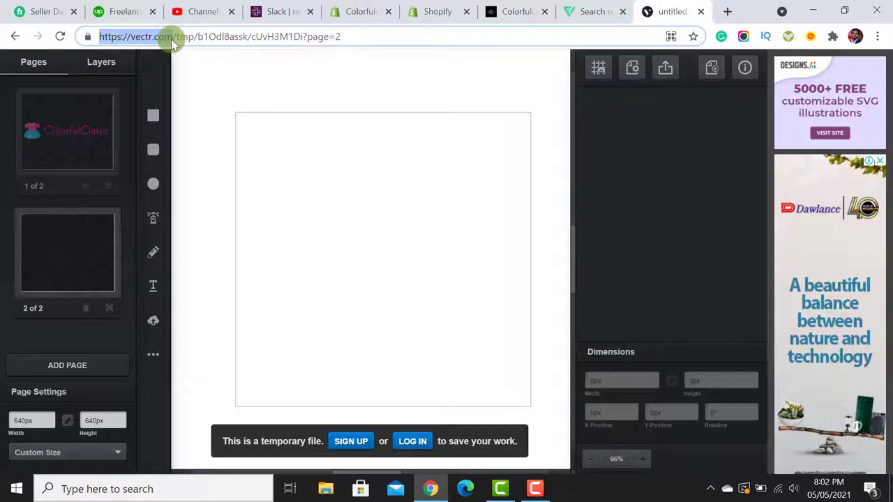
# Switch to Flaticon and review the "kids dress" icon results, the site's base address and the search term.
pyautogui.click(598, 8)
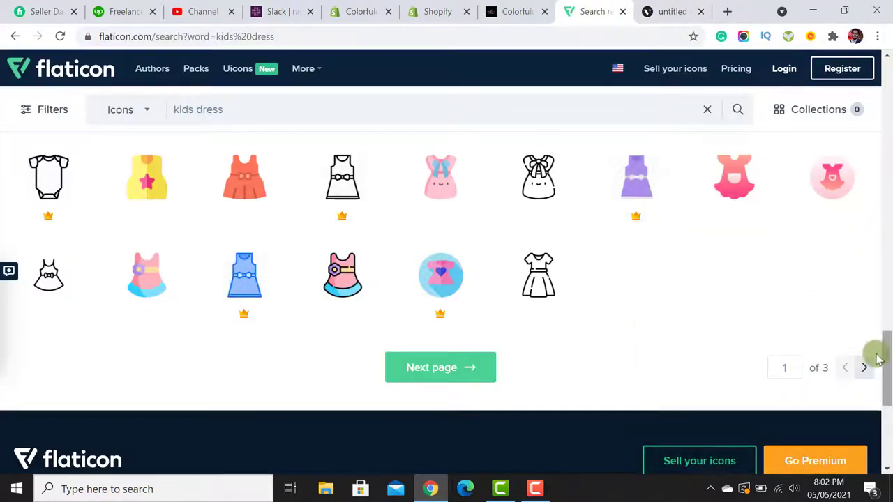
pyautogui.moveTo(885, 363); pyautogui.dragTo(885, 97)
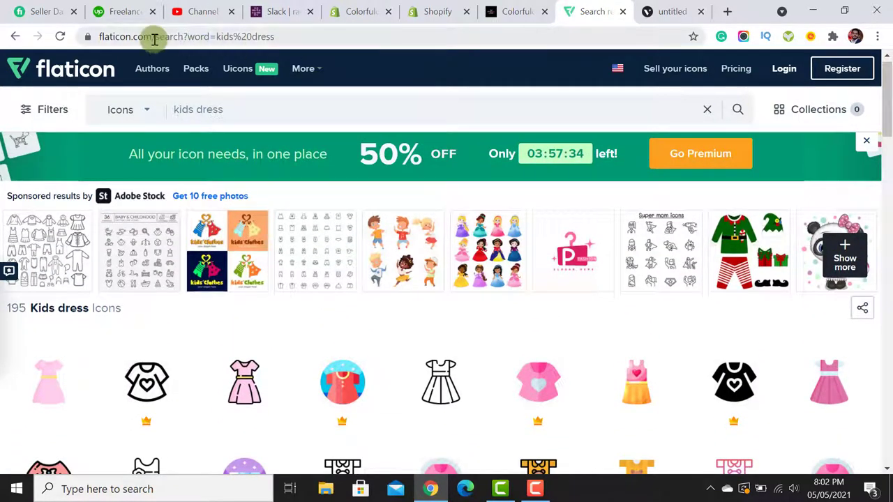
pyautogui.moveTo(153, 35); pyautogui.dragTo(99, 36)
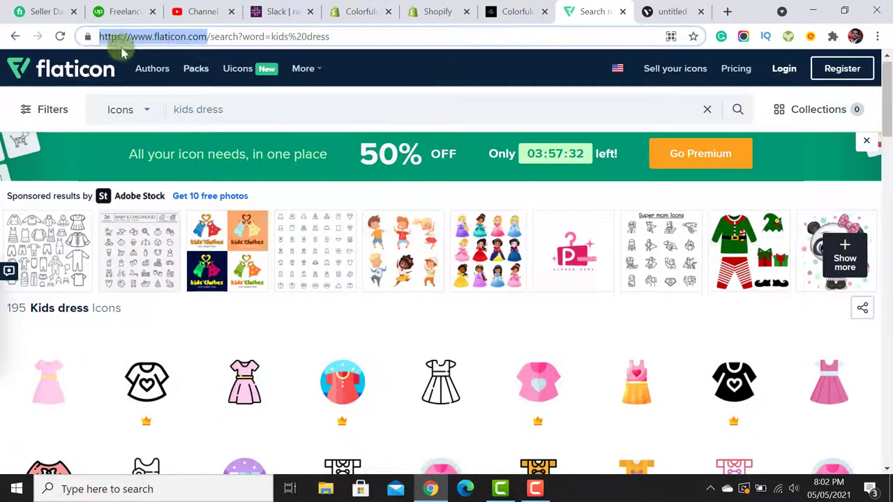
pyautogui.click(233, 110)
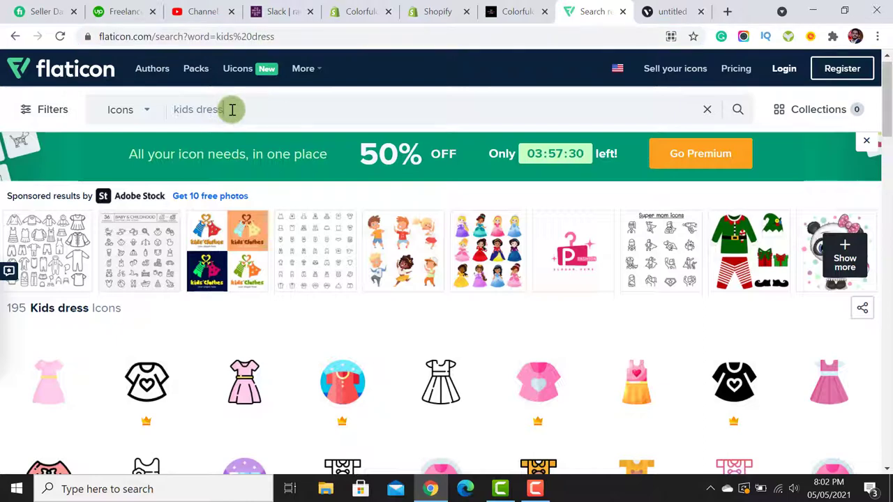
# Browse the "kids dress" icon results on Flaticon and return to the untitled drawing in the Vectr editor.
pyautogui.scroll(-3, 232, 111)
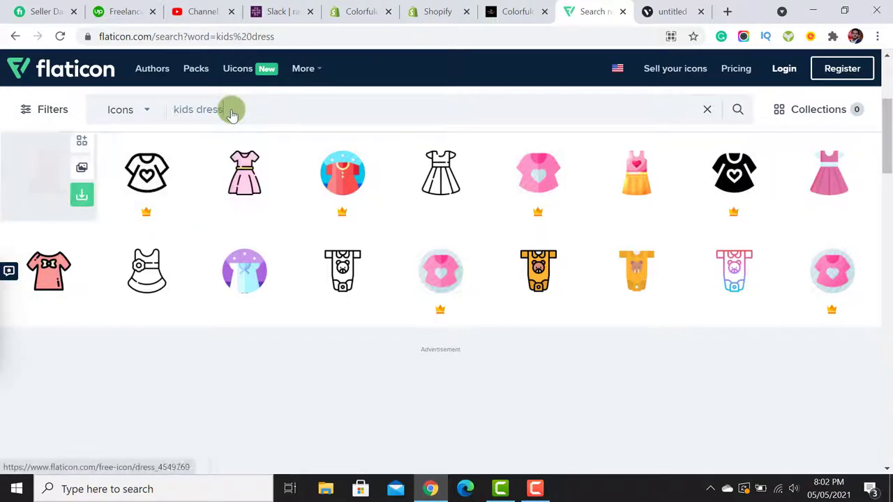
pyautogui.scroll(-4, 232, 112)
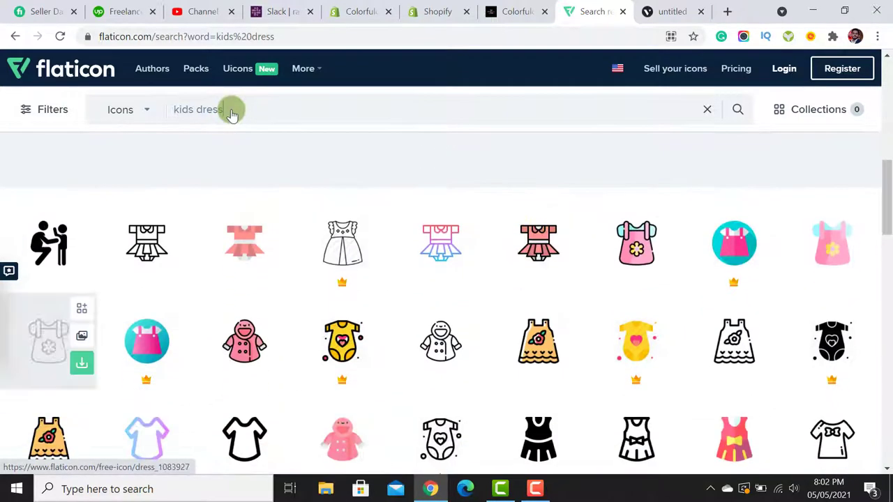
pyautogui.click(668, 8)
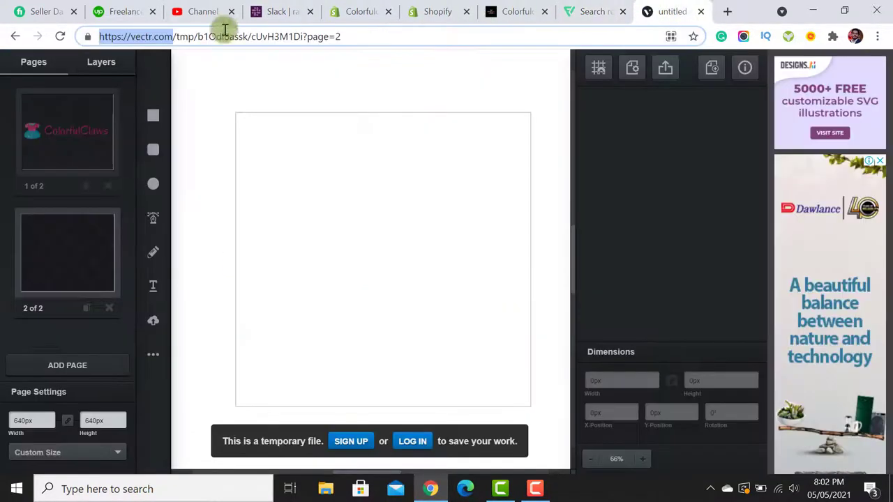
pyautogui.click(152, 39)
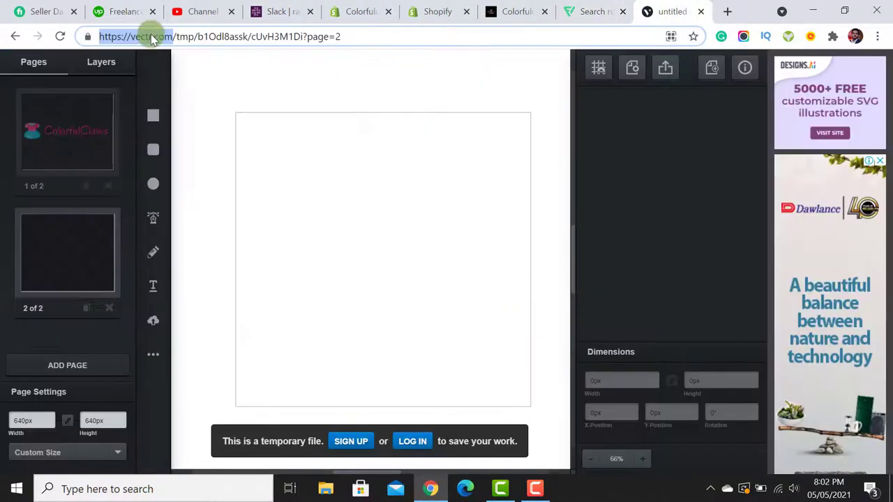
# Import the baby-dress image onto the second page and scale it down in the page's upper half.
pyautogui.click(156, 324)
pyautogui.doubleClick(258, 143)
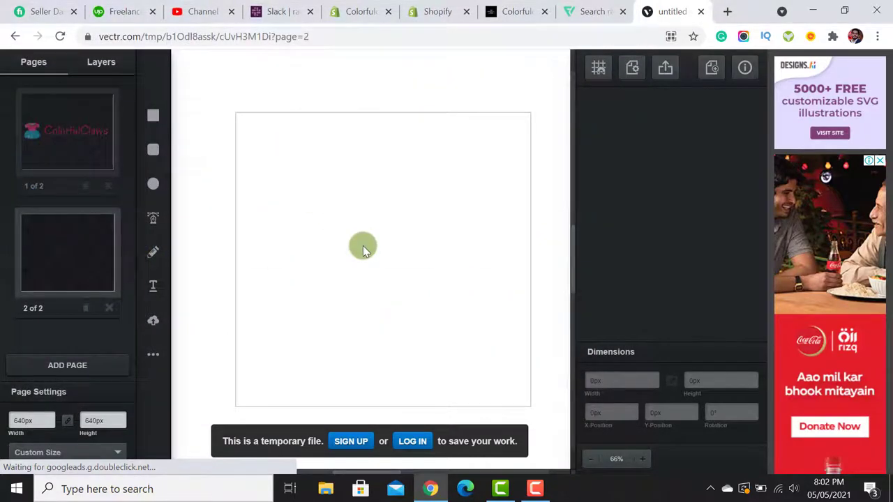
pyautogui.moveTo(372, 273); pyautogui.dragTo(370, 268)
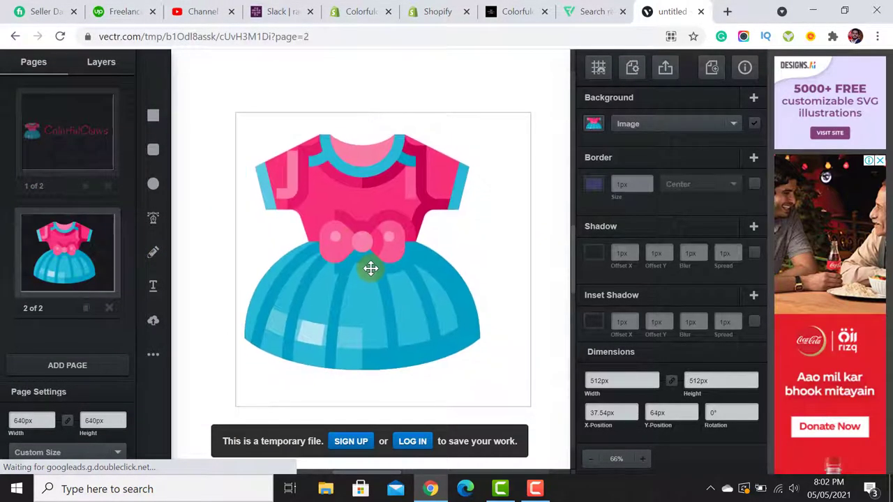
pyautogui.moveTo(479, 367); pyautogui.dragTo(362, 213)
# Add a text object to the second page and move it up so that it overlaps the dress's skirt.
pyautogui.click(153, 285)
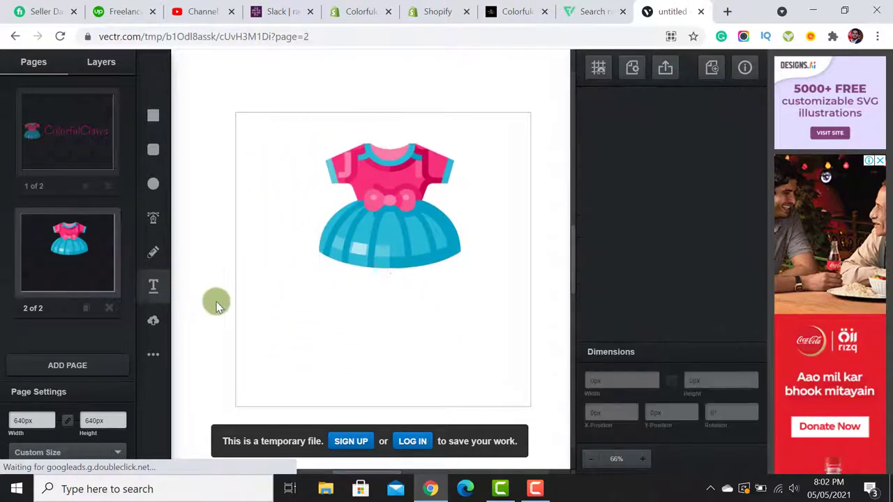
pyautogui.click(309, 328)
pyautogui.moveTo(372, 354); pyautogui.dragTo(273, 236)
pyautogui.click(390, 361)
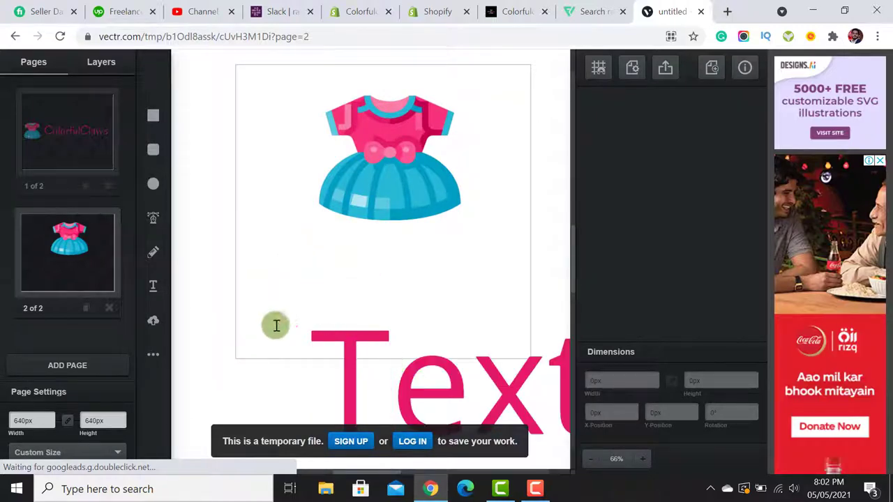
pyautogui.scroll(1, 244, 321)
pyautogui.click(344, 385)
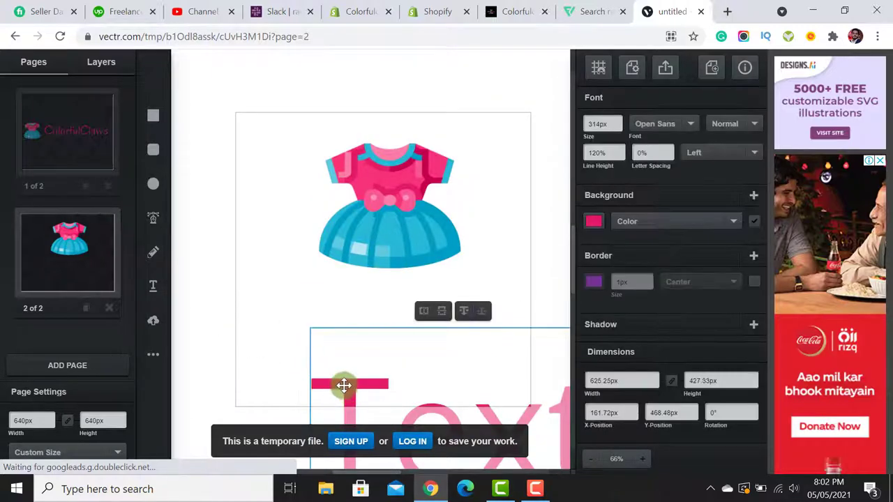
pyautogui.moveTo(344, 385); pyautogui.dragTo(258, 282)
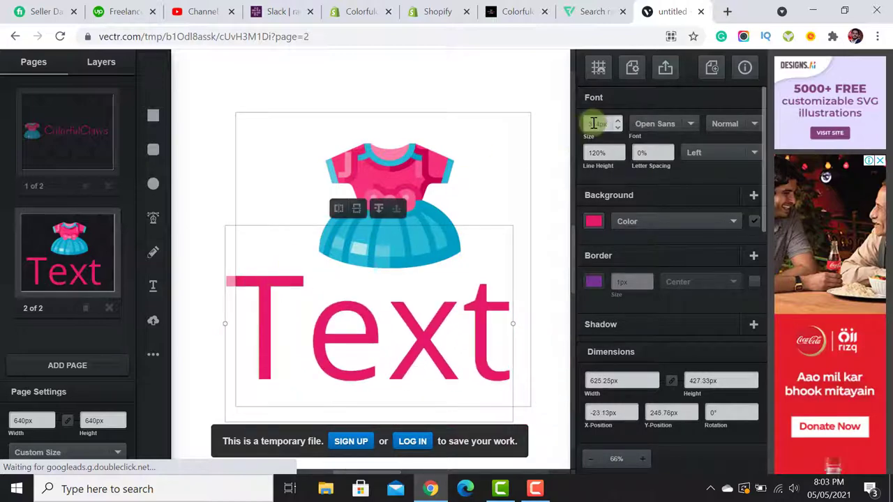
# Set the text's font size to 114 px and move it below the dress.
pyautogui.click(592, 123)
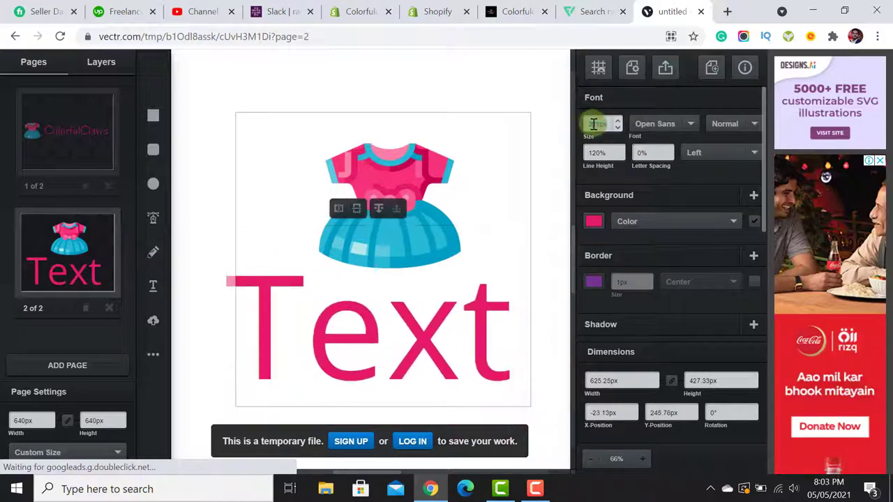
pyautogui.write('114')
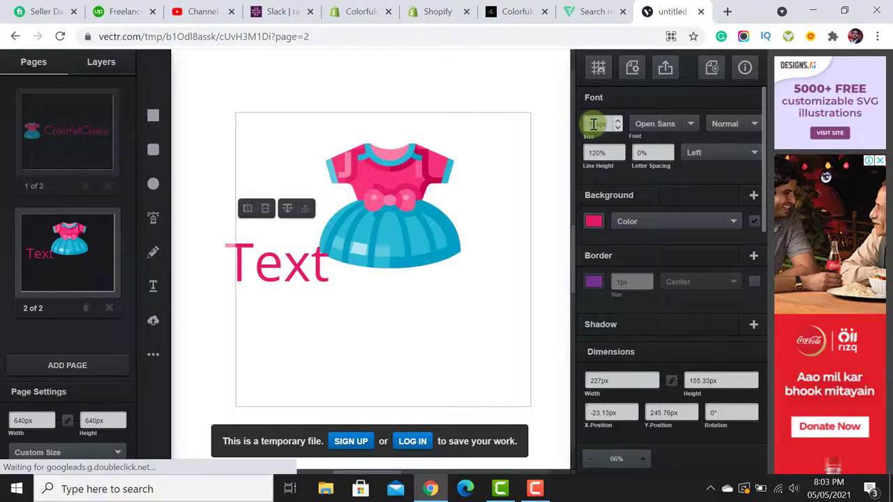
pyautogui.moveTo(293, 261); pyautogui.dragTo(375, 330)
# Replace the placeholder text with "Clorfulclaws" and center it under the dress.
pyautogui.doubleClick(375, 329)
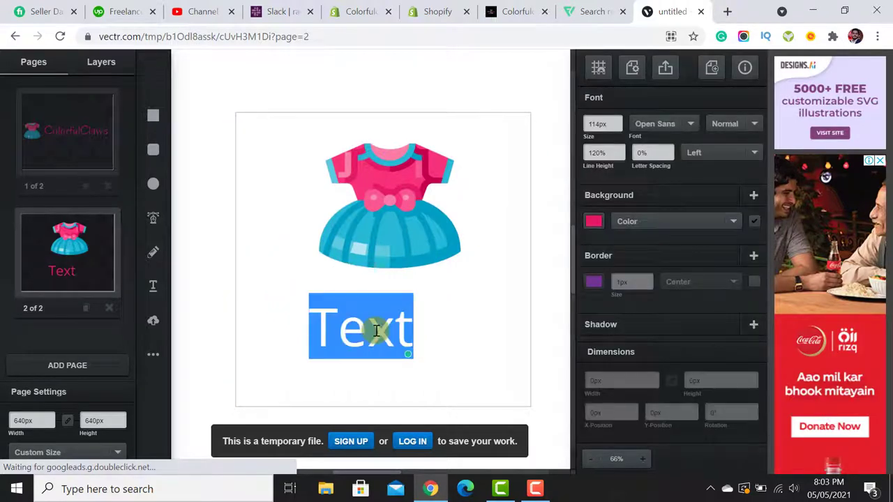
pyautogui.write('Clo')
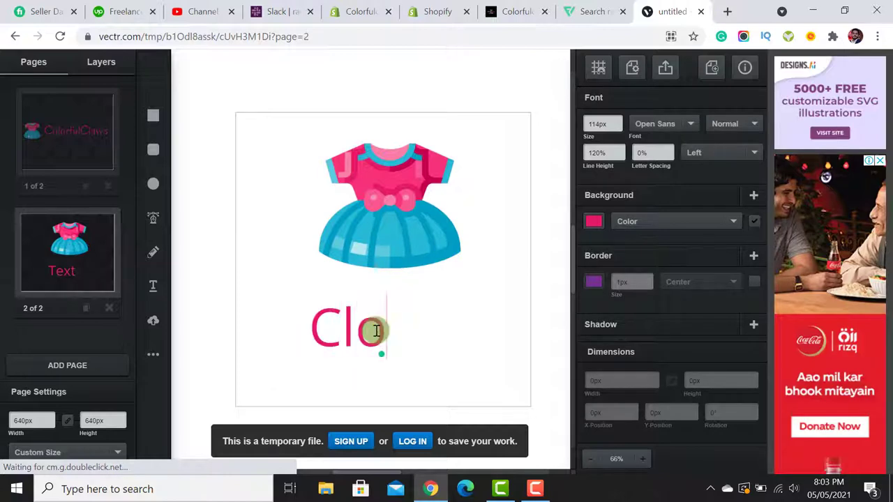
pyautogui.write('rfulclaw')
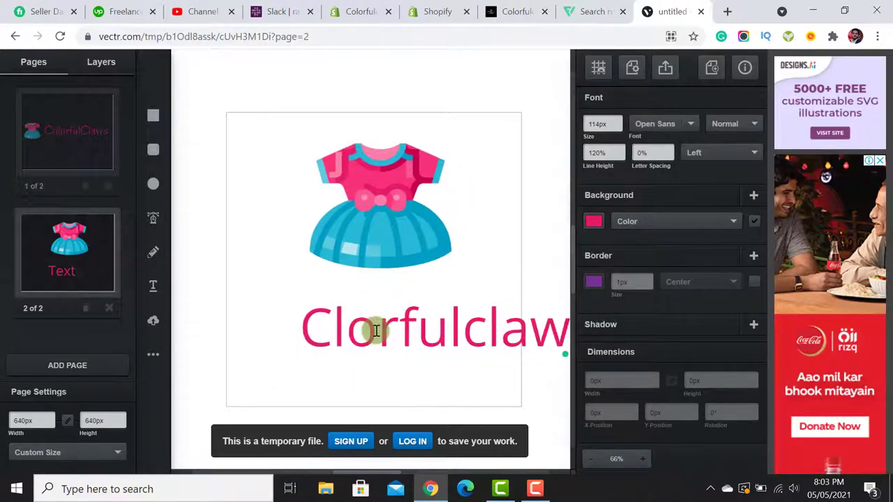
pyautogui.write('s')
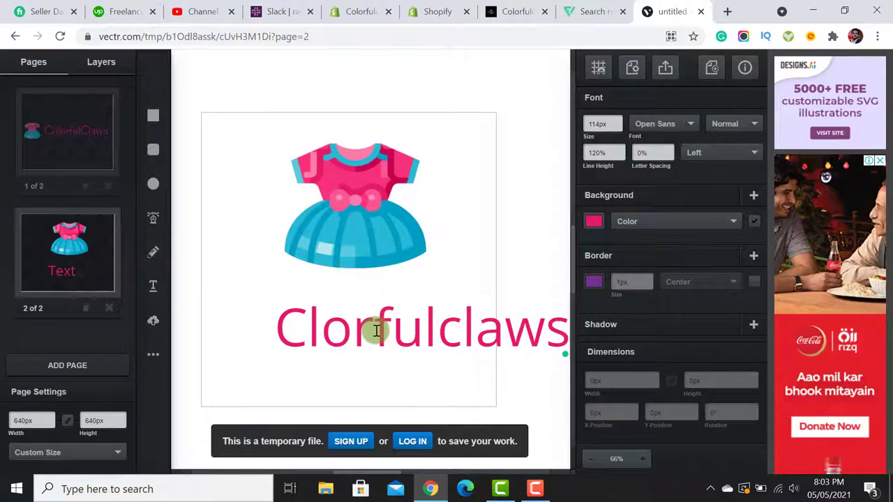
pyautogui.click(433, 393)
pyautogui.moveTo(460, 333); pyautogui.dragTo(393, 325)
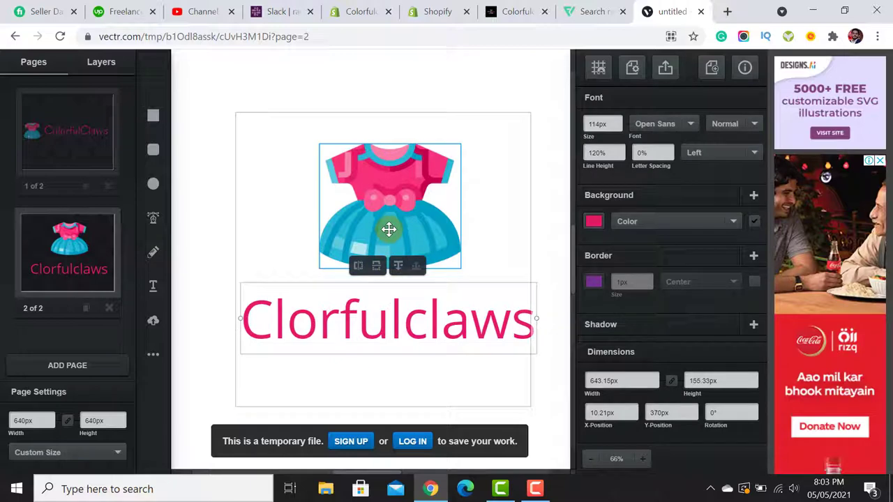
# Preview the page's export in PNG format, return to the first page and select its ColorfulClaws logo text.
pyautogui.click(665, 70)
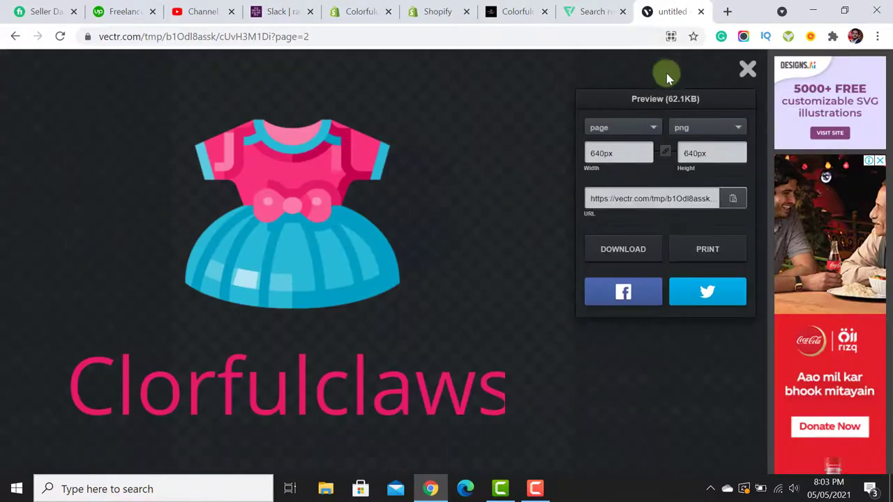
pyautogui.click(725, 127)
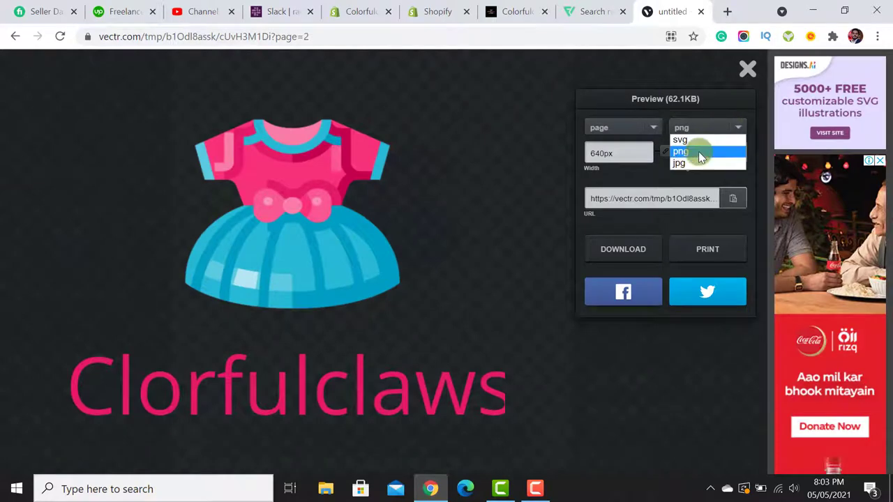
pyautogui.click(699, 152)
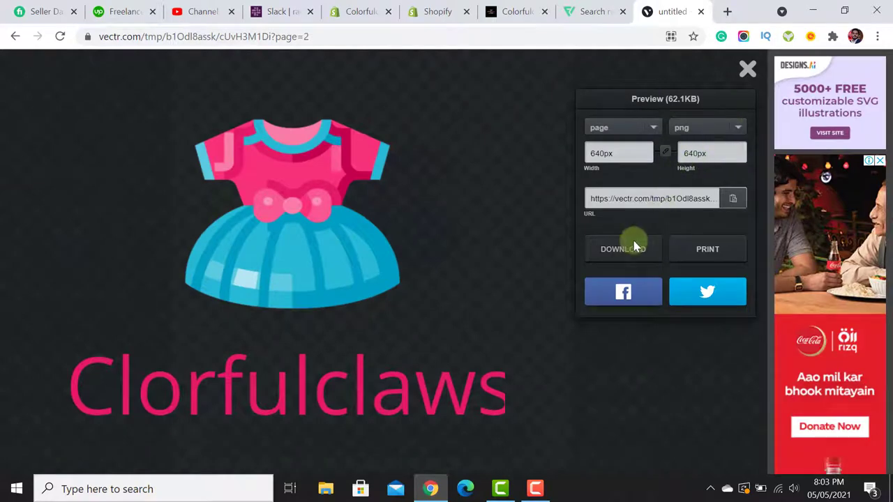
pyautogui.click(747, 71)
pyautogui.click(43, 143)
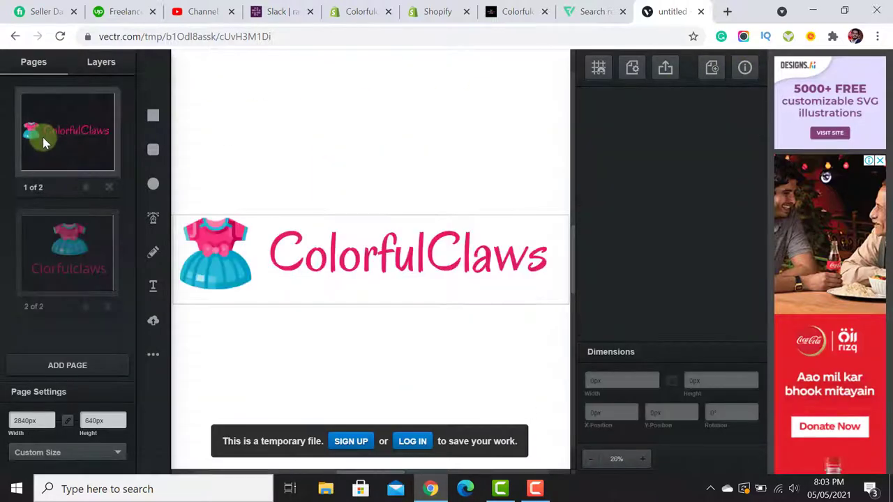
pyautogui.click(346, 266)
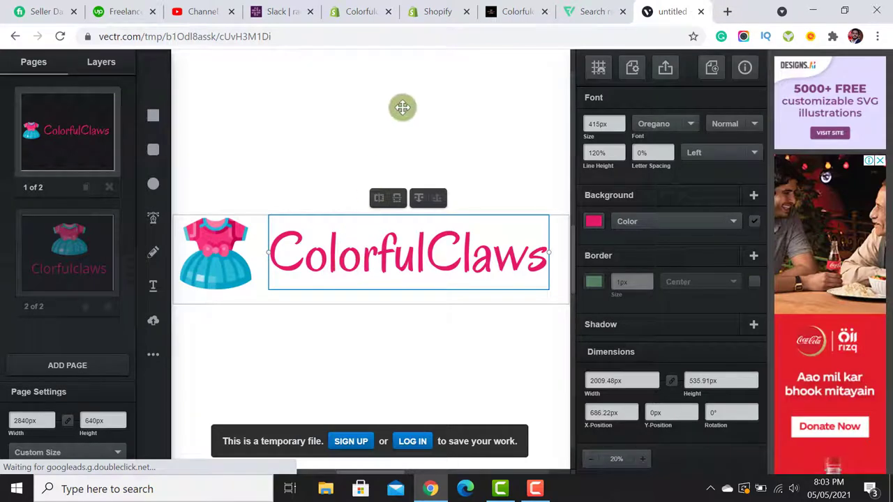
# Switch to the Shopify theme editor for Debutify Custom and reduce the browser zoom to 90%.
pyautogui.click(439, 9)
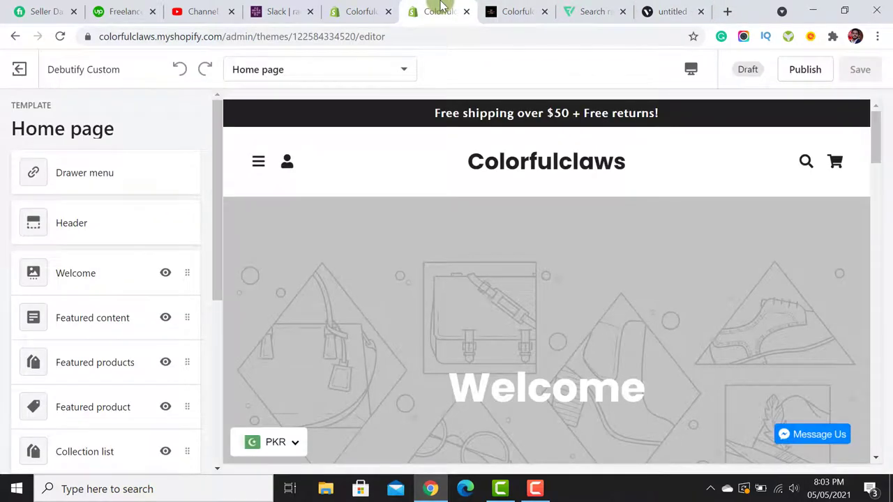
pyautogui.click(876, 36)
pyautogui.click(781, 168)
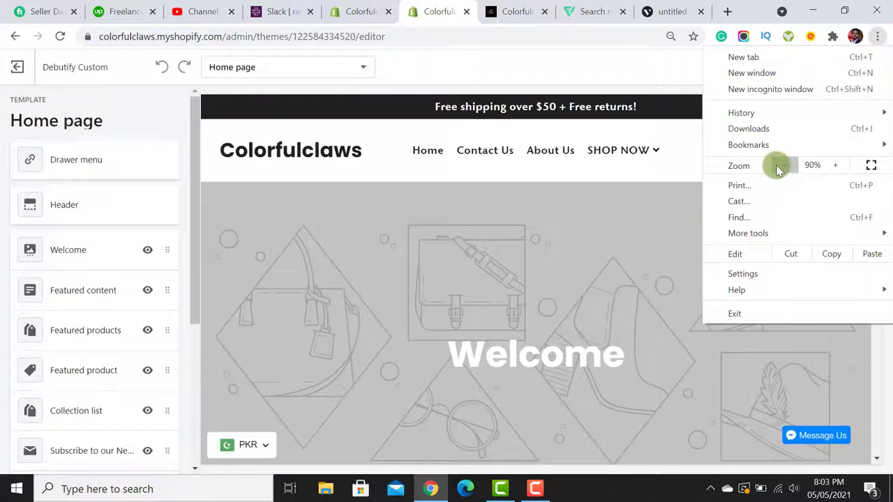
pyautogui.click(675, 134)
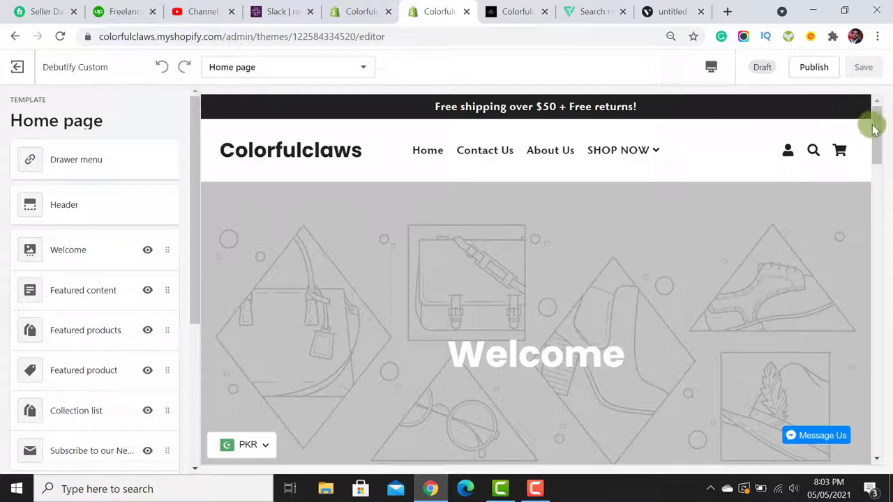
pyautogui.moveTo(874, 129); pyautogui.dragTo(886, 105)
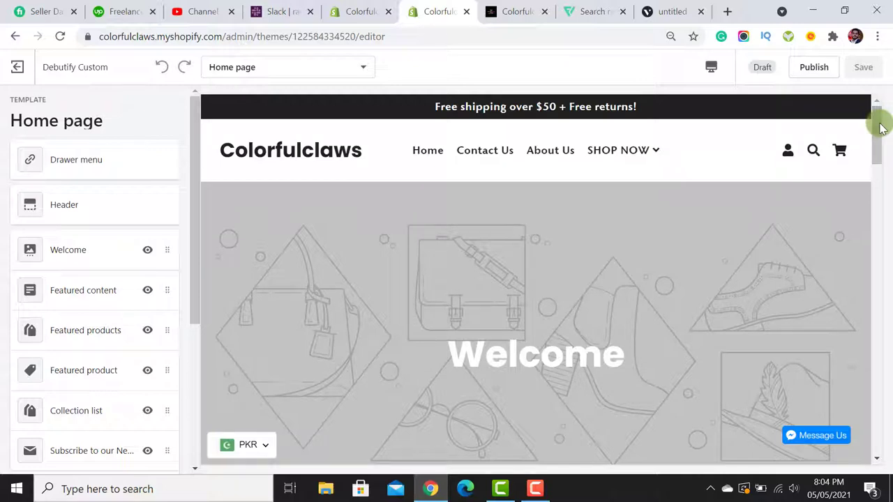
pyautogui.click(76, 207)
pyautogui.click(95, 231)
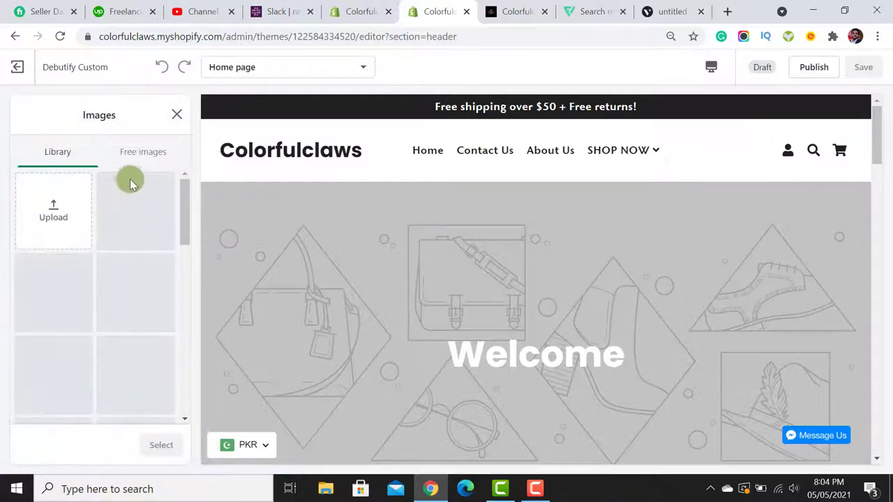
pyautogui.click(174, 119)
pyautogui.click(18, 116)
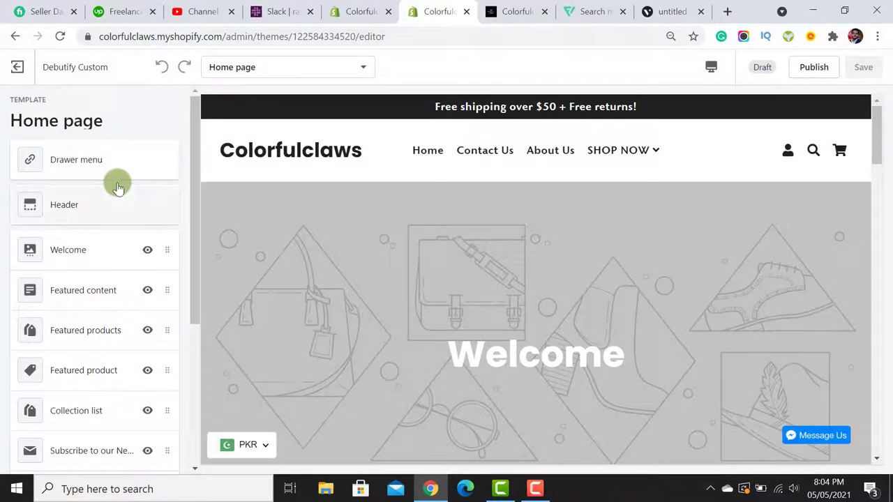
# Upload the "Colorful claws" image from Downloads and select it as the logo in the Header section.
pyautogui.click(67, 211)
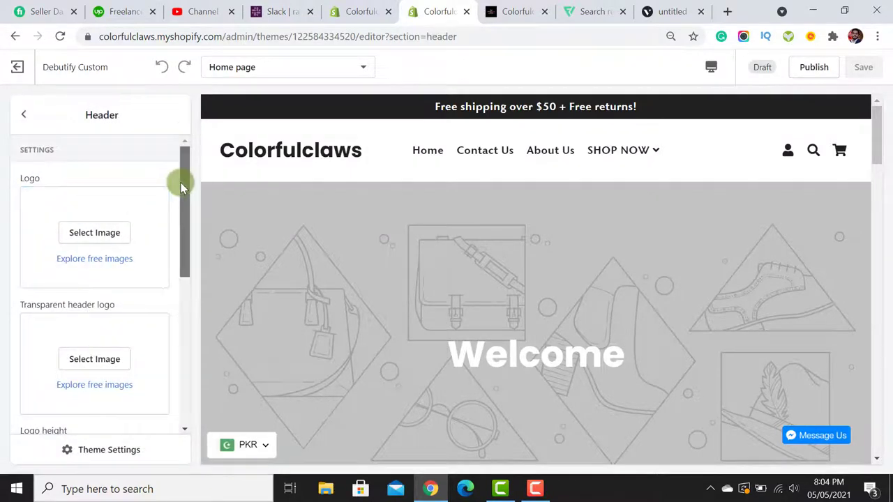
pyautogui.scroll(-1, 183, 183)
pyautogui.scroll(1, 182, 182)
pyautogui.click(97, 232)
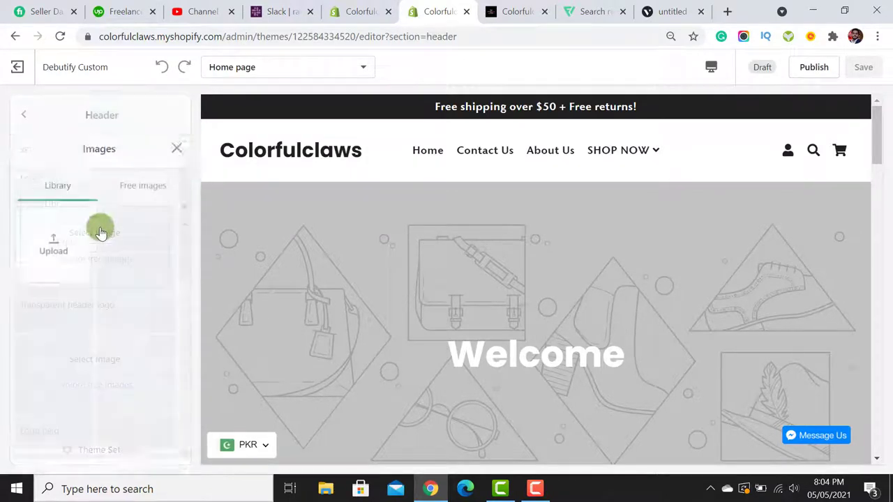
pyautogui.click(60, 209)
pyautogui.click(60, 212)
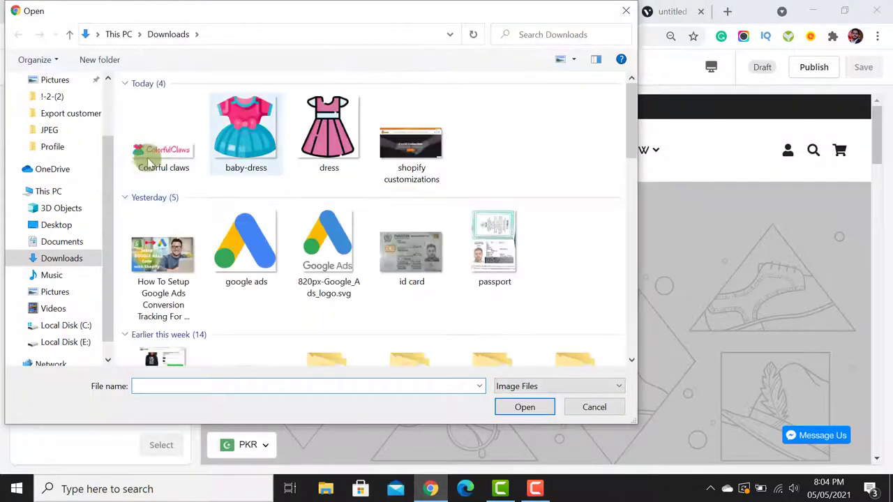
pyautogui.doubleClick(164, 146)
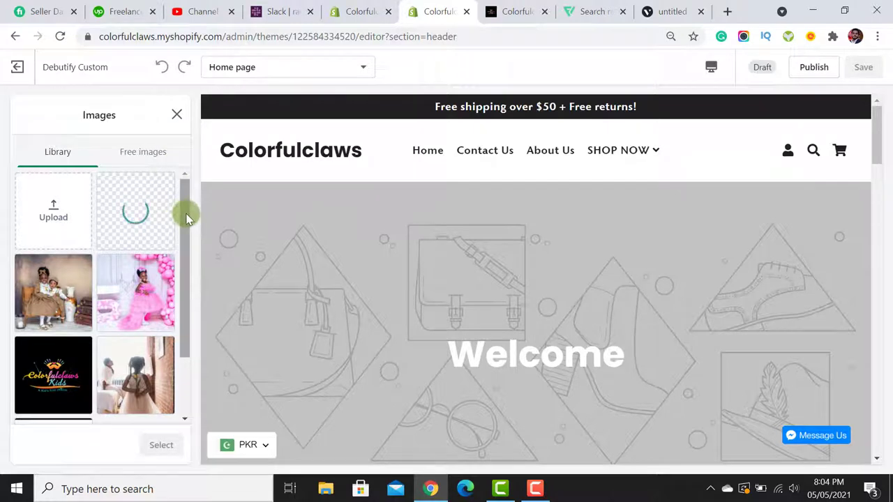
pyautogui.moveTo(184, 213); pyautogui.dragTo(193, 303)
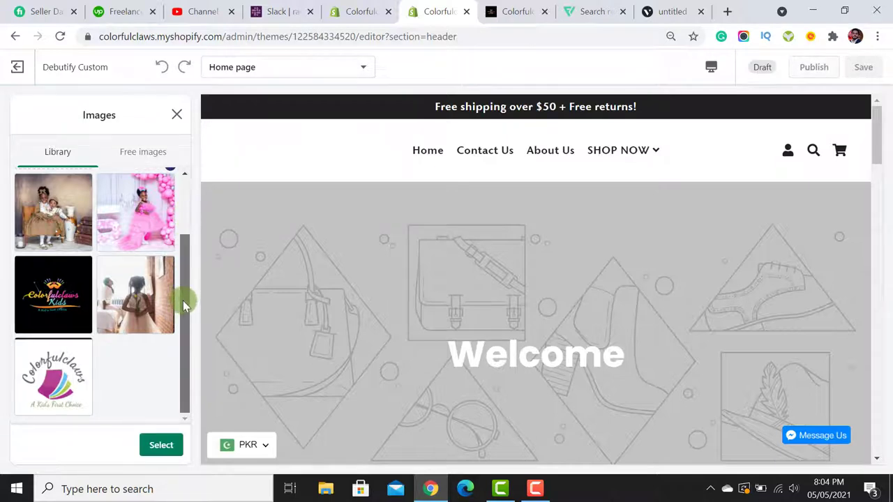
pyautogui.moveTo(183, 301)
pyautogui.mouseDown()
pyautogui.moveTo(185, 203)
pyautogui.moveTo(182, 292)
pyautogui.mouseUp()
pyautogui.click(161, 445)
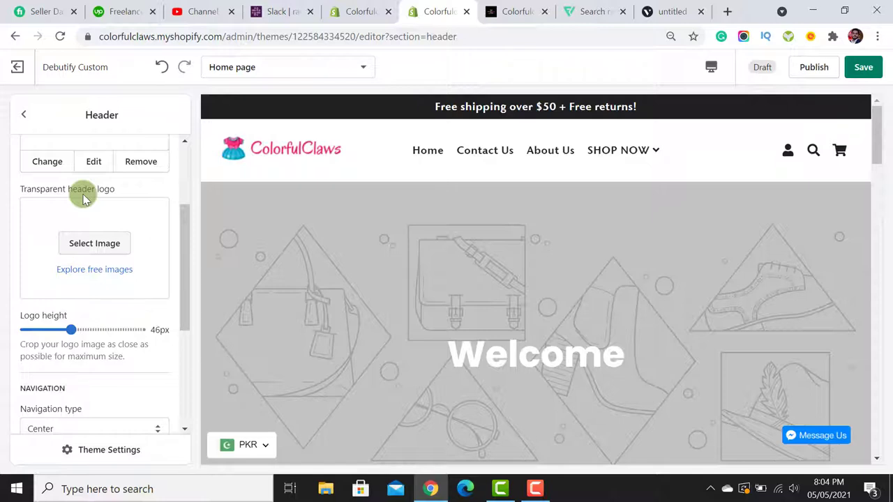
# Switch to the live Colorfulclaws storefront to check its current home page.
pyautogui.click(516, 10)
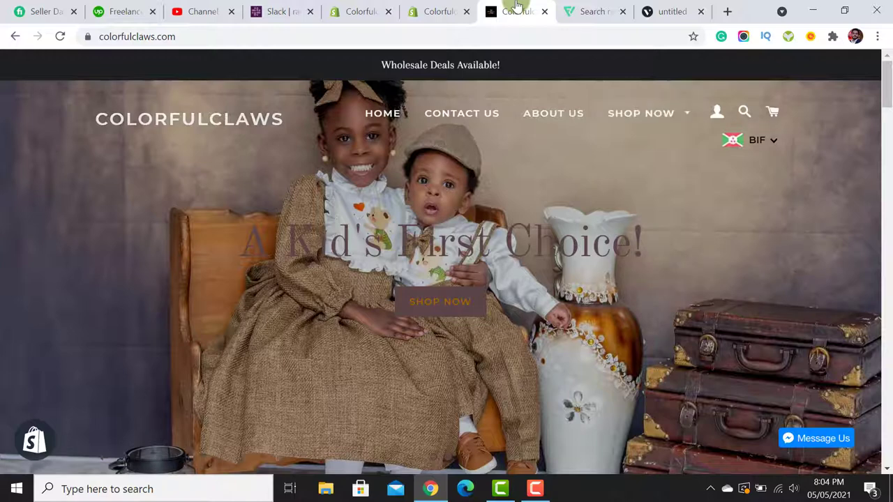
# Return to the theme editor and set the logo height to 70px in the main header and 50px in the mobile header, using the mobile preview.
pyautogui.click(450, 8)
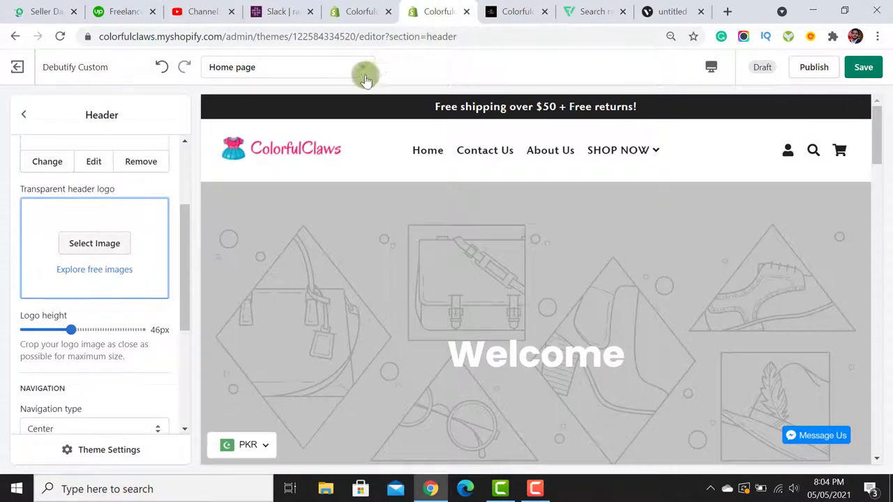
pyautogui.moveTo(71, 329); pyautogui.dragTo(176, 329)
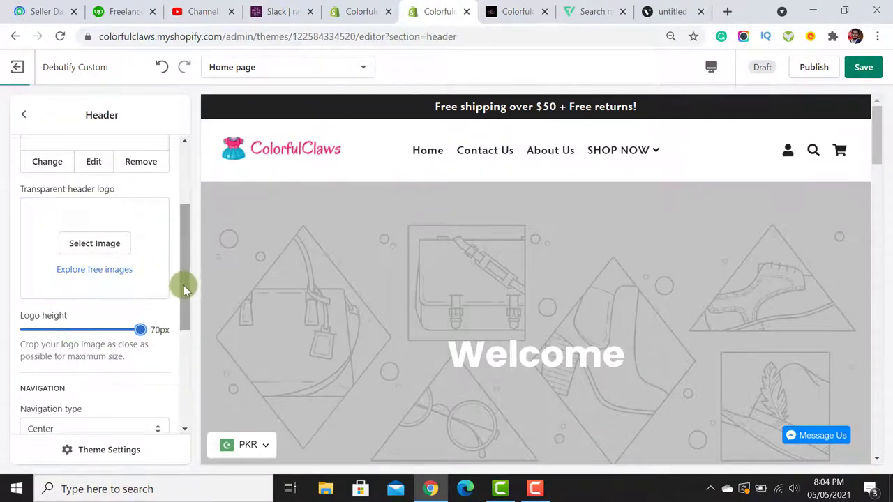
pyautogui.moveTo(183, 282); pyautogui.dragTo(183, 386)
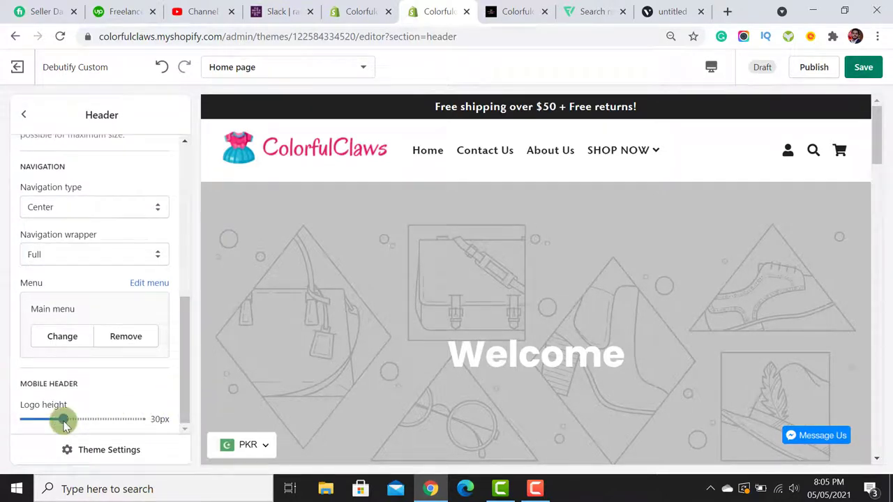
pyautogui.click(711, 67)
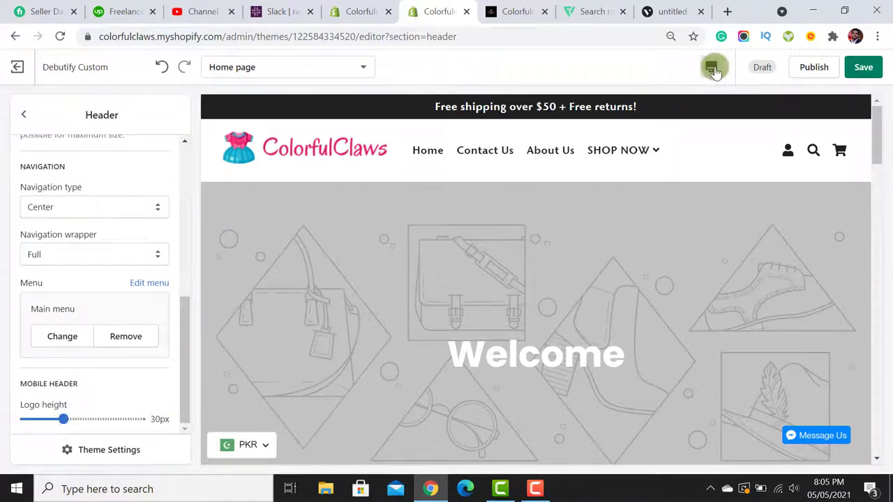
pyautogui.click(732, 101)
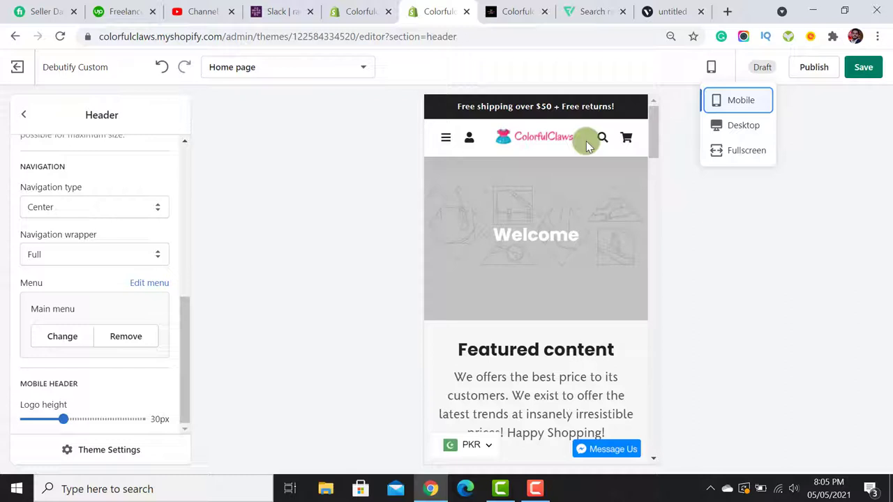
pyautogui.moveTo(62, 418); pyautogui.dragTo(195, 400)
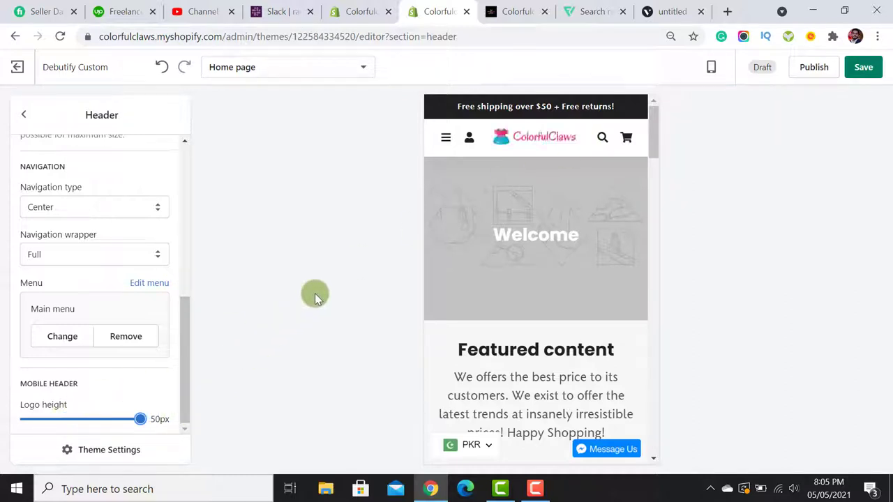
# Return the preview to desktop size and leave the Header settings for the Home page section list.
pyautogui.click(711, 67)
pyautogui.click(739, 125)
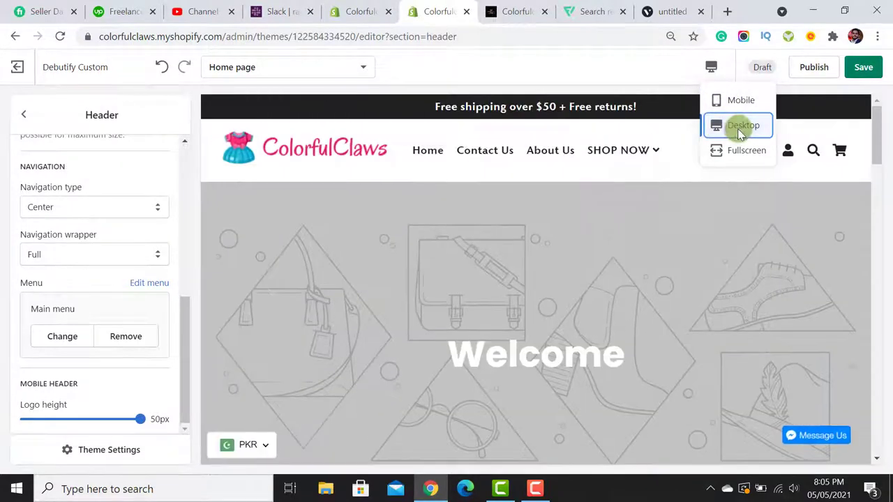
pyautogui.moveTo(183, 314); pyautogui.dragTo(150, 119)
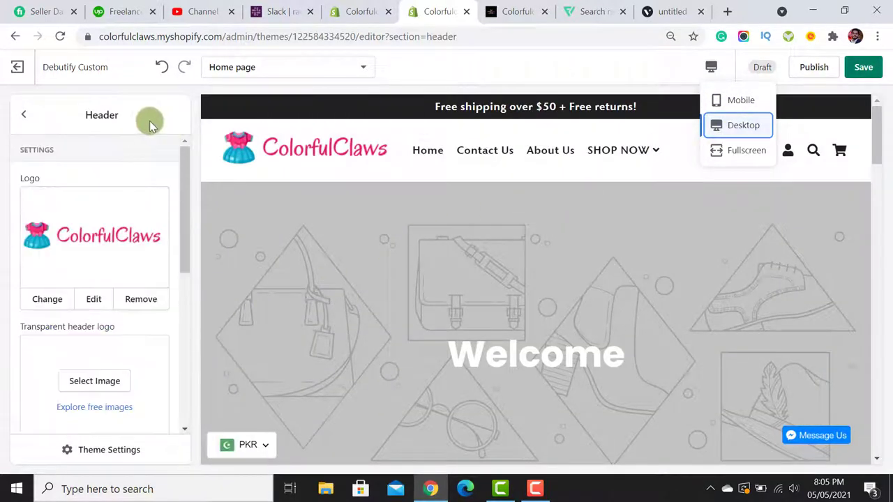
pyautogui.click(24, 117)
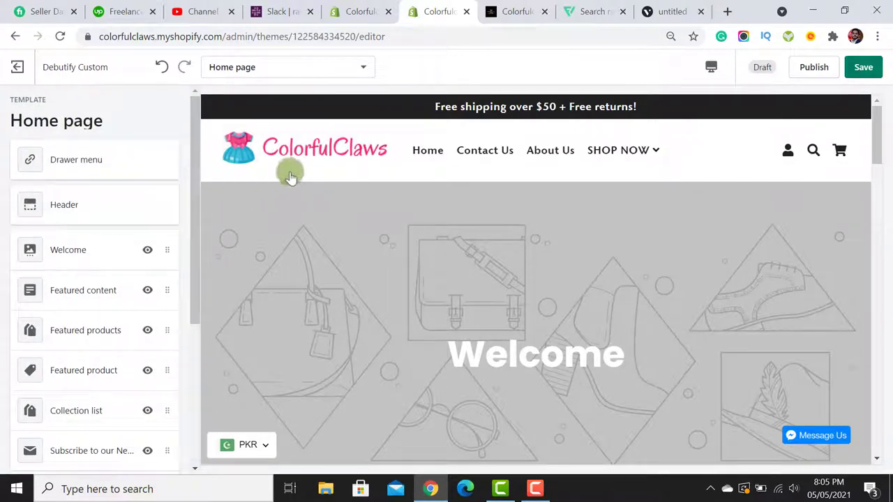
pyautogui.moveTo(880, 132)
pyautogui.mouseDown()
pyautogui.moveTo(885, 196)
pyautogui.moveTo(877, 115)
pyautogui.moveTo(884, 138)
pyautogui.mouseUp()
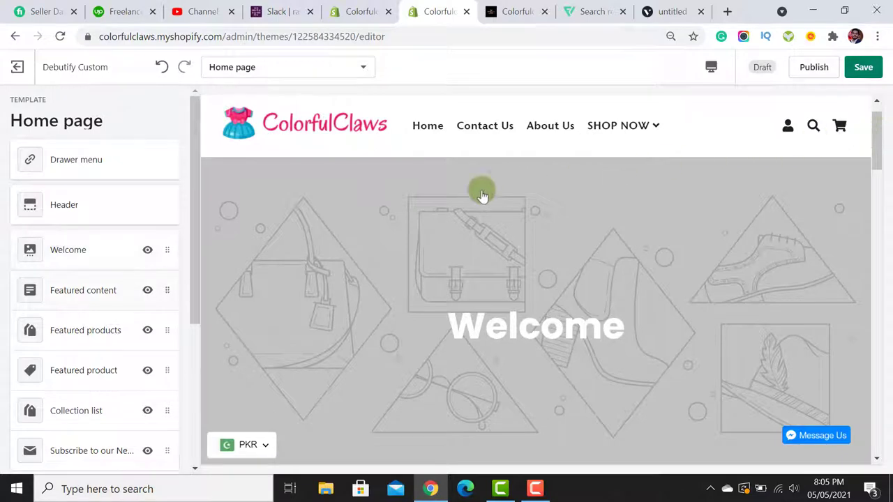
# Set the Welcome slide's image to the library photo of the two children seated beside the vase.
pyautogui.click(85, 253)
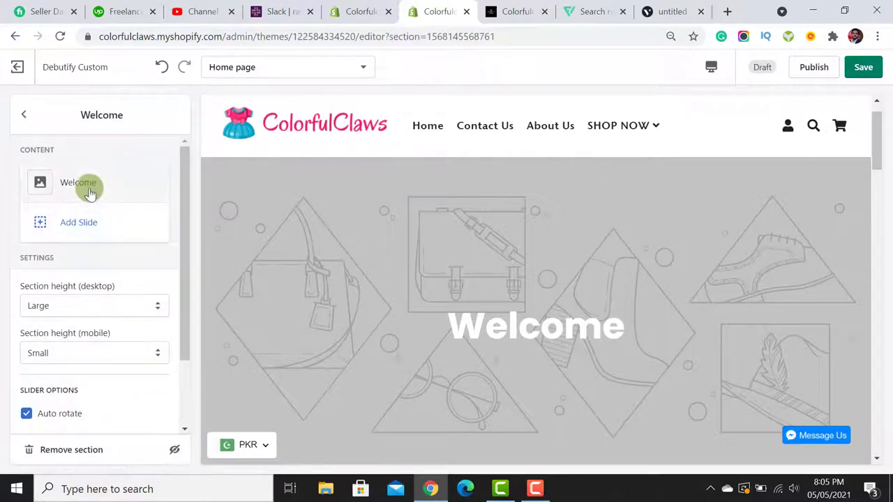
pyautogui.click(90, 192)
pyautogui.click(94, 233)
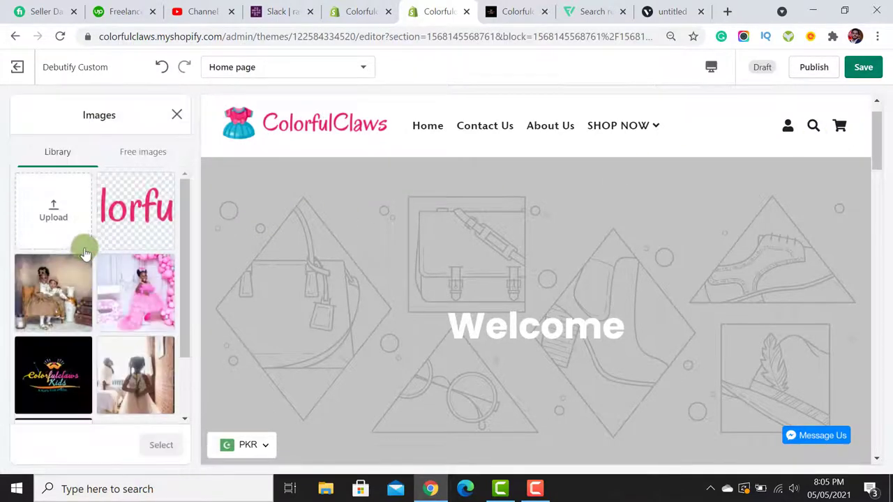
pyautogui.click(57, 290)
pyautogui.click(161, 445)
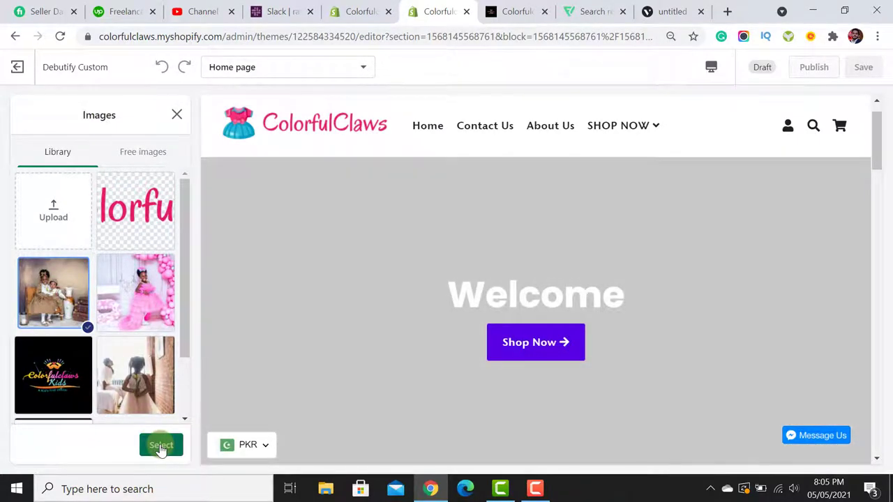
# Link the Welcome slide's Shop Now button to All collections.
pyautogui.moveTo(184, 222); pyautogui.dragTo(183, 375)
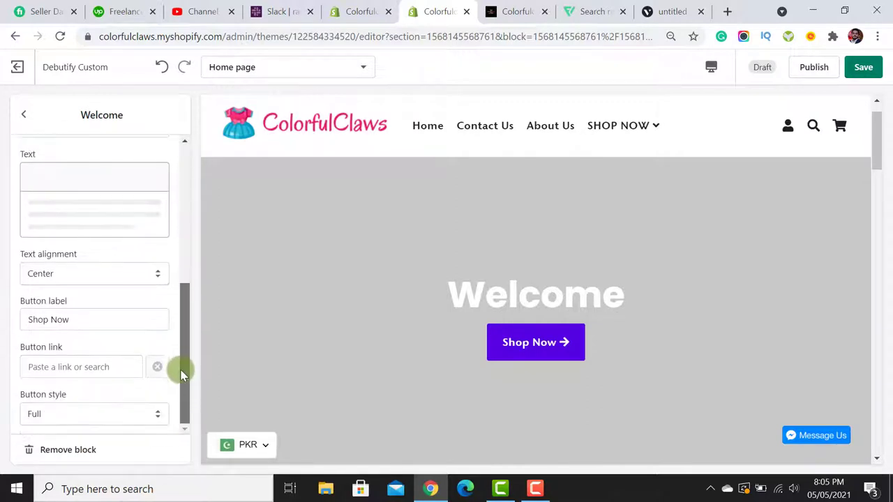
pyautogui.click(70, 366)
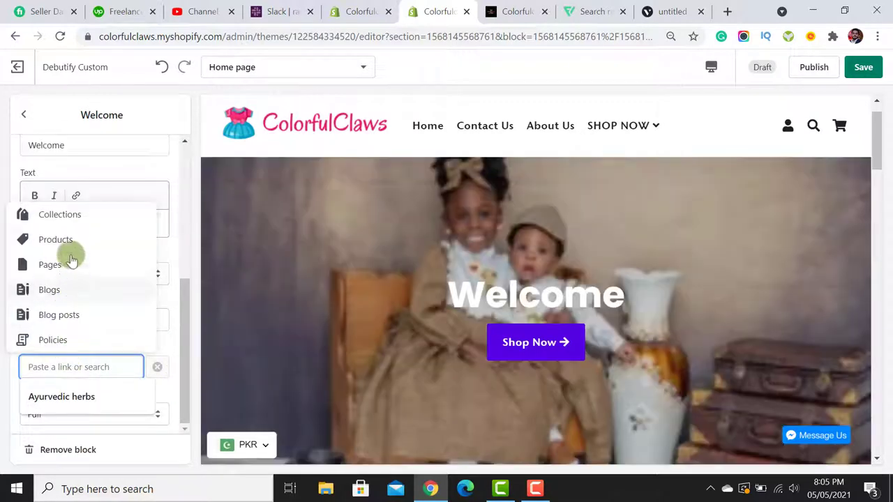
pyautogui.click(73, 216)
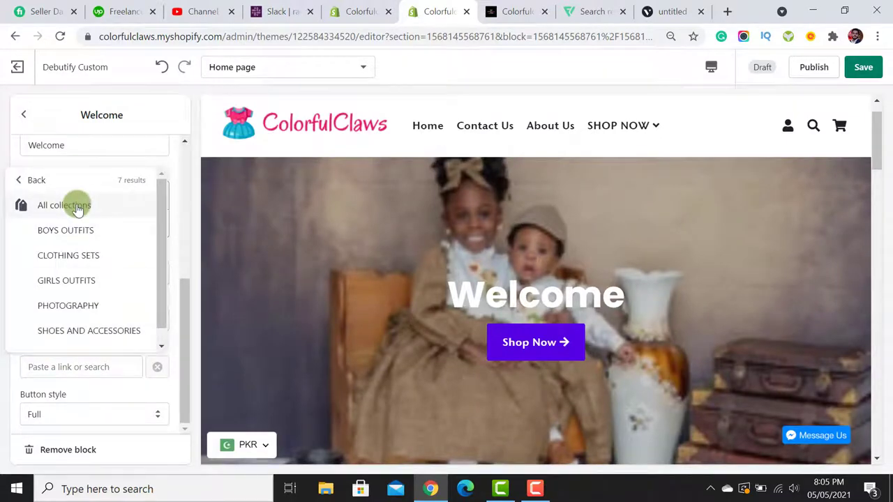
pyautogui.click(77, 209)
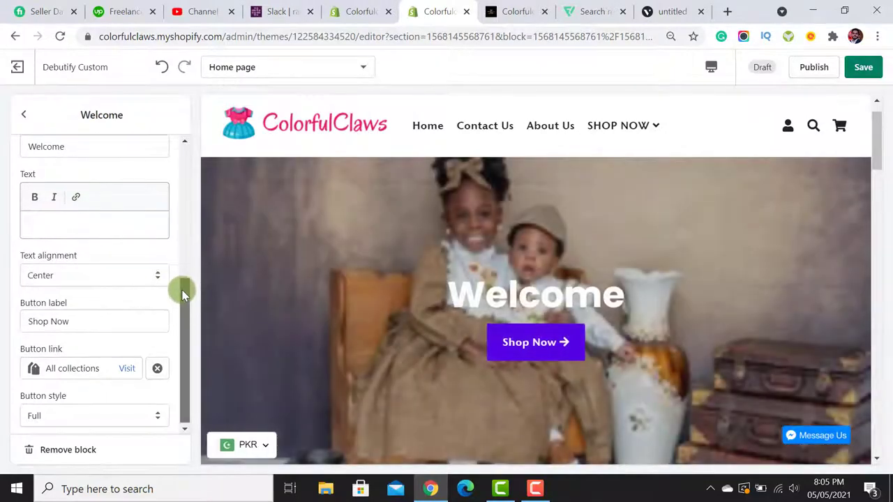
pyautogui.moveTo(183, 293); pyautogui.dragTo(194, 363)
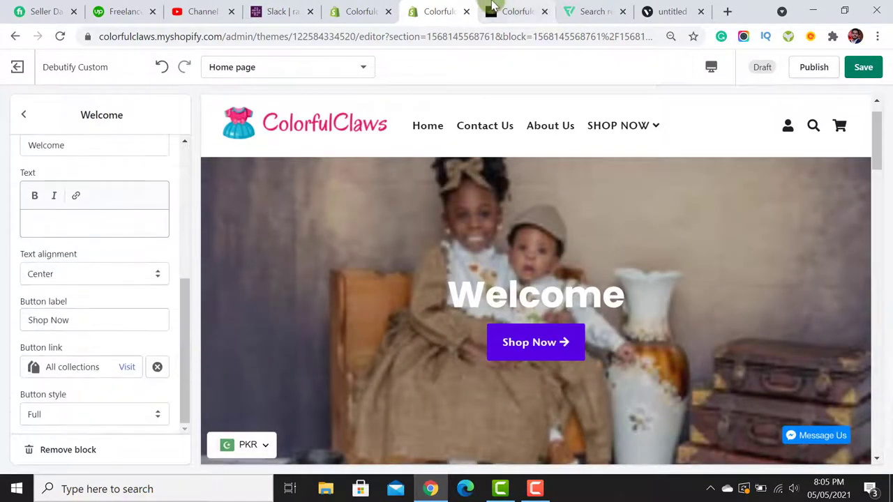
# Check the live storefront's home page banner against the Welcome slide's text and button settings in the theme editor.
pyautogui.click(492, 12)
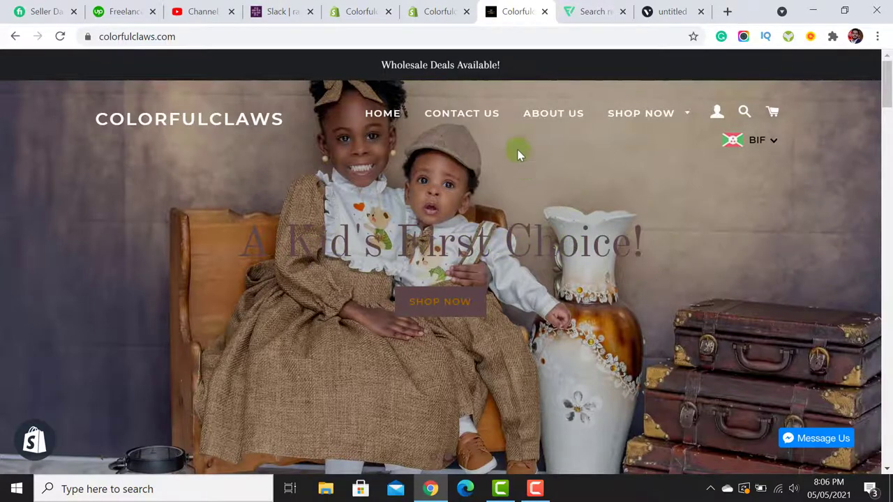
pyautogui.click(434, 11)
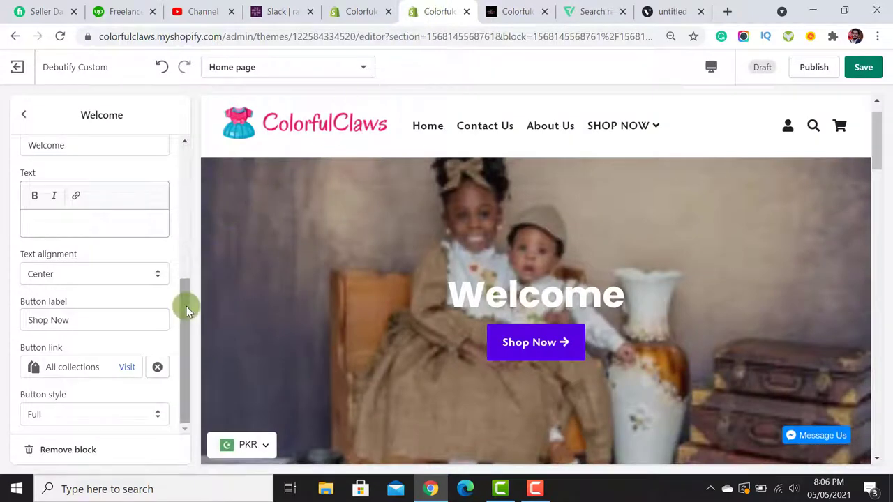
pyautogui.moveTo(186, 305); pyautogui.dragTo(183, 392)
pyautogui.click(106, 246)
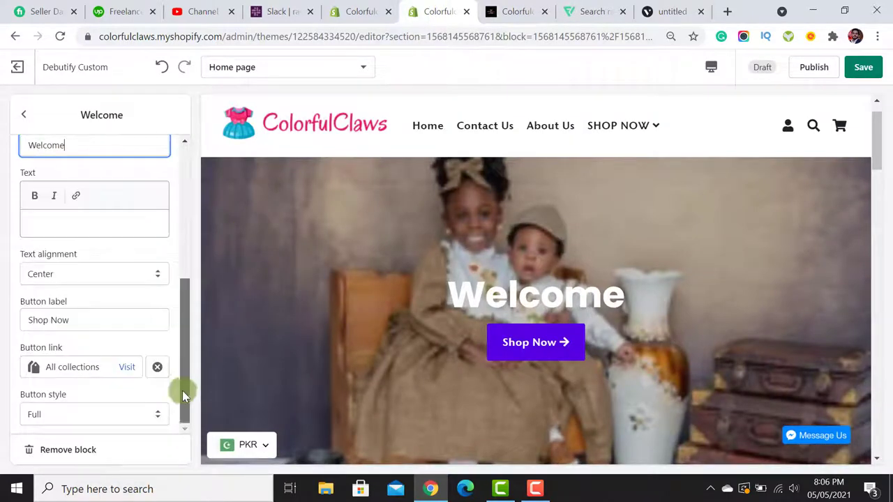
# Add a second slide to the Welcome section and give it the library photo of the girl in the pink dress.
pyautogui.click(25, 117)
pyautogui.click(78, 230)
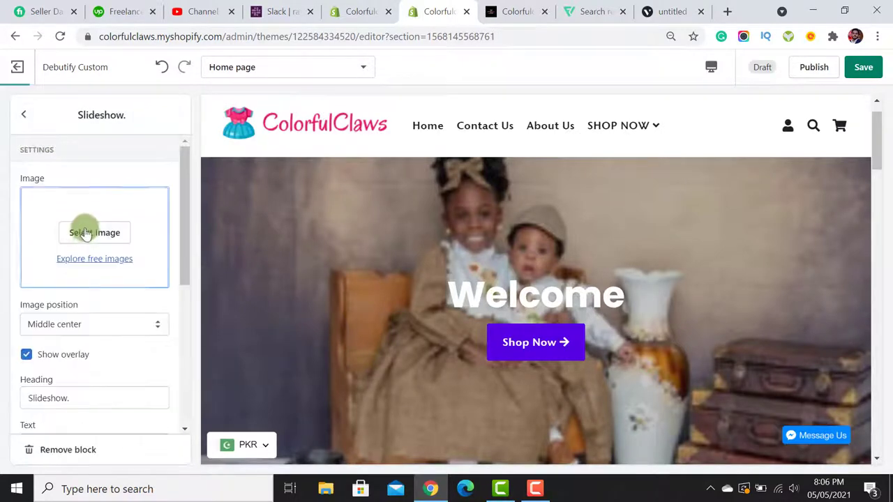
pyautogui.click(87, 233)
pyautogui.moveTo(183, 205); pyautogui.dragTo(184, 239)
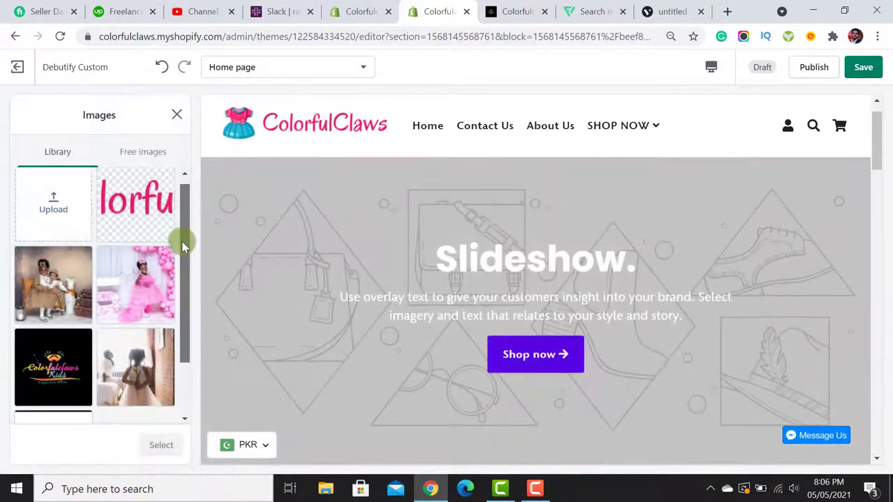
pyautogui.click(133, 245)
pyautogui.click(161, 444)
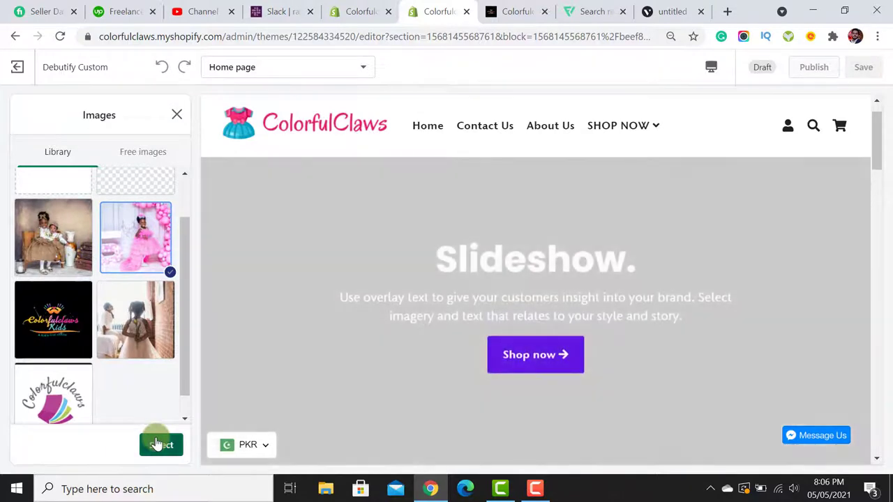
# Replace the new slide's heading with "A Kid's First Choice", checking the live storefront banner for the wording.
pyautogui.moveTo(184, 259); pyautogui.dragTo(179, 397)
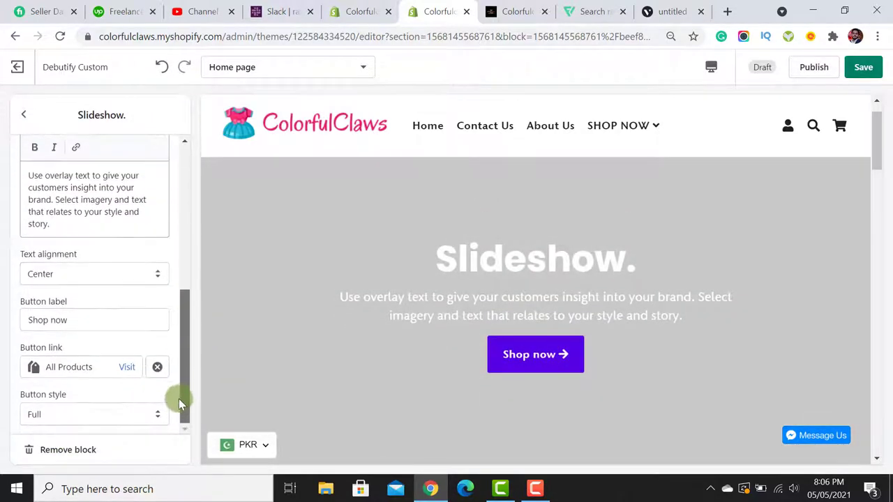
pyautogui.moveTo(184, 328); pyautogui.dragTo(185, 233)
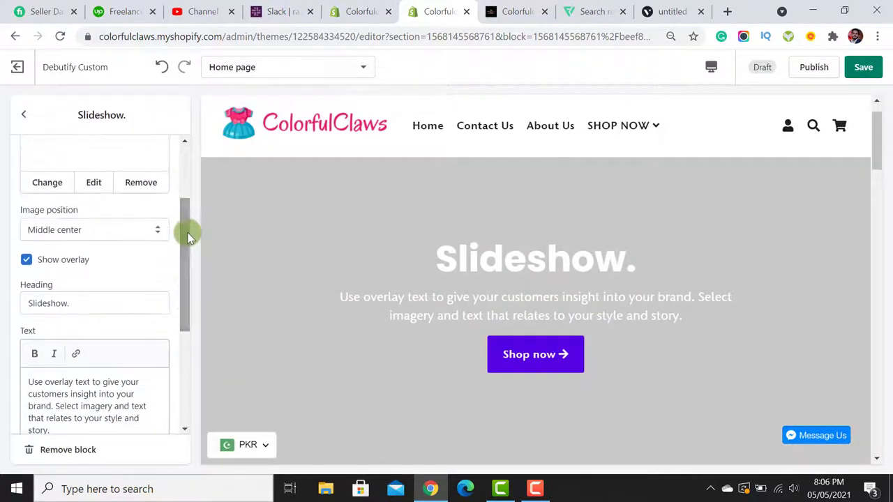
pyautogui.click(87, 302)
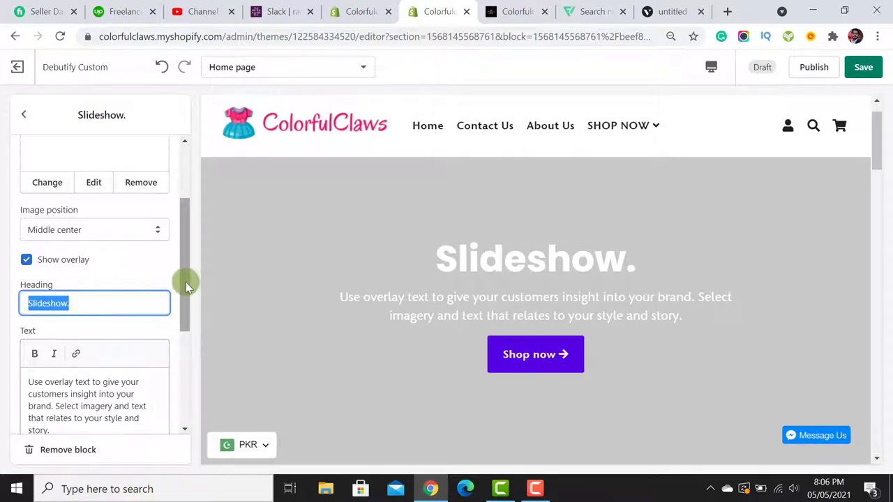
pyautogui.moveTo(186, 284); pyautogui.dragTo(185, 302)
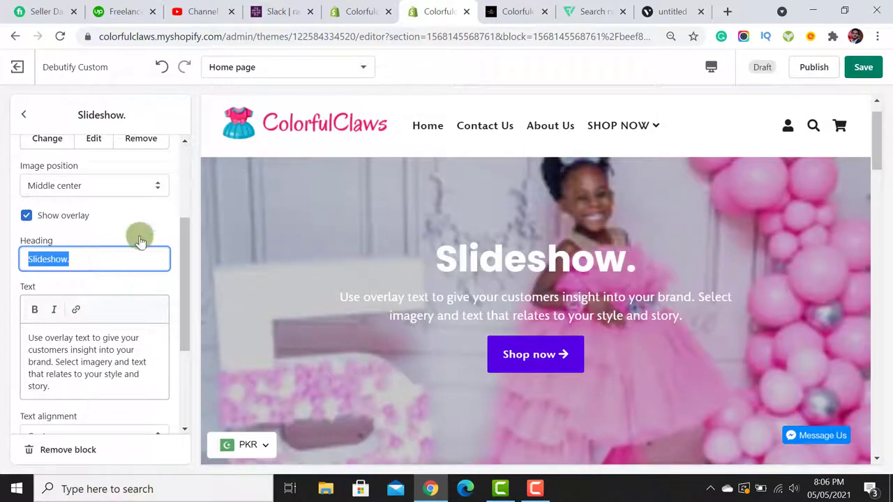
pyautogui.click(513, 9)
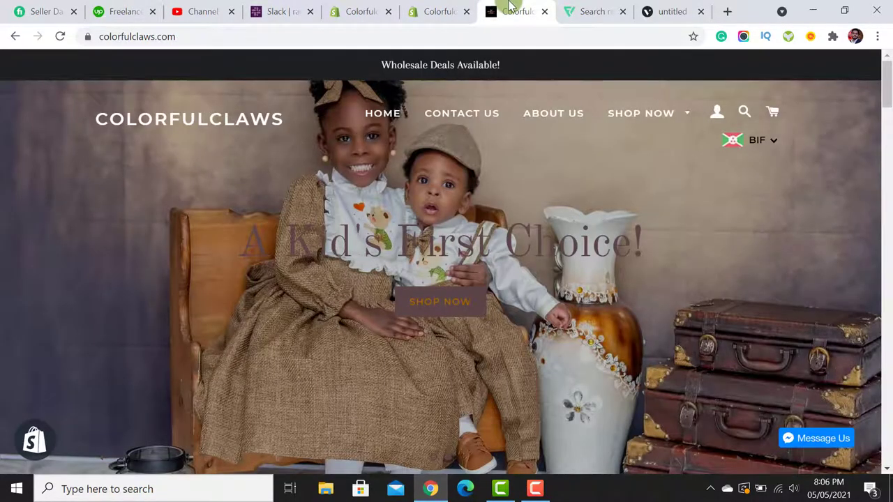
pyautogui.click(441, 10)
pyautogui.write('A ')
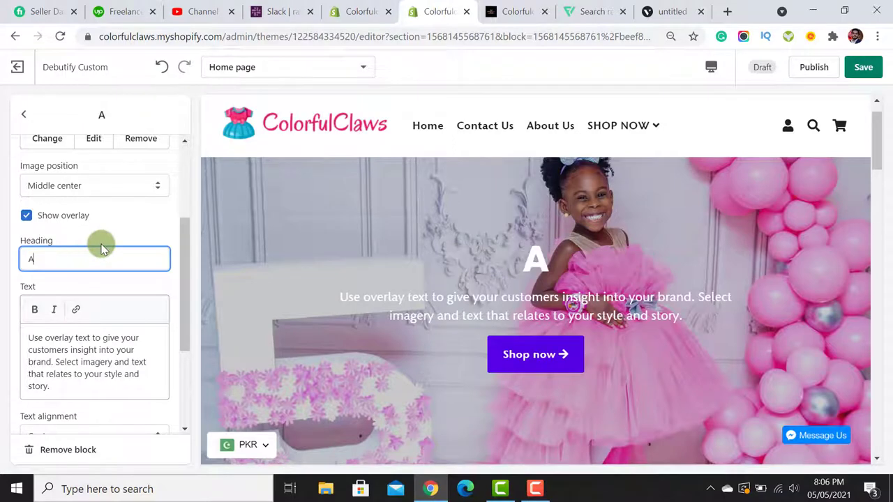
pyautogui.write('Kid')
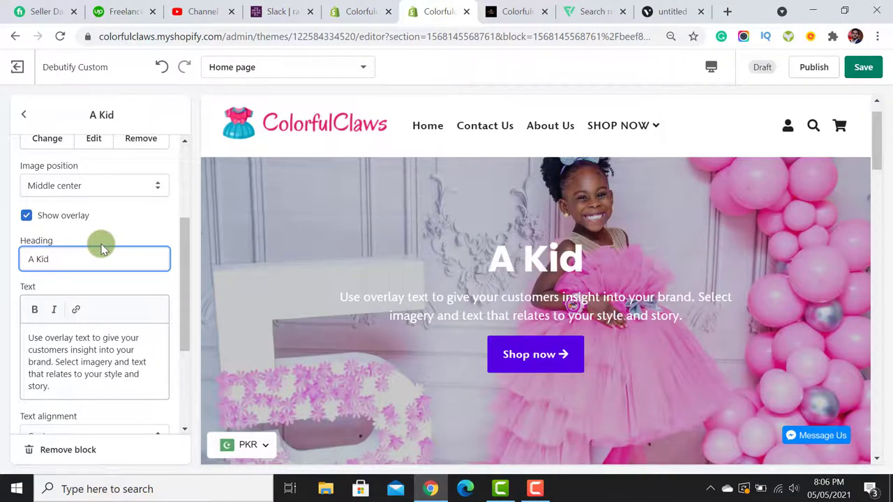
pyautogui.write("'s First ")
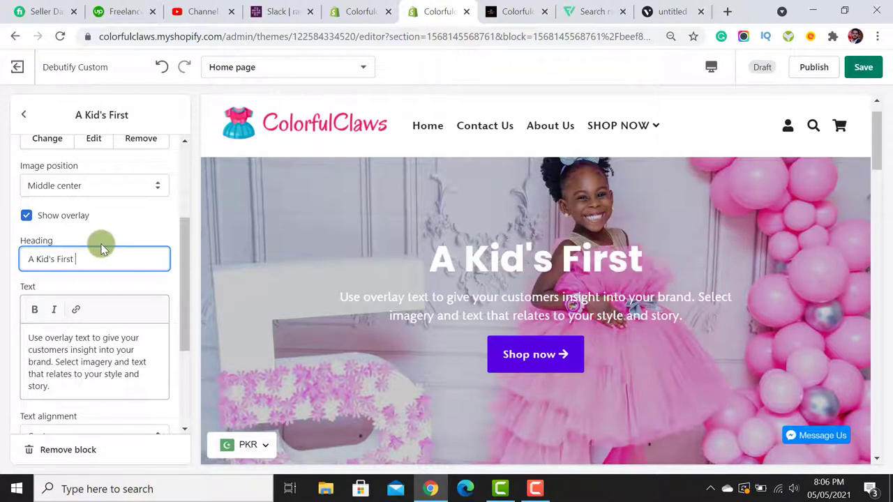
pyautogui.write('Choice')
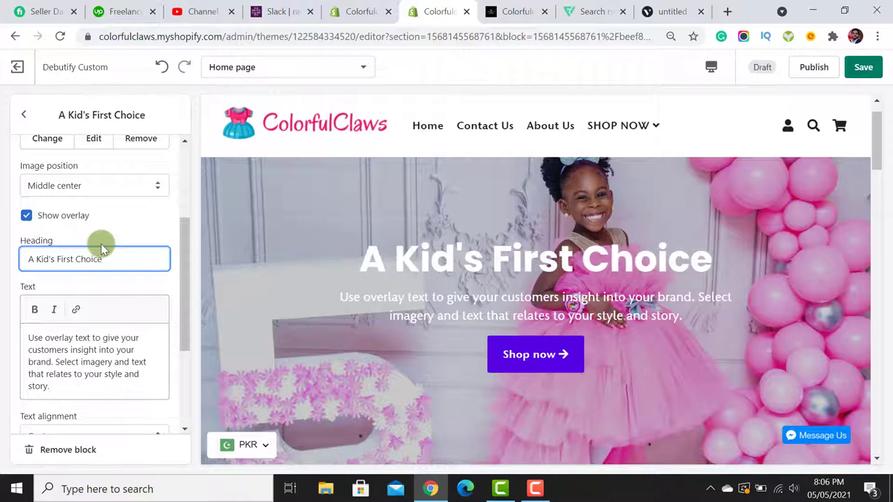
# Clear the second slide's placeholder body text and remove the All Products link from its button.
pyautogui.scroll(-2, 179, 265)
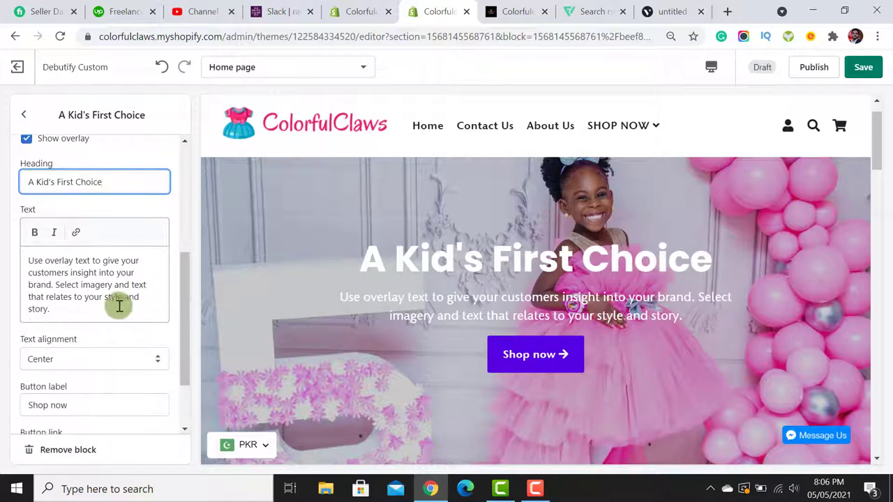
pyautogui.moveTo(119, 305); pyautogui.dragTo(28, 253)
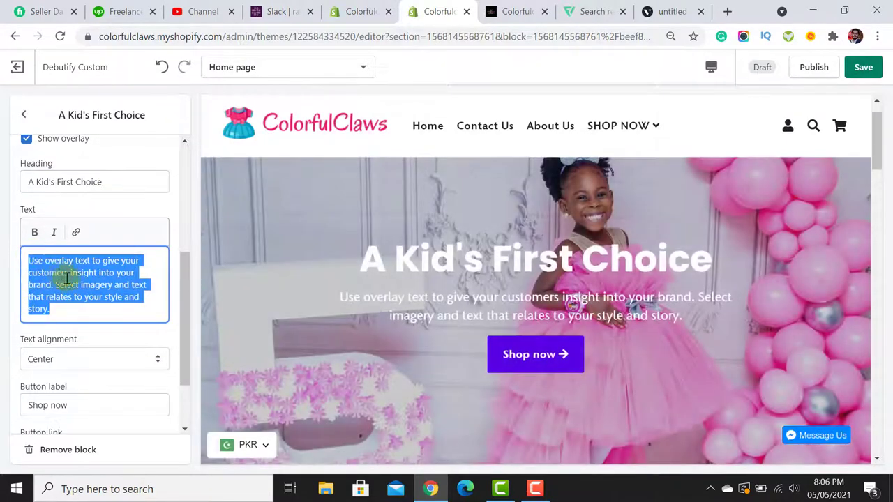
pyautogui.press('BackSpace')
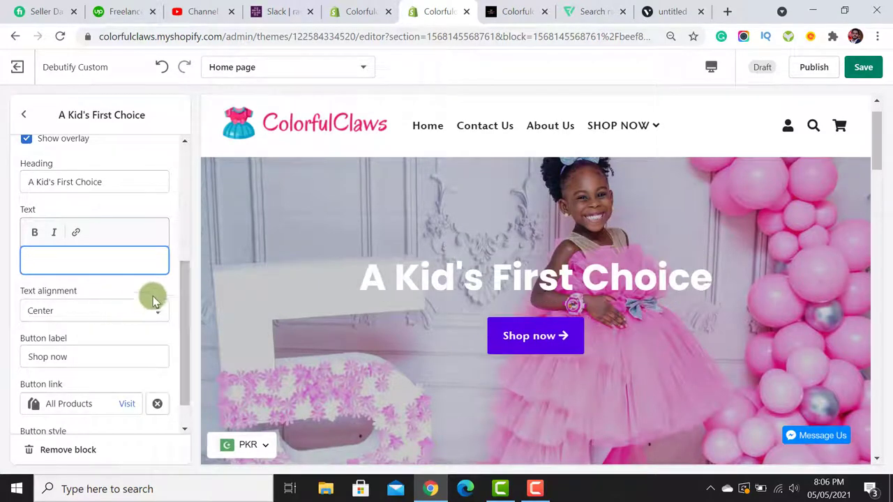
pyautogui.scroll(-1, 186, 313)
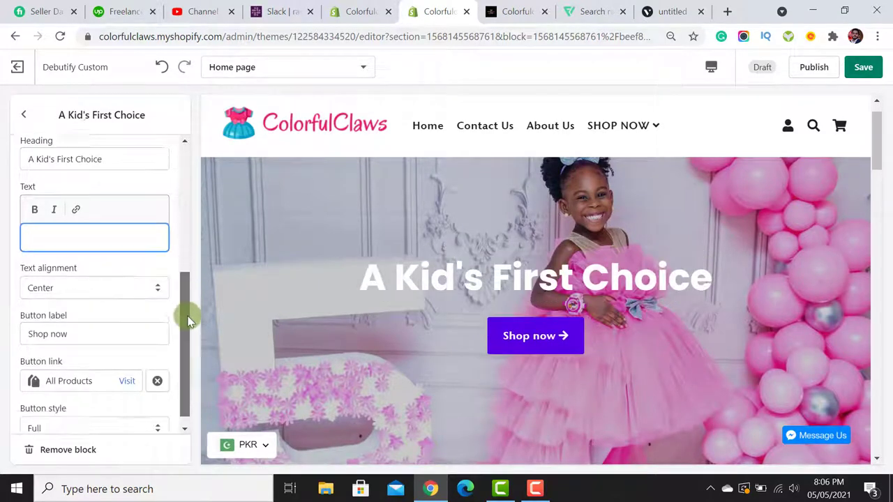
pyautogui.click(157, 368)
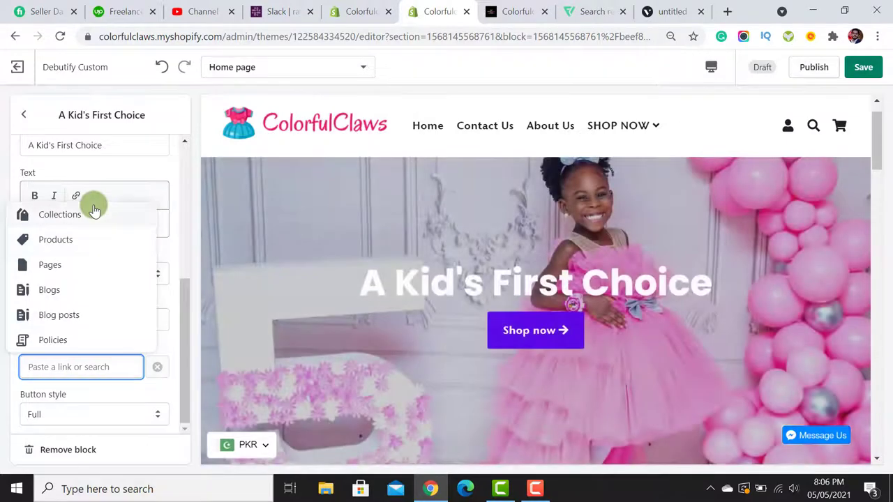
# Look through the available collections and products as possible targets for the slide's button link.
pyautogui.click(95, 212)
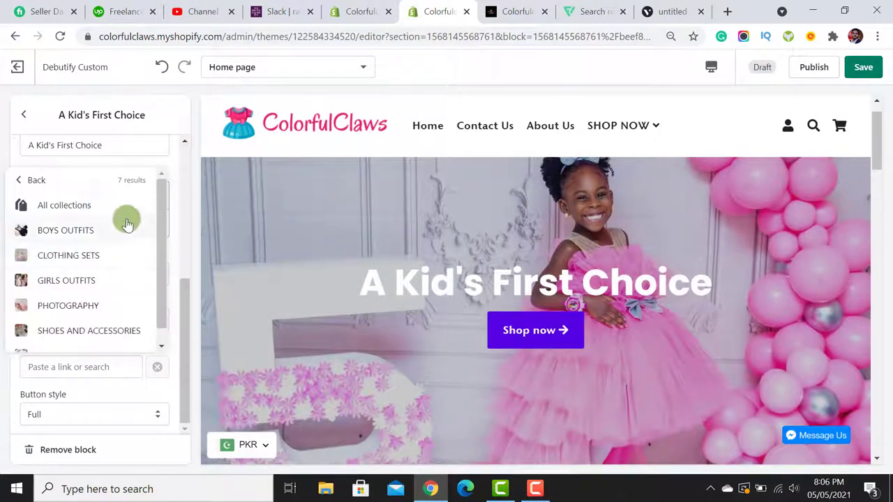
pyautogui.moveTo(158, 233)
pyautogui.mouseDown()
pyautogui.moveTo(159, 274)
pyautogui.moveTo(159, 220)
pyautogui.mouseUp()
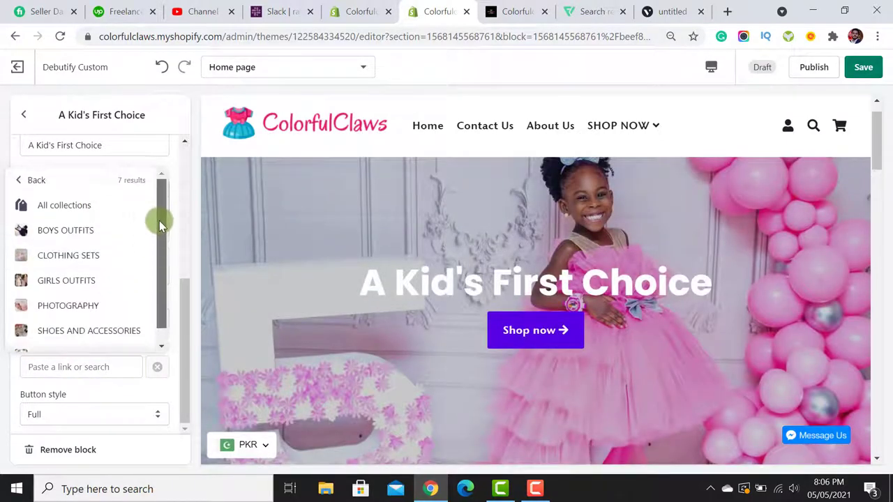
pyautogui.click(67, 183)
pyautogui.click(81, 242)
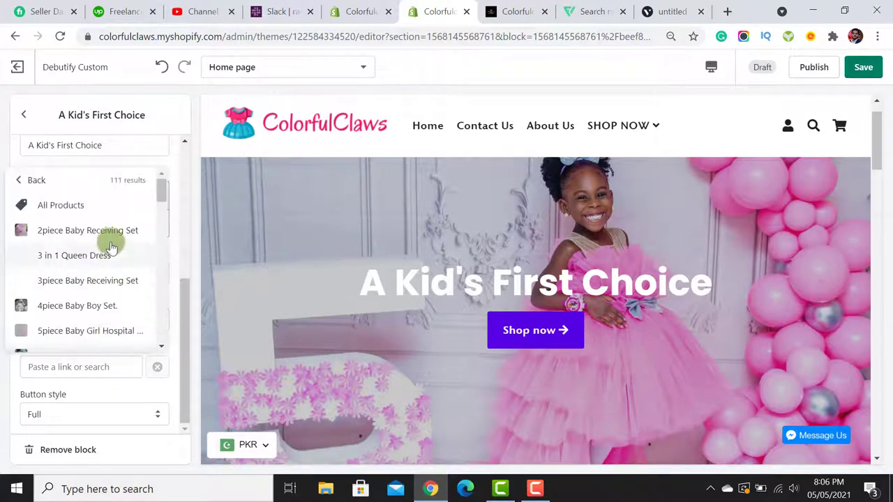
pyautogui.scroll(-5, 109, 235)
pyautogui.scroll(-2, 108, 299)
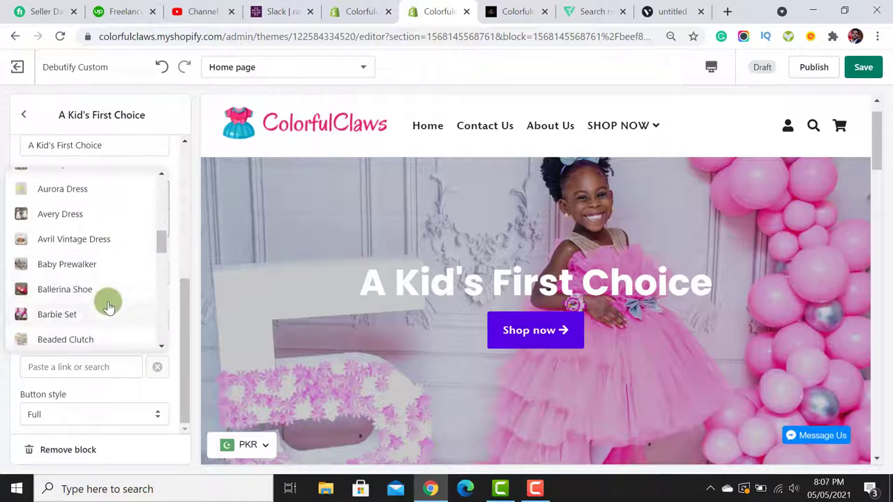
pyautogui.scroll(8, 107, 301)
pyautogui.click(66, 187)
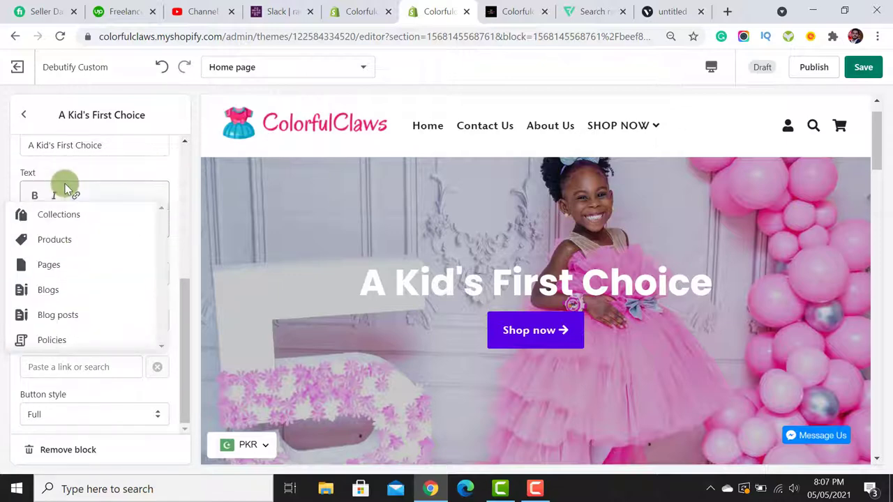
# Link the second slide's Shop now button to All collections.
pyautogui.click(78, 212)
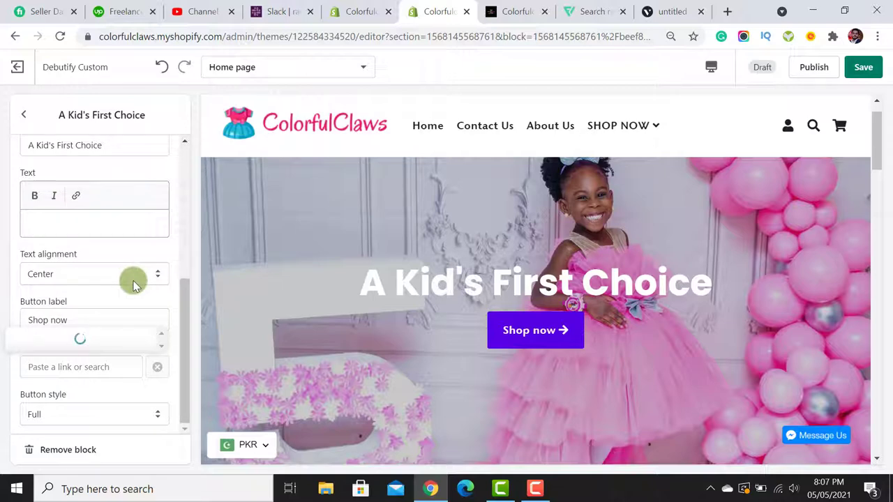
pyautogui.click(97, 203)
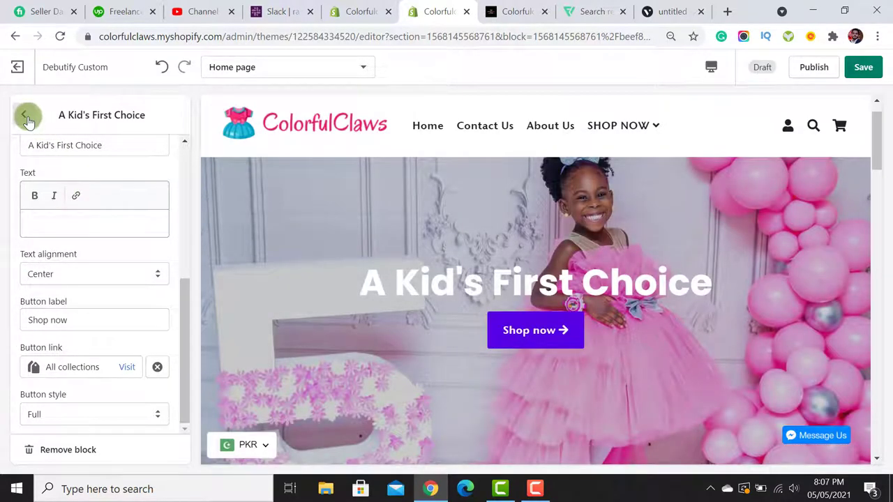
# Preview the "A Kid's First Choice" slide in the Fullscreen view and return to the Desktop view.
pyautogui.click(710, 68)
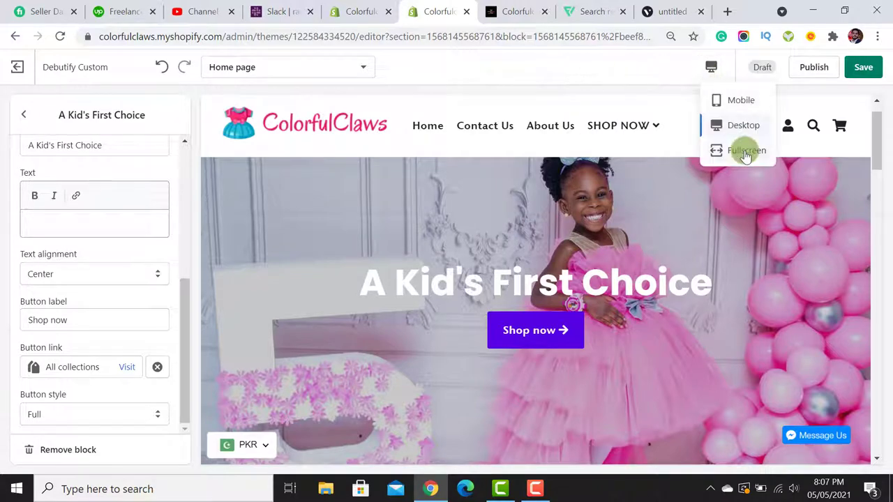
pyautogui.click(745, 152)
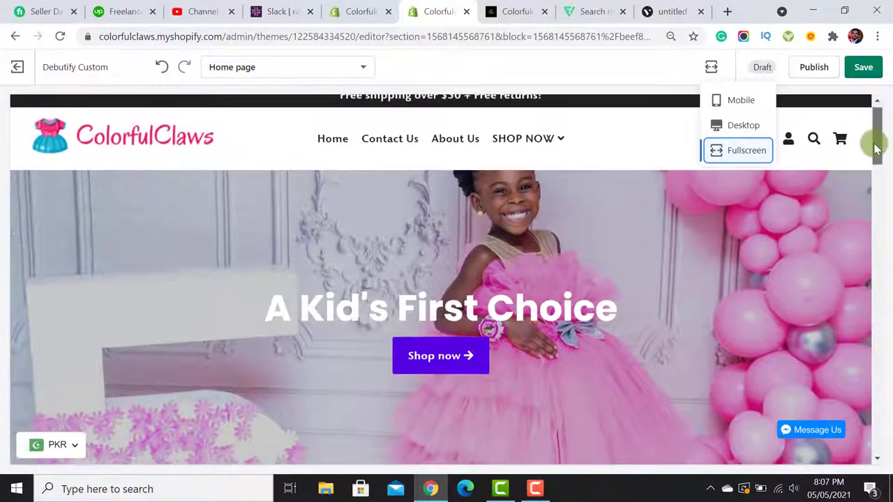
pyautogui.moveTo(876, 148)
pyautogui.mouseDown()
pyautogui.moveTo(877, 159)
pyautogui.moveTo(876, 143)
pyautogui.mouseUp()
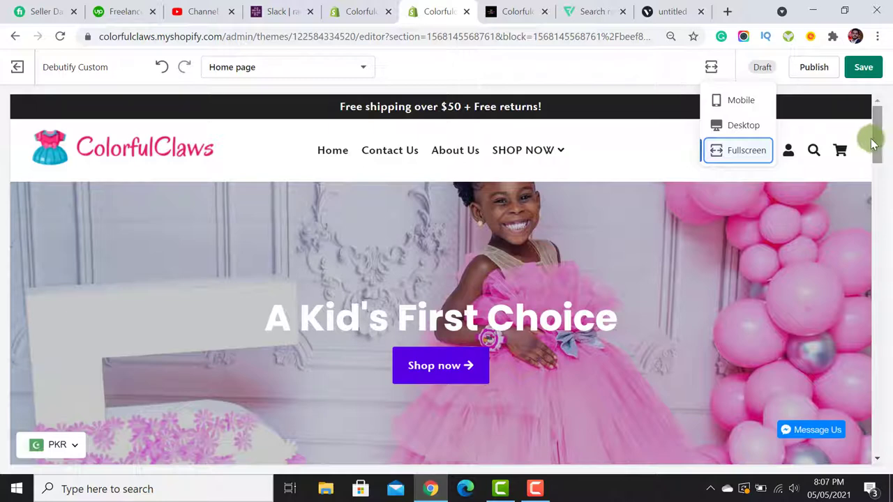
pyautogui.click(743, 128)
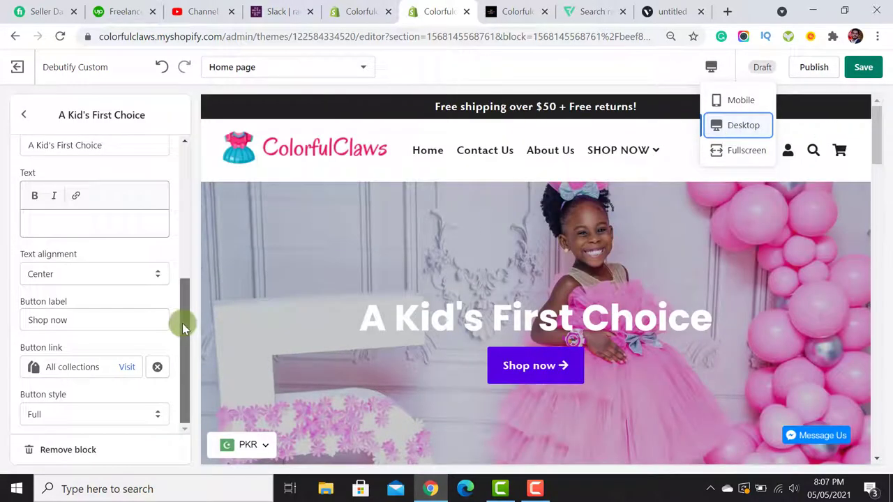
# Set the image position of the "A Kid's First Choice" slide to Top center.
pyautogui.moveTo(182, 323); pyautogui.dragTo(193, 250)
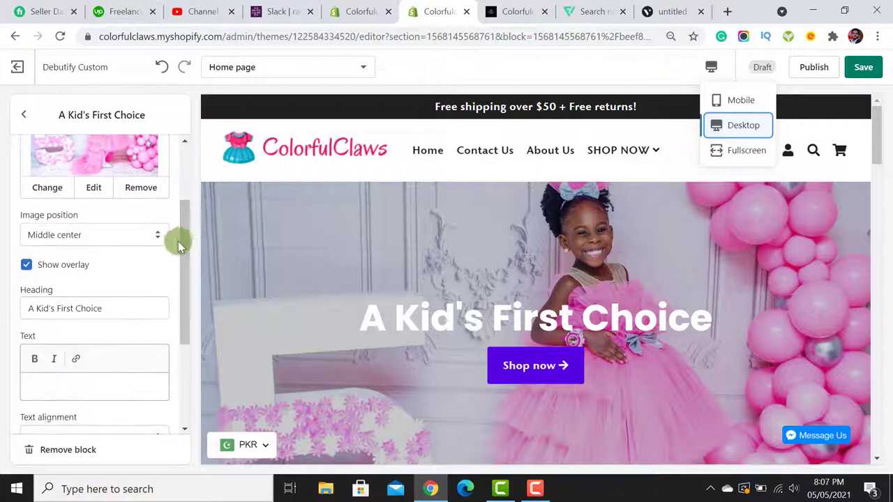
pyautogui.moveTo(83, 215); pyautogui.dragTo(16, 214)
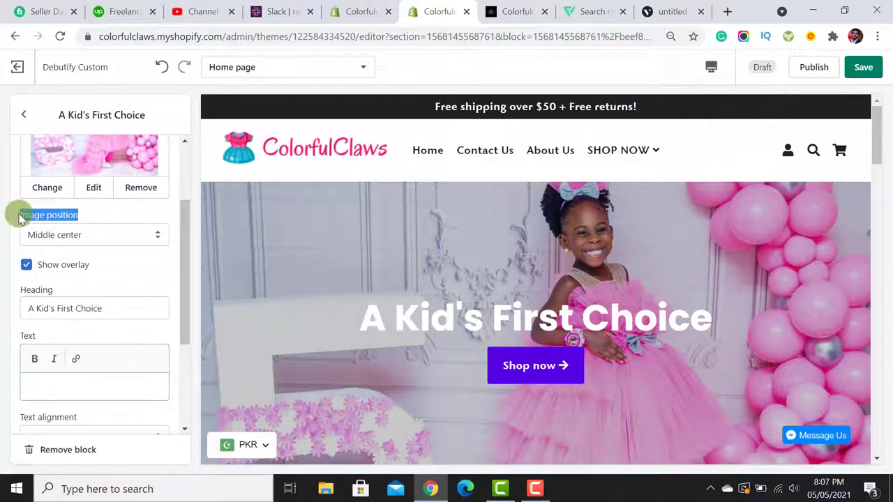
pyautogui.click(117, 239)
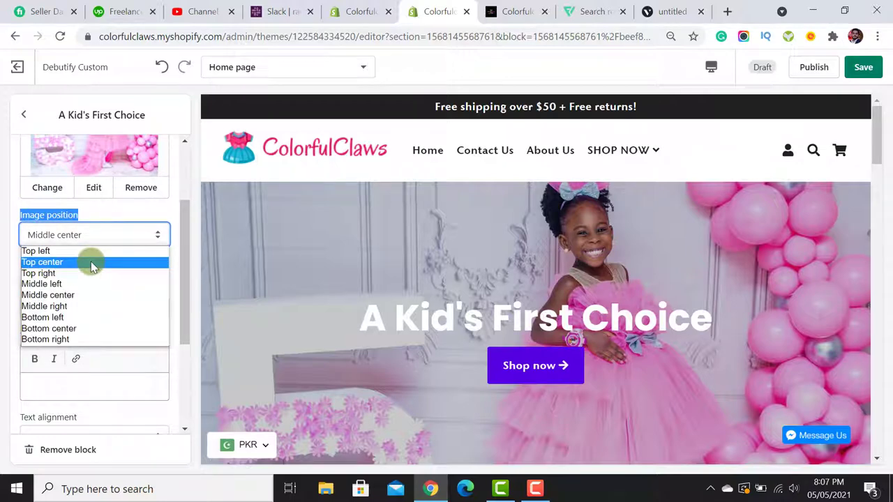
pyautogui.click(93, 263)
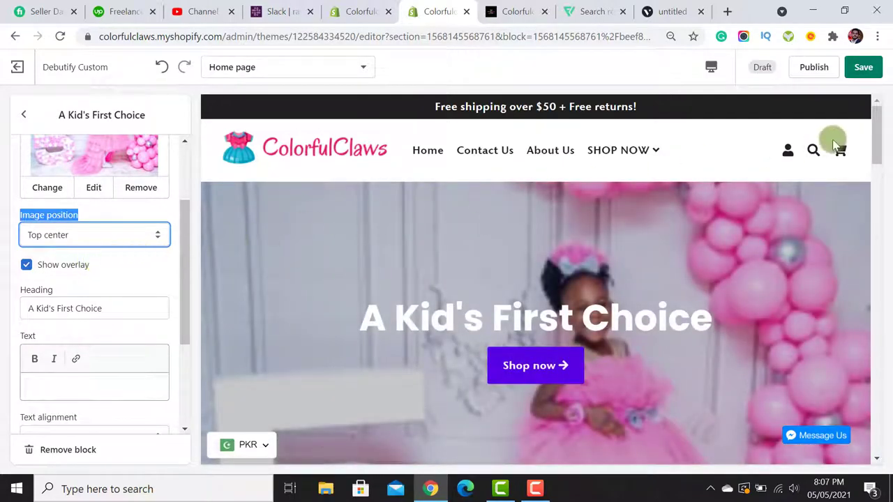
# Check the slide's repositioned image in the Desktop and Fullscreen previews, ending in the Desktop view.
pyautogui.scroll(-1, 875, 139)
pyautogui.scroll(-1, 878, 160)
pyautogui.scroll(2, 877, 160)
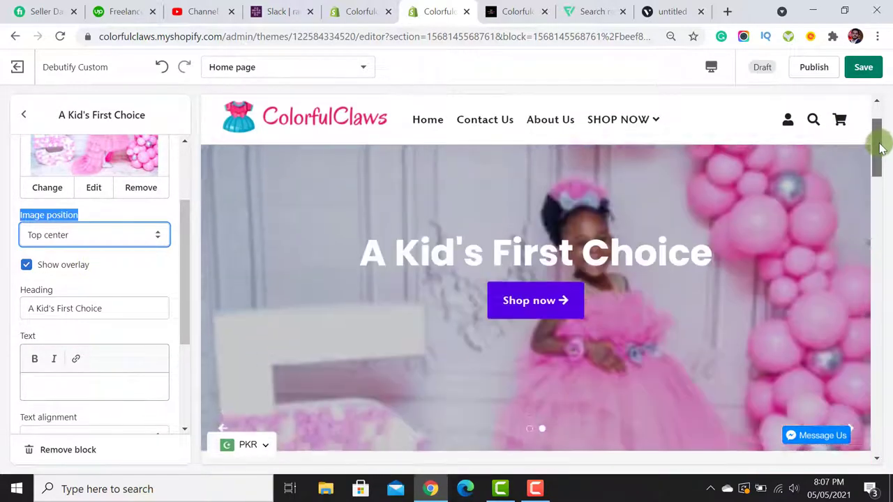
pyautogui.click(712, 66)
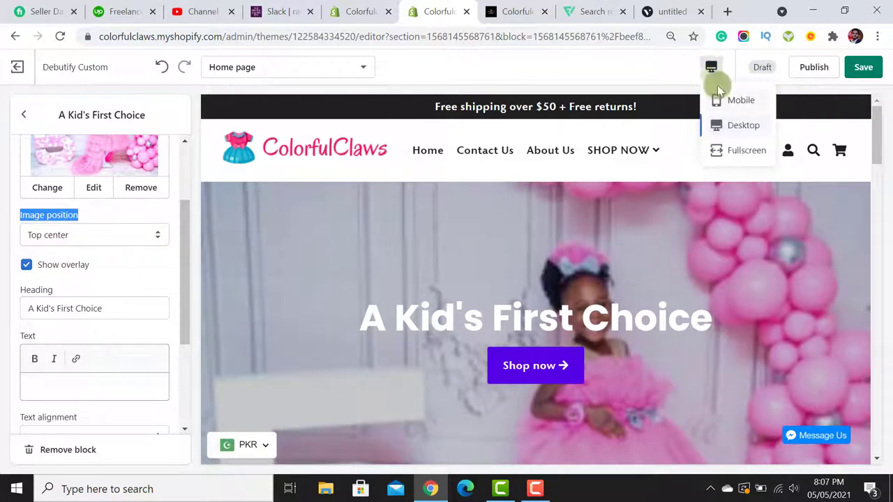
pyautogui.click(741, 157)
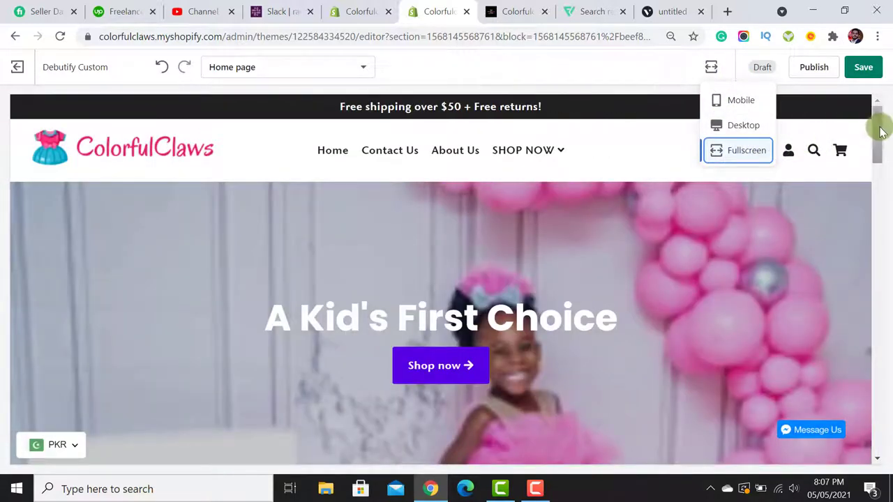
pyautogui.moveTo(879, 123)
pyautogui.mouseDown()
pyautogui.moveTo(879, 164)
pyautogui.moveTo(885, 124)
pyautogui.moveTo(884, 137)
pyautogui.mouseUp()
pyautogui.click(729, 125)
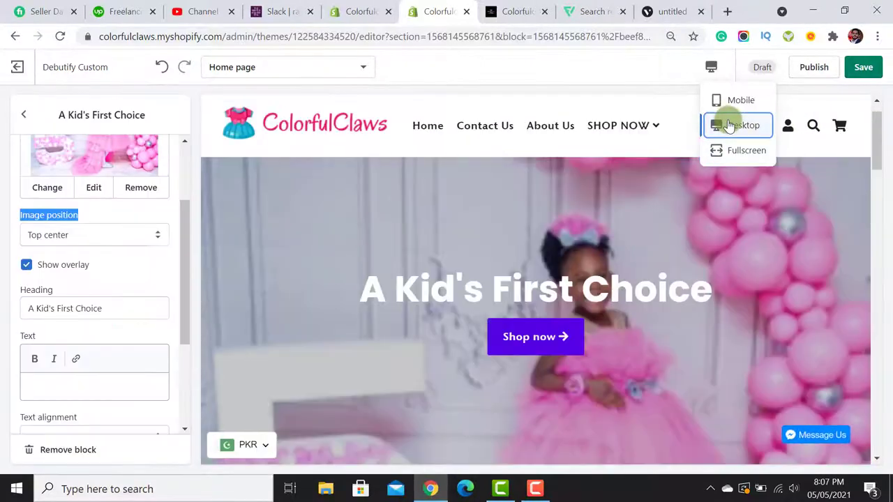
# Review the Slideshow section's height and slider options, and return to the home page section list.
pyautogui.moveTo(189, 233); pyautogui.dragTo(175, 153)
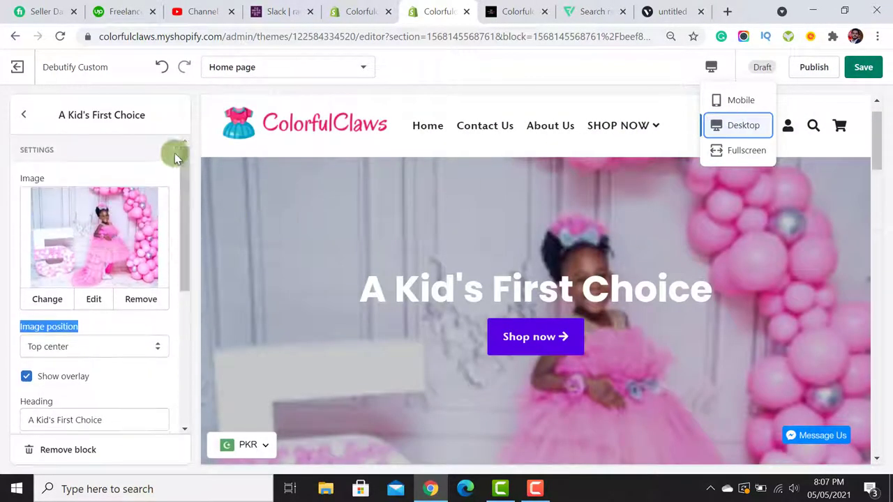
pyautogui.click(25, 114)
pyautogui.moveTo(186, 189); pyautogui.dragTo(193, 365)
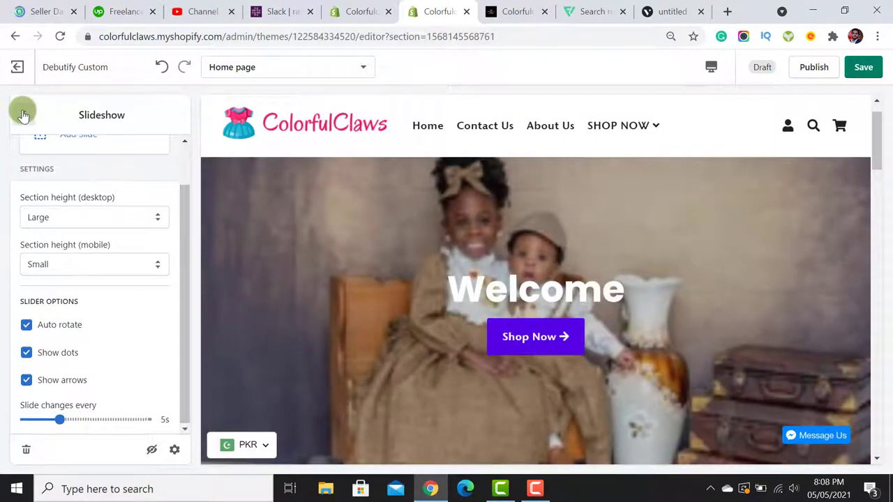
pyautogui.click(23, 115)
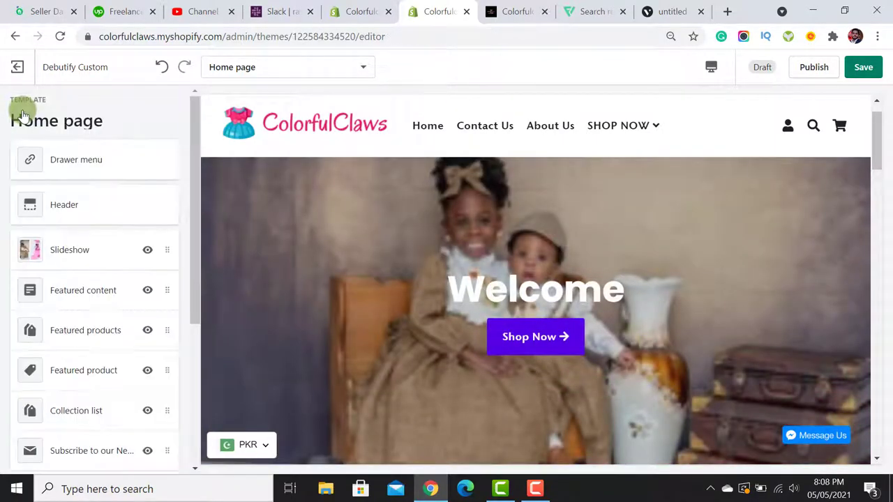
# Open the Featured content section and replace its heading with "Our Guarantee".
pyautogui.scroll(-2, 196, 223)
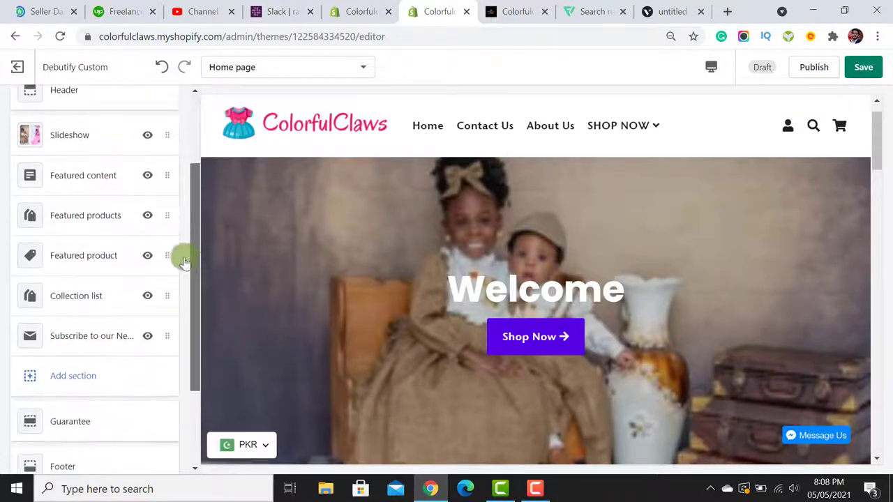
pyautogui.click(80, 178)
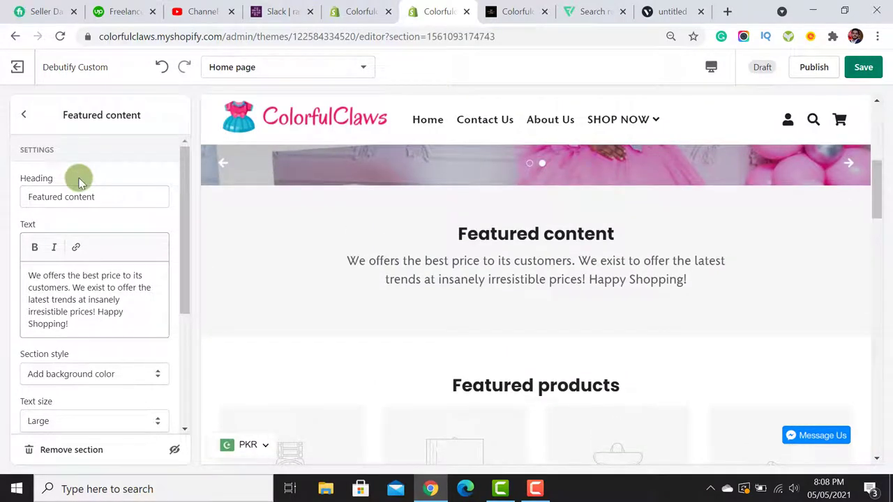
pyautogui.tripleClick(107, 202)
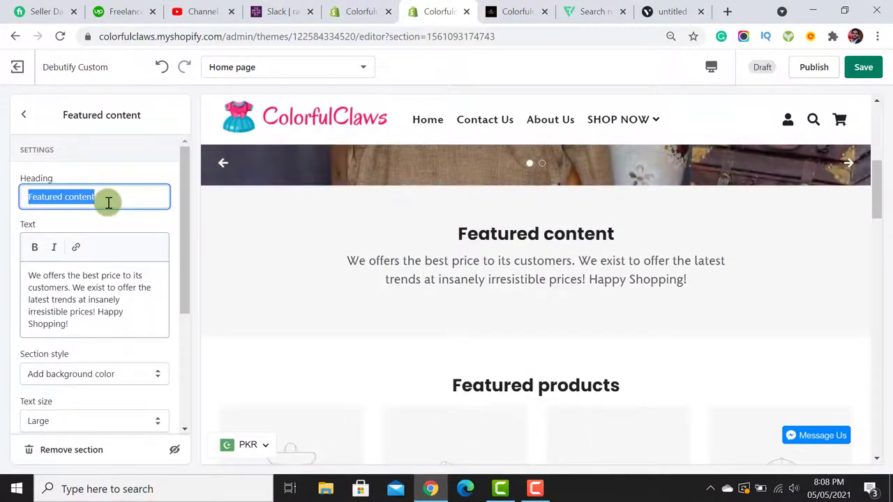
pyautogui.write('Our Gu')
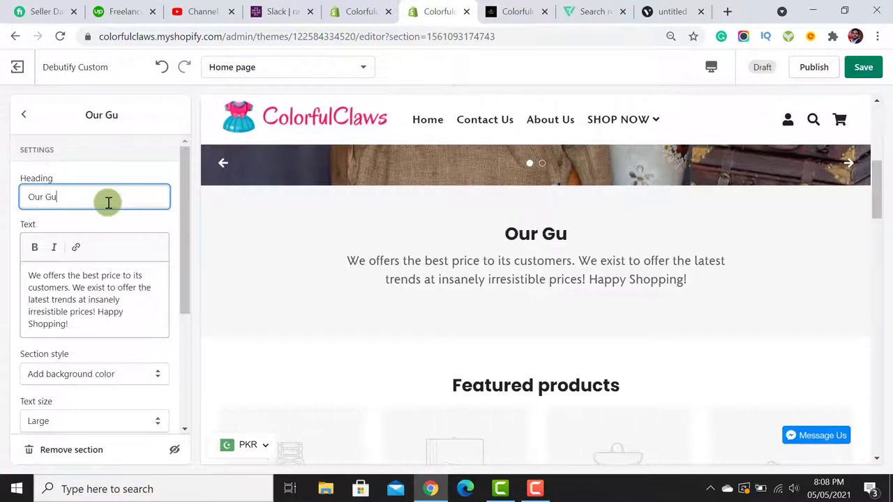
pyautogui.write('arantee')
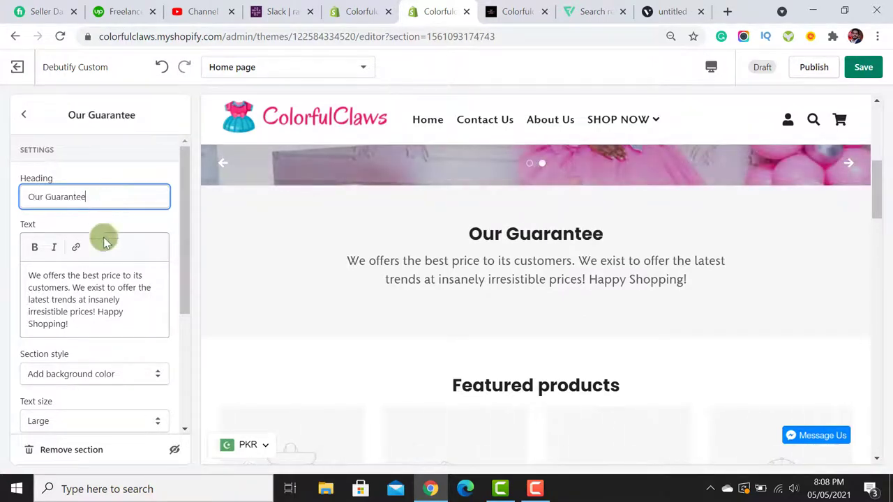
# Edit the opening of the Our Guarantee section's text to read "We offer best price to its customers.".
pyautogui.click(95, 324)
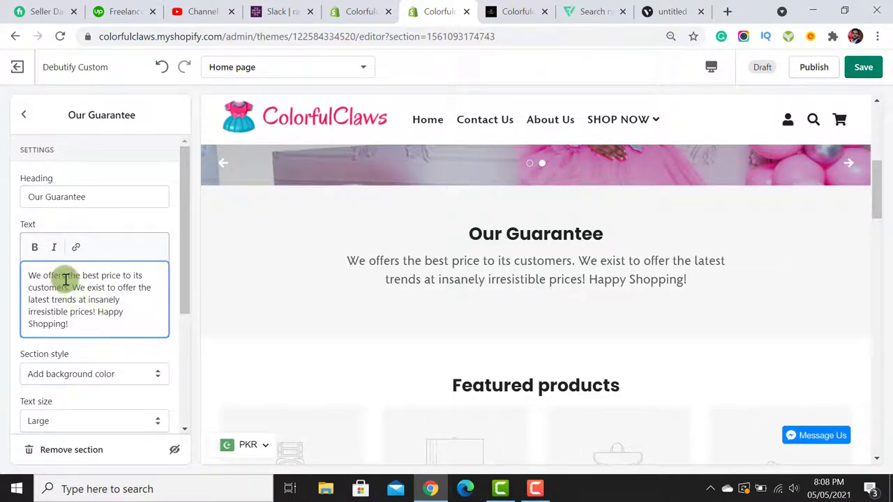
pyautogui.press('BackSpace')
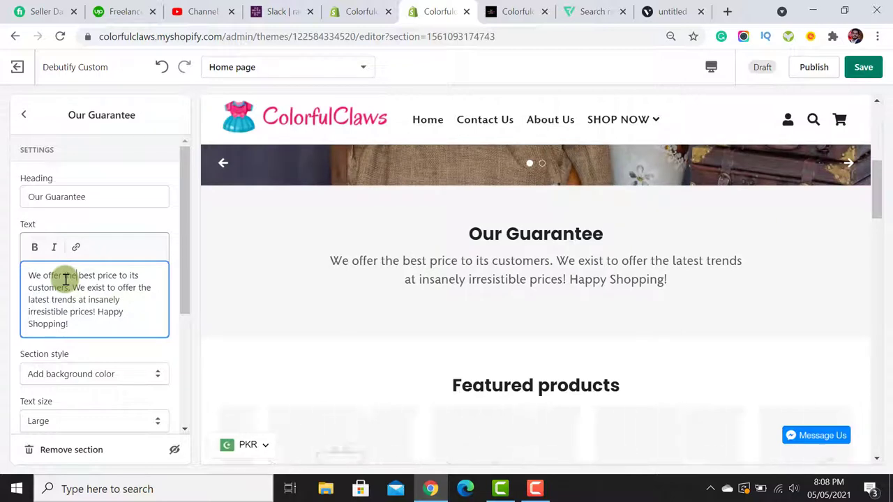
pyautogui.press('Delete')
pyautogui.press('Delete')
pyautogui.press('Delete')
pyautogui.press('Delete')
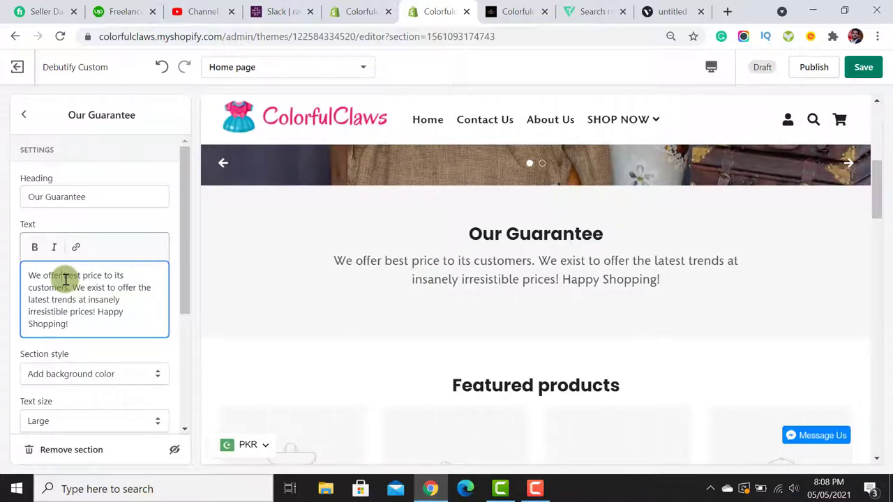
# Correct the first sentence of the Our Guarantee text to "We offer best prices to our customers.".
pyautogui.write('s')
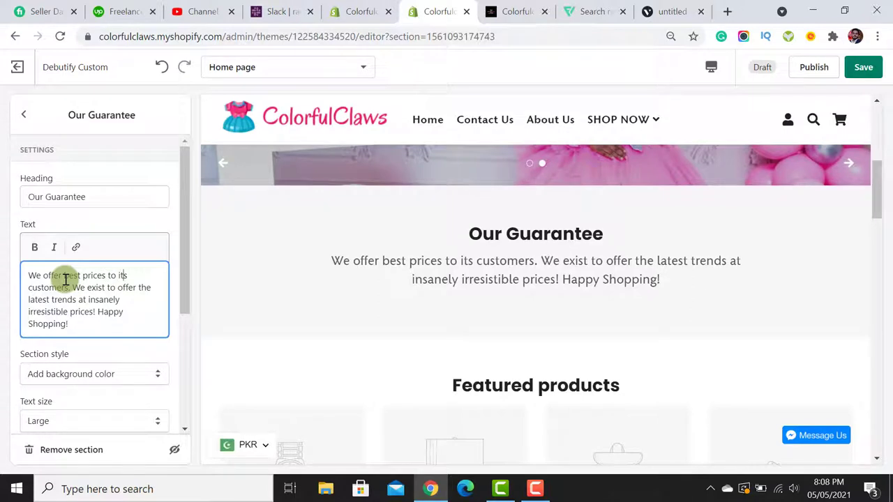
pyautogui.press('BackSpace')
pyautogui.press('BackSpace')
pyautogui.press('BackSpace')
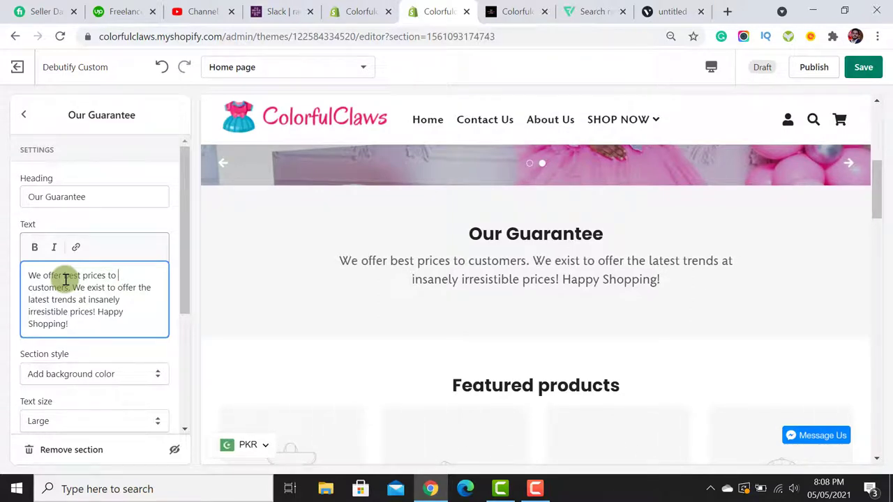
pyautogui.write('our')
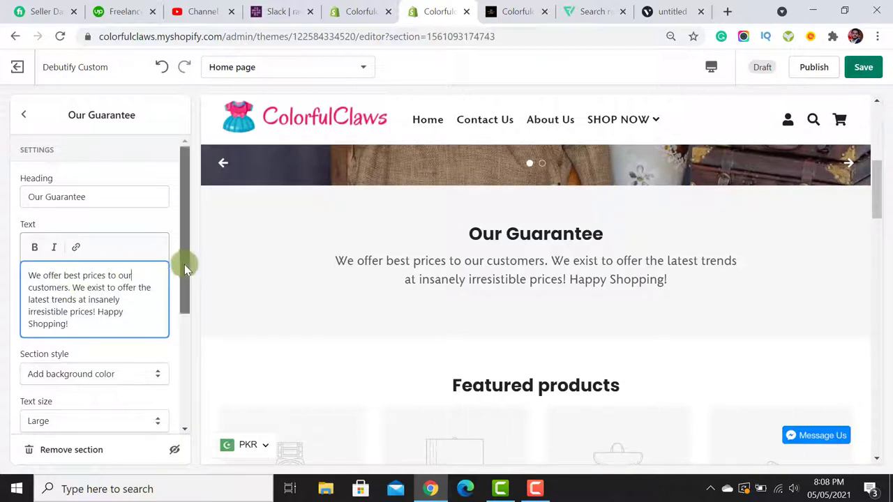
# Add a button labelled "View All" to the Our Guarantee section, correcting the misspelled first word.
pyautogui.scroll(-1, 184, 269)
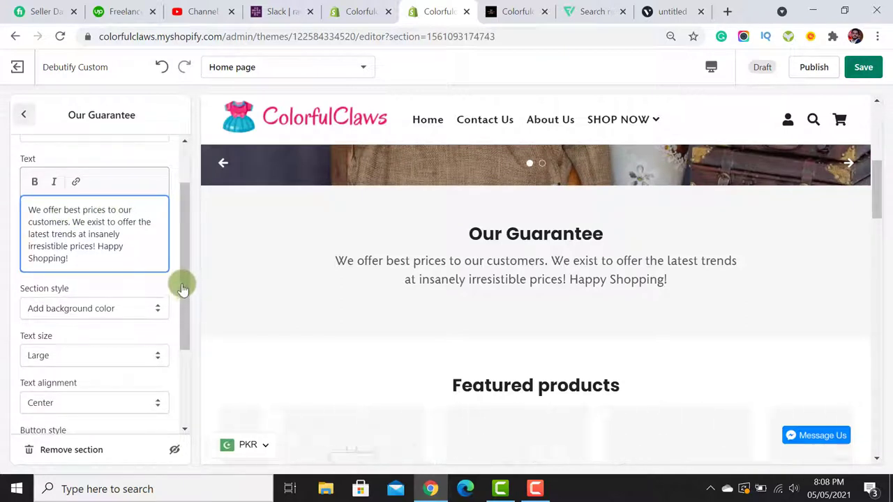
pyautogui.moveTo(182, 200); pyautogui.dragTo(187, 353)
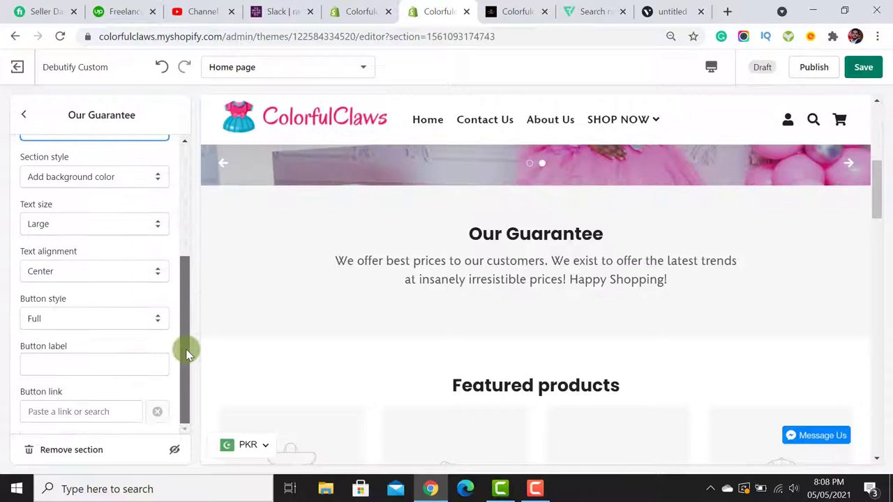
pyautogui.click(64, 366)
pyautogui.write('Viw All')
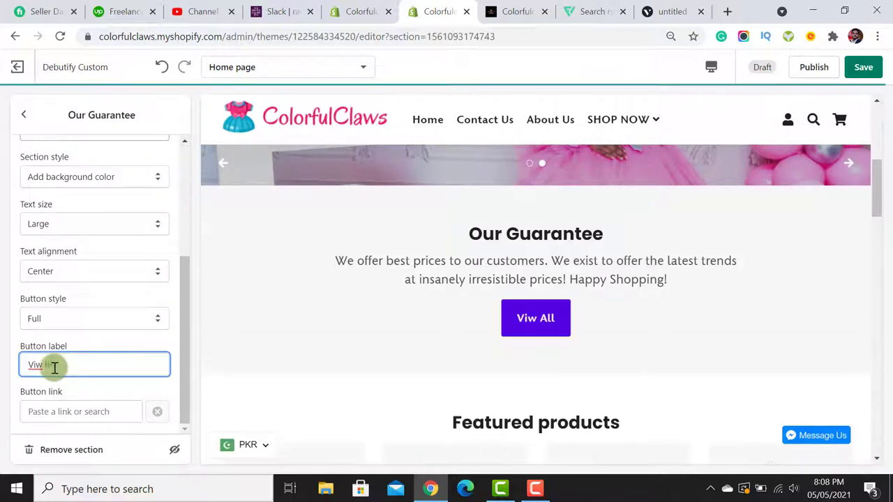
pyautogui.rightClick(34, 364)
pyautogui.click(82, 198)
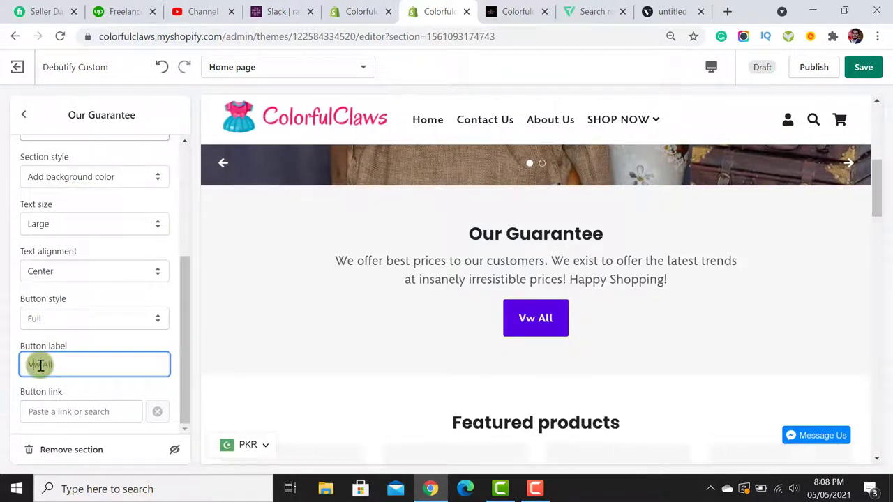
# Link the Our Guarantee section's View All button to All collections.
pyautogui.click(60, 416)
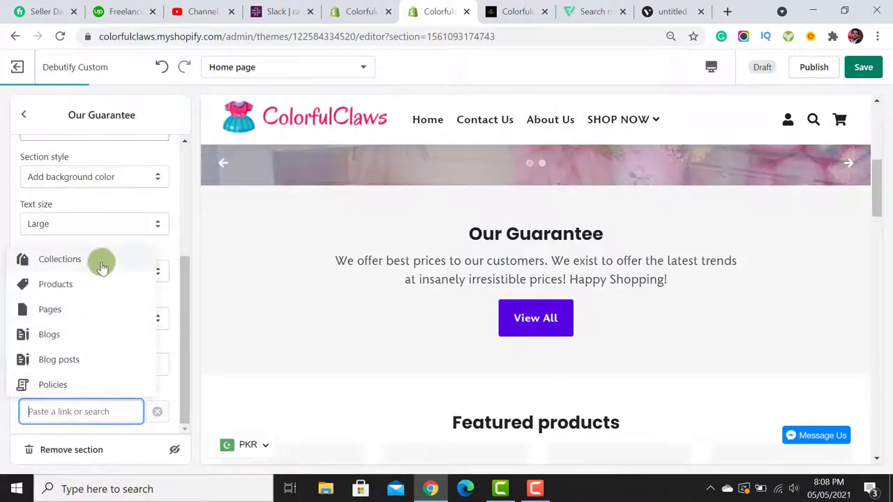
pyautogui.click(99, 260)
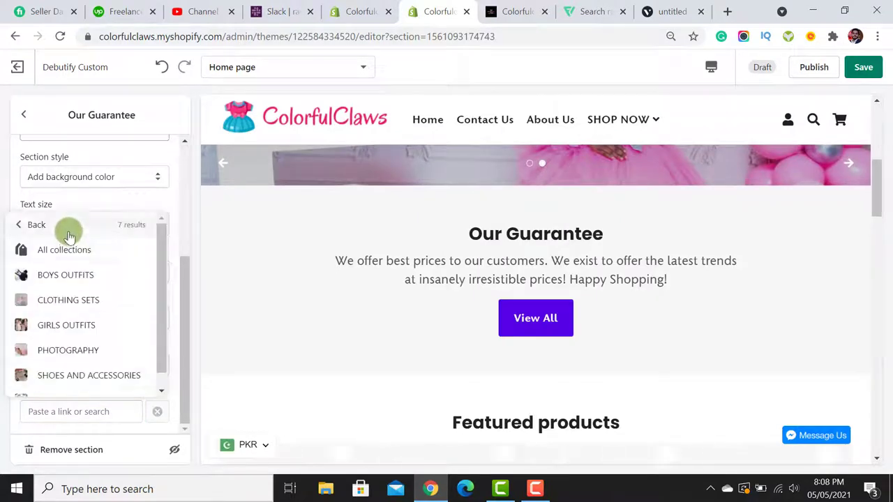
pyautogui.click(68, 231)
pyautogui.click(70, 256)
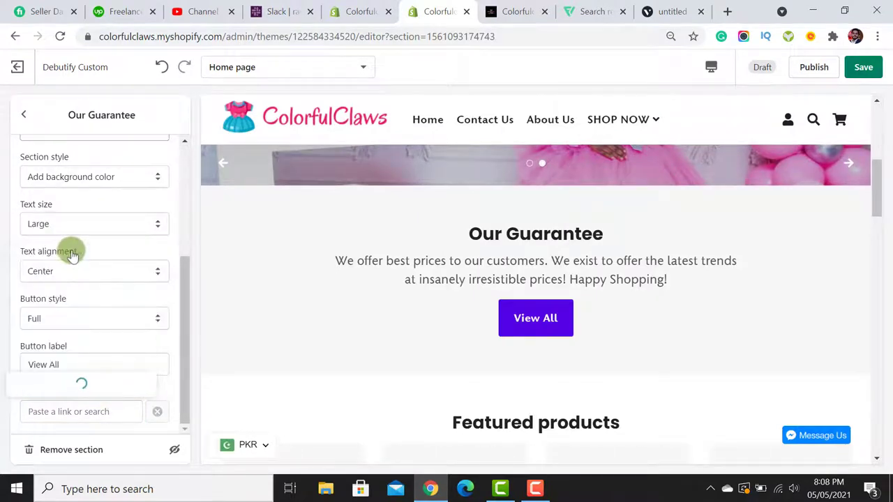
pyautogui.click(81, 250)
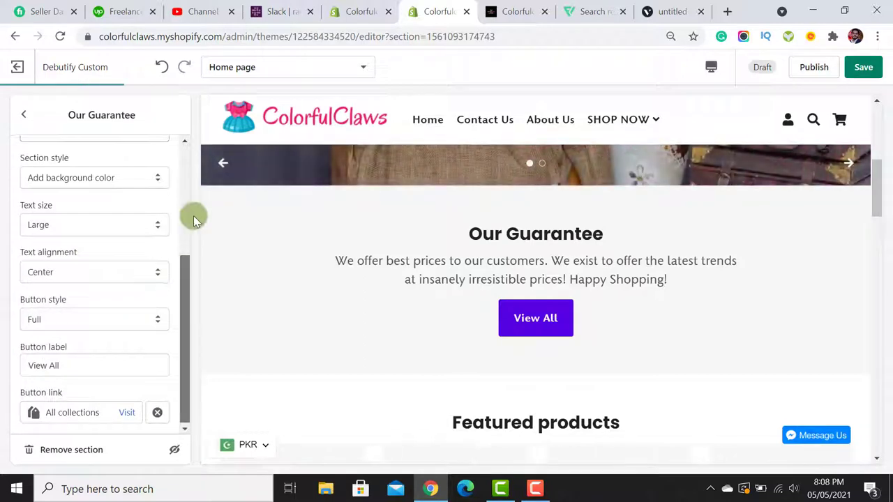
# Check the View All button in the page preview, and remove its All collections link and label.
pyautogui.scroll(5, 192, 210)
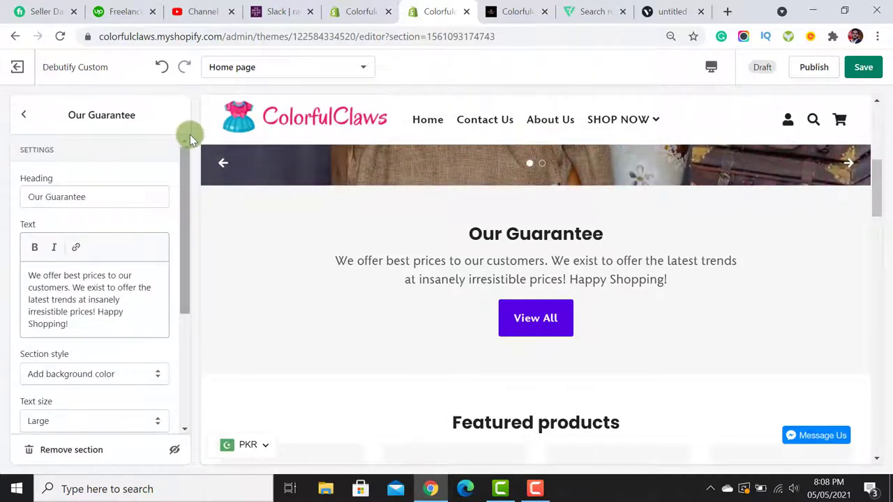
pyautogui.scroll(5, 679, 288)
pyautogui.scroll(-2, 680, 289)
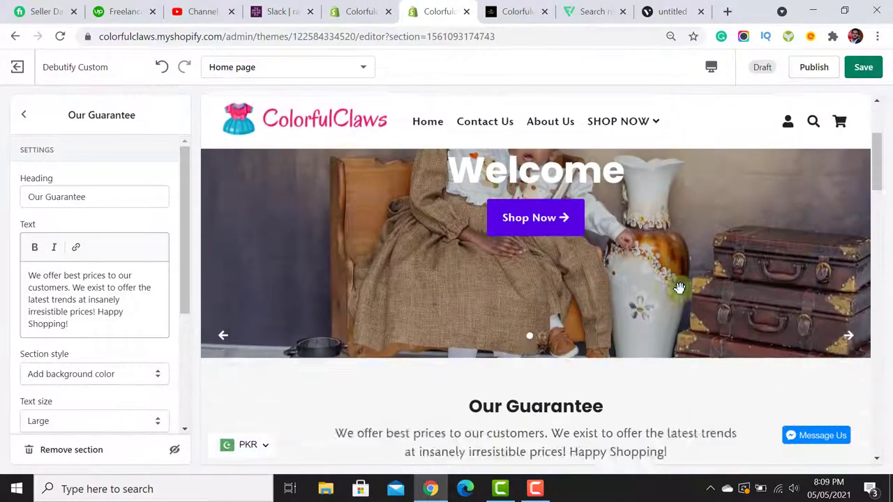
pyautogui.scroll(2, 681, 289)
pyautogui.scroll(-2, 681, 288)
pyautogui.scroll(-4, 680, 288)
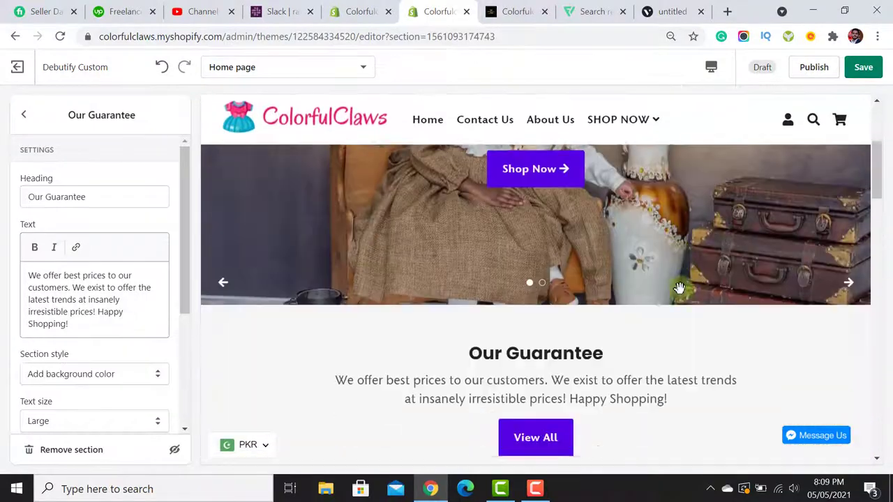
pyautogui.scroll(2, 680, 289)
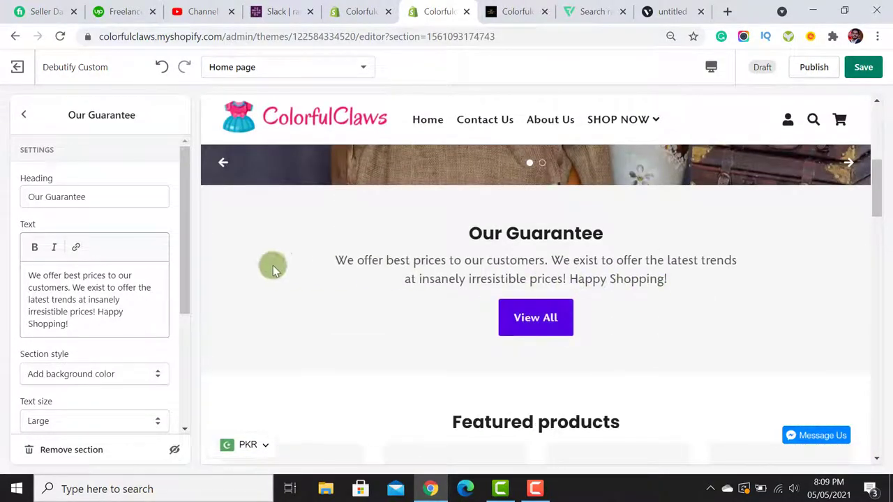
pyautogui.moveTo(184, 264); pyautogui.dragTo(198, 427)
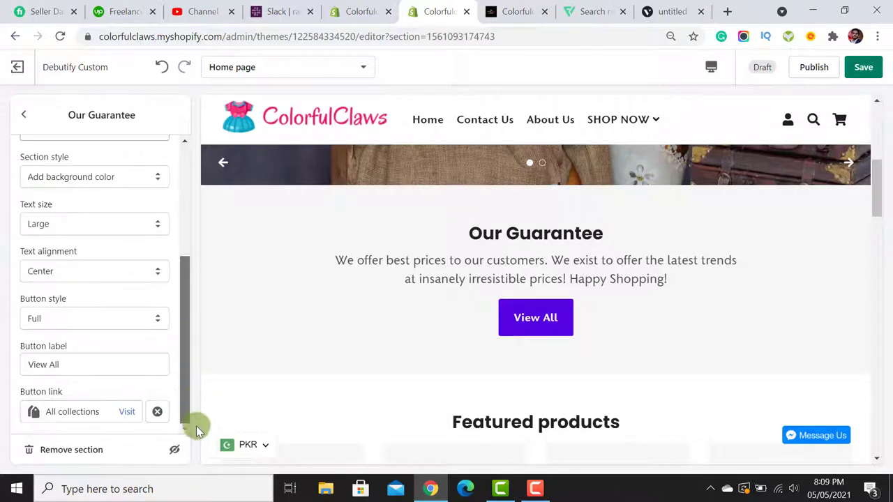
pyautogui.click(156, 412)
pyautogui.tripleClick(68, 365)
pyautogui.press('BackSpace')
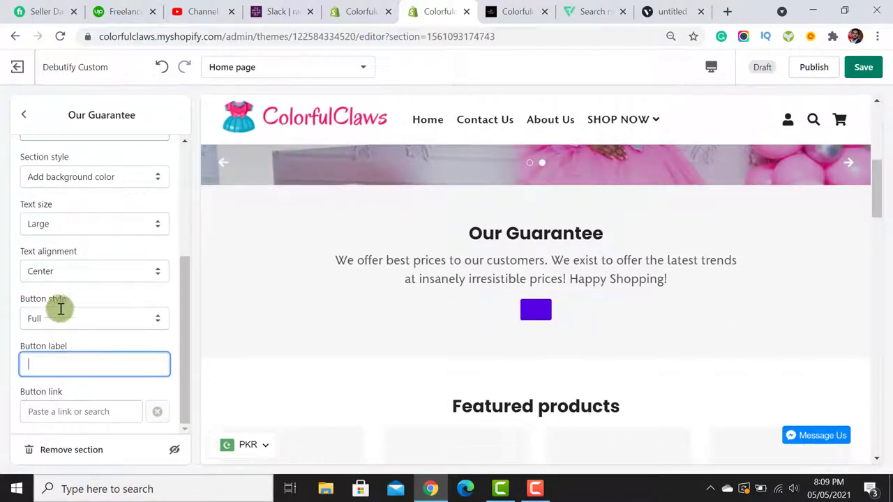
# Set the text alignment of the "A Kid's First Choice" slide to Left and return to the Slideshow section.
pyautogui.click(33, 113)
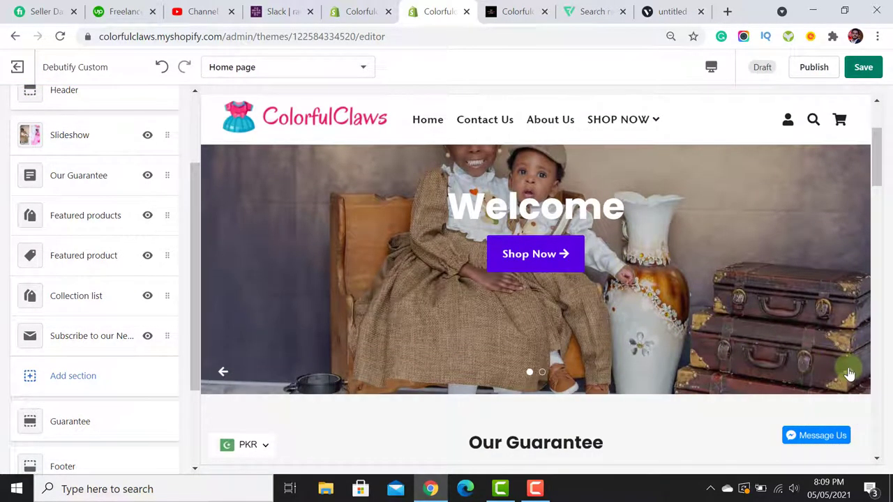
pyautogui.click(849, 373)
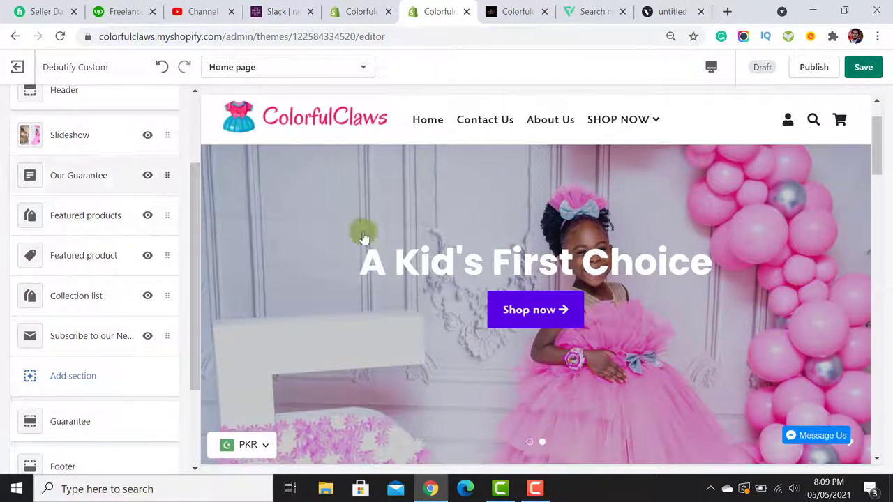
pyautogui.click(97, 148)
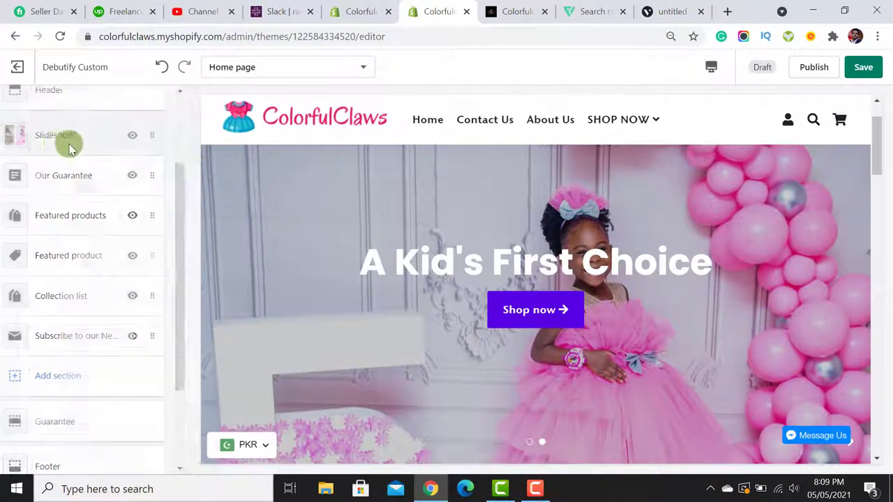
pyautogui.click(91, 228)
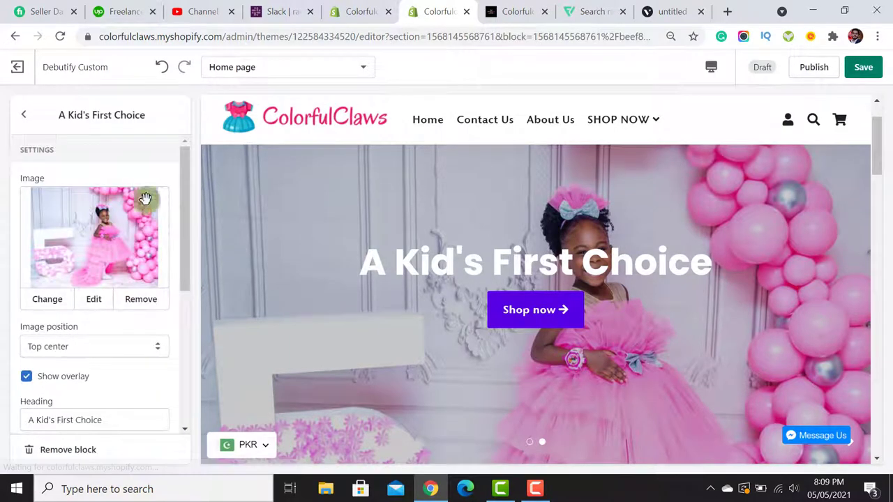
pyautogui.moveTo(180, 187); pyautogui.dragTo(195, 340)
pyautogui.click(74, 275)
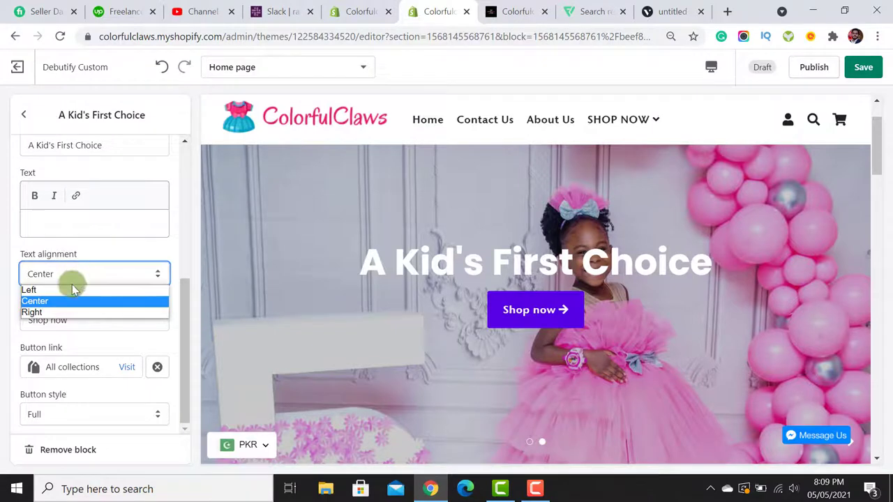
pyautogui.click(69, 292)
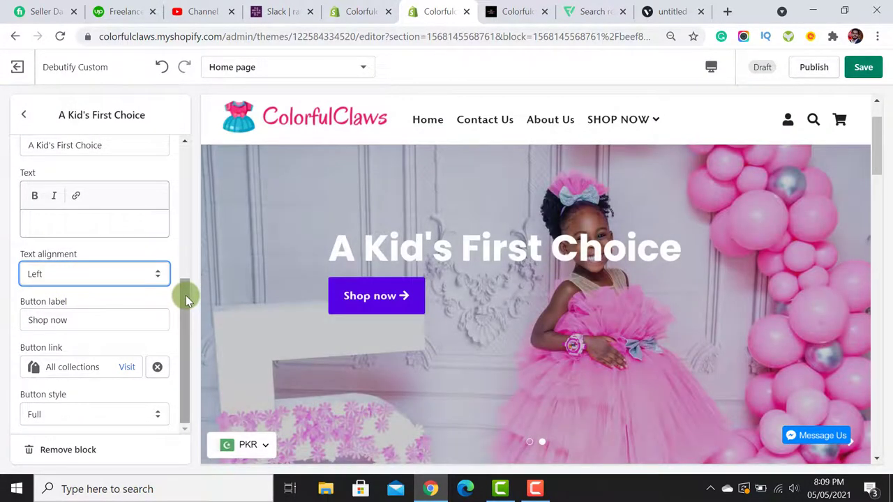
pyautogui.moveTo(186, 295); pyautogui.dragTo(185, 143)
pyautogui.click(23, 114)
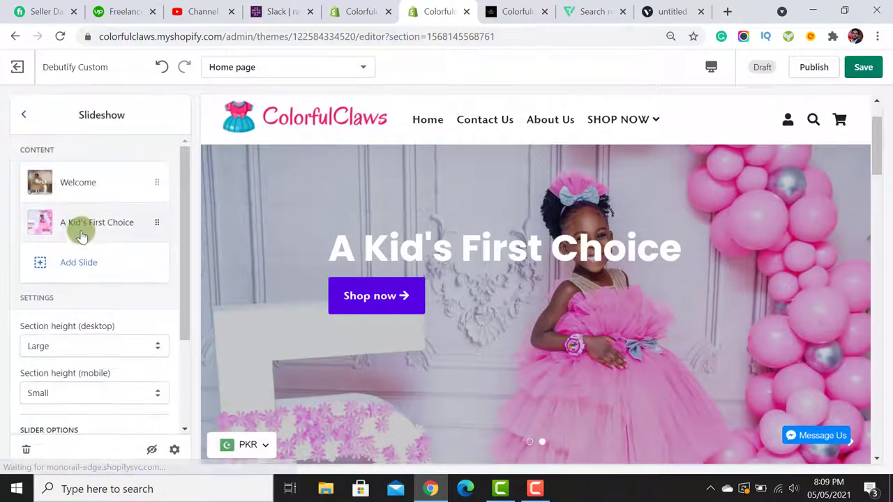
pyautogui.click(81, 236)
pyautogui.click(24, 113)
# Set the text alignment of the Welcome slide to Left and leave the slide's settings.
pyautogui.click(84, 183)
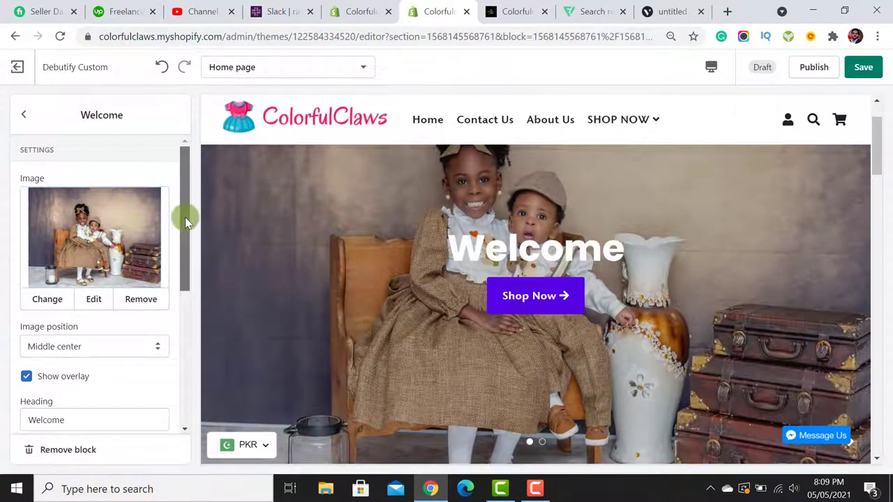
pyautogui.moveTo(184, 217); pyautogui.dragTo(172, 365)
pyautogui.click(74, 273)
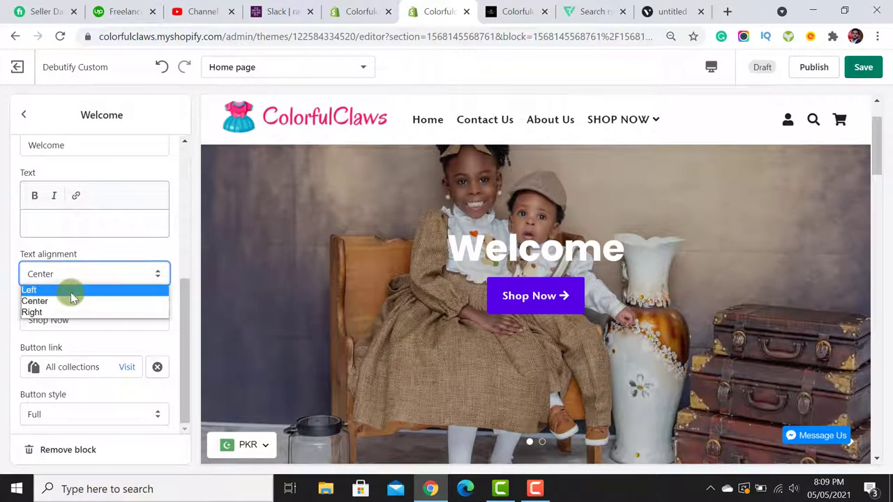
pyautogui.click(74, 296)
pyautogui.click(24, 115)
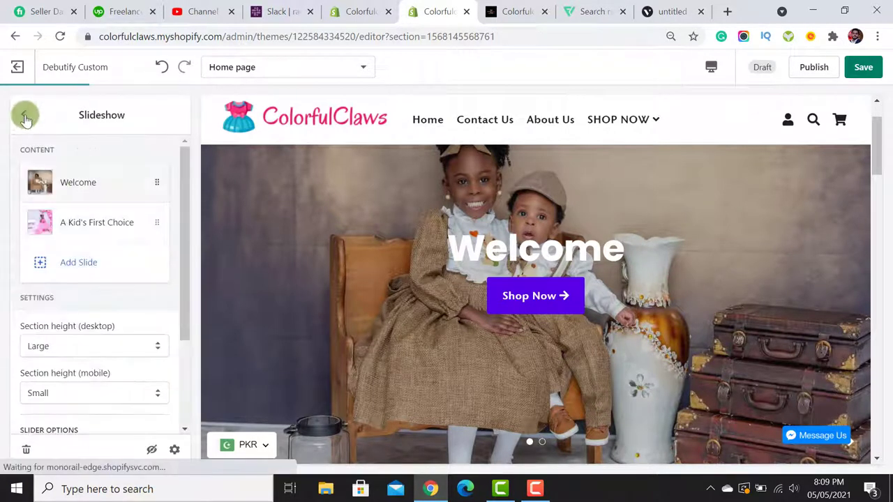
# Open the Featured products section and bring up its collection picker.
pyautogui.scroll(-1, 193, 199)
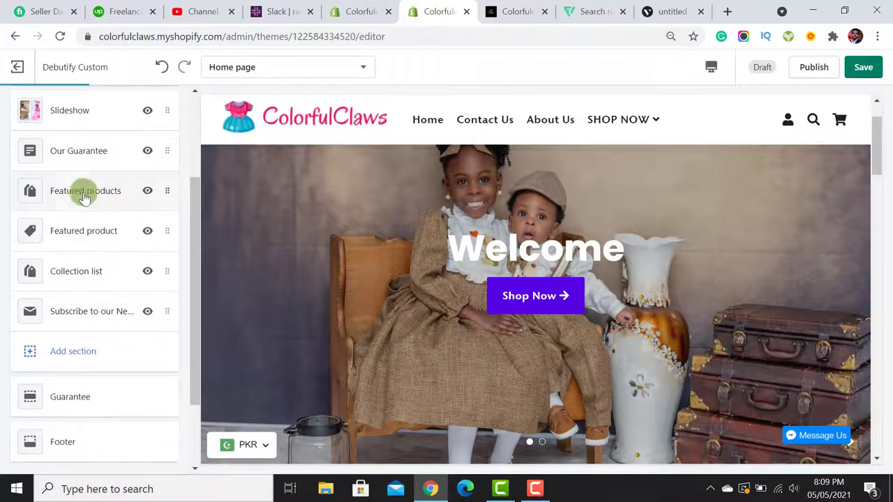
pyautogui.click(84, 197)
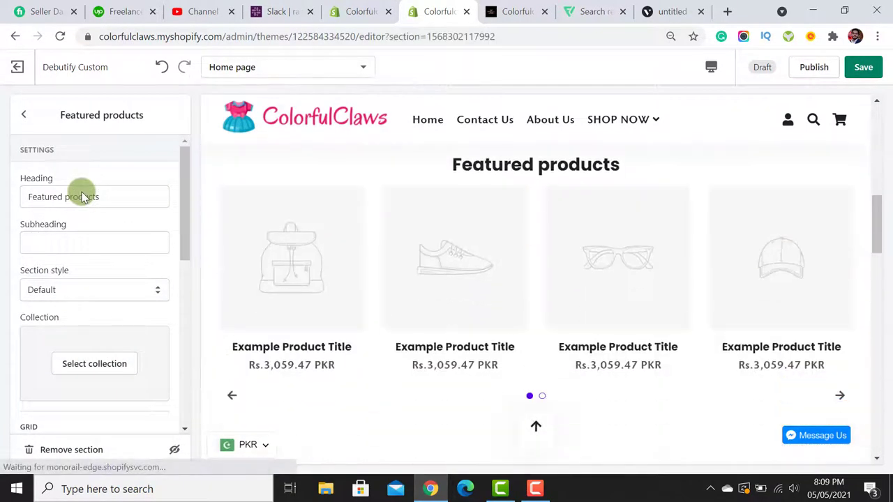
pyautogui.click(24, 115)
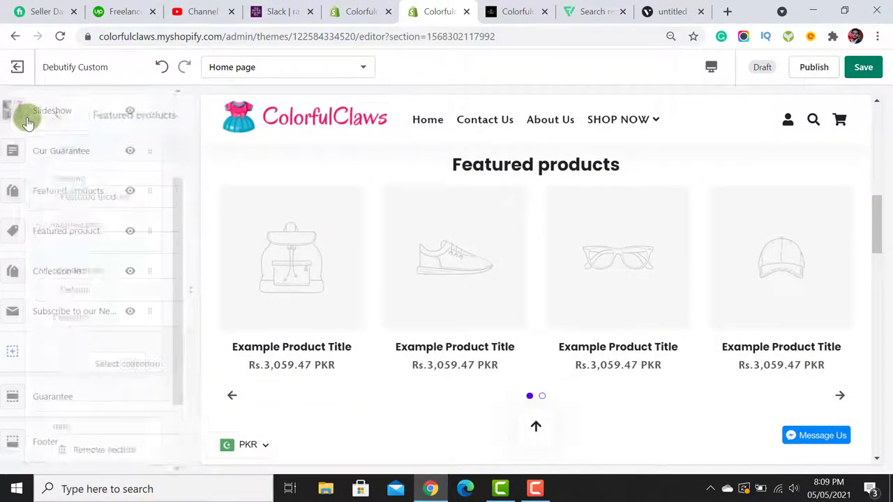
pyautogui.tripleClick(498, 165)
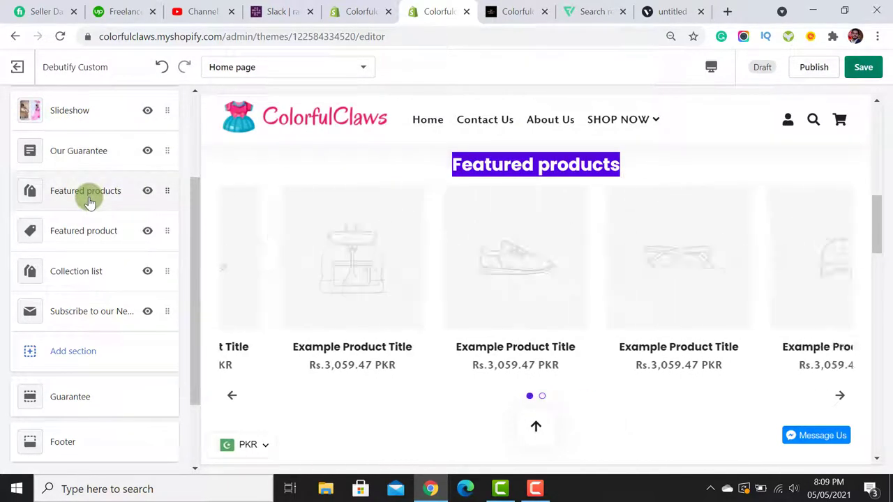
pyautogui.click(88, 195)
pyautogui.click(95, 363)
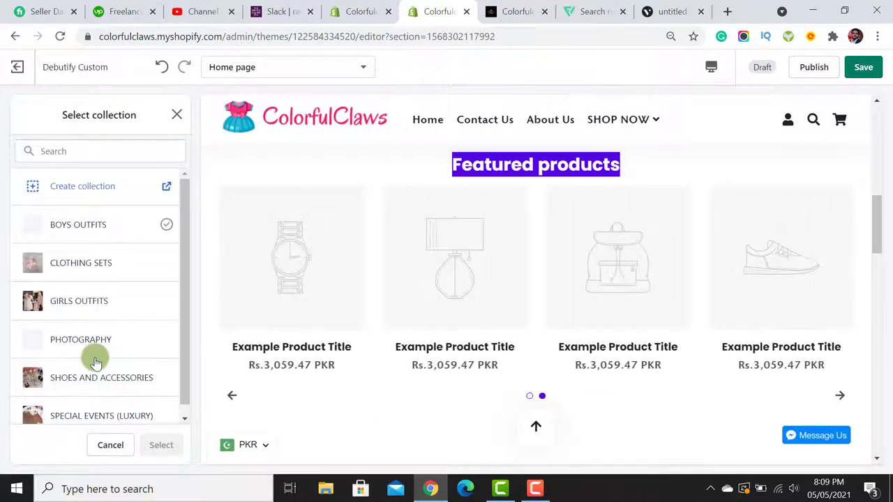
# Try the GIRLS OUTFITS, CLOTHING SETS, BOYS OUTFITS, SPECIAL EVENTS (LUXURY), SHOES AND ACCESSORIES and PHOTOGRAPHY collections in the Featured products section.
pyautogui.rightClick(95, 302)
pyautogui.click(77, 302)
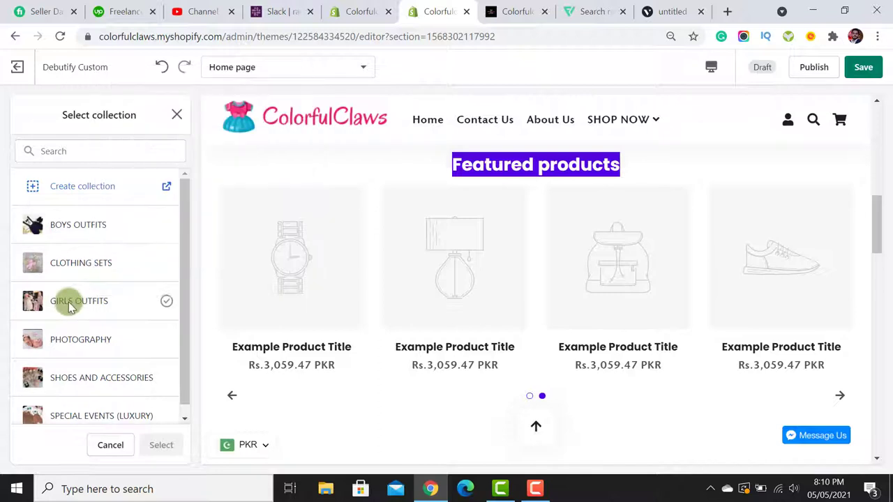
pyautogui.click(70, 301)
pyautogui.click(161, 446)
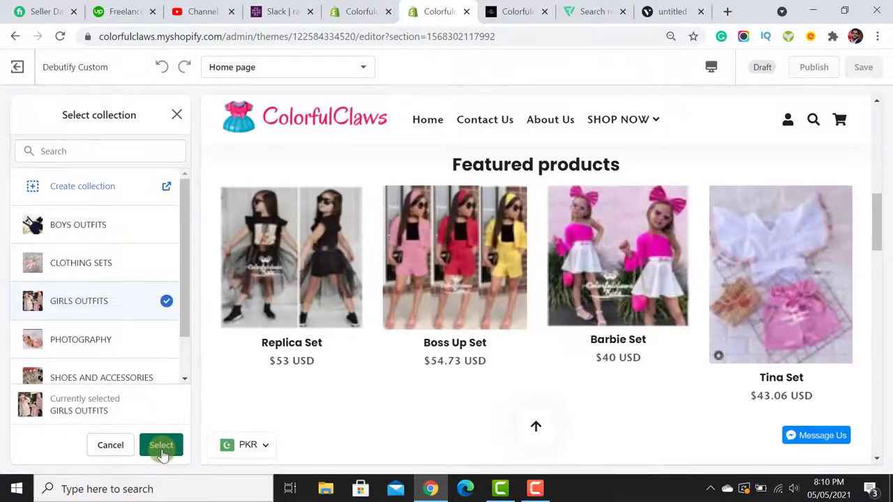
pyautogui.click(100, 262)
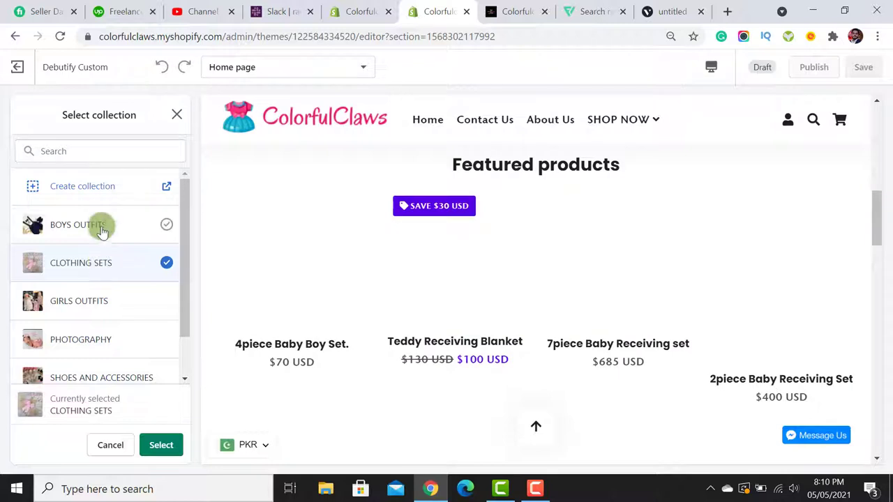
pyautogui.click(100, 225)
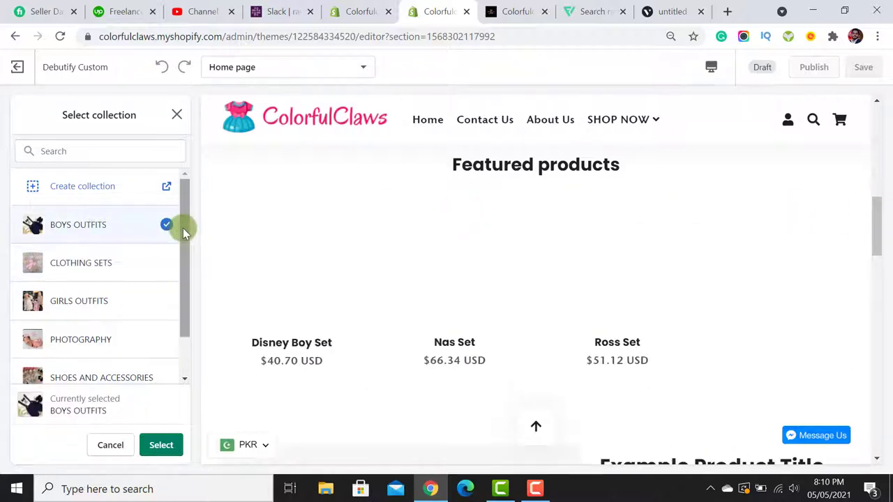
pyautogui.moveTo(183, 228); pyautogui.dragTo(185, 314)
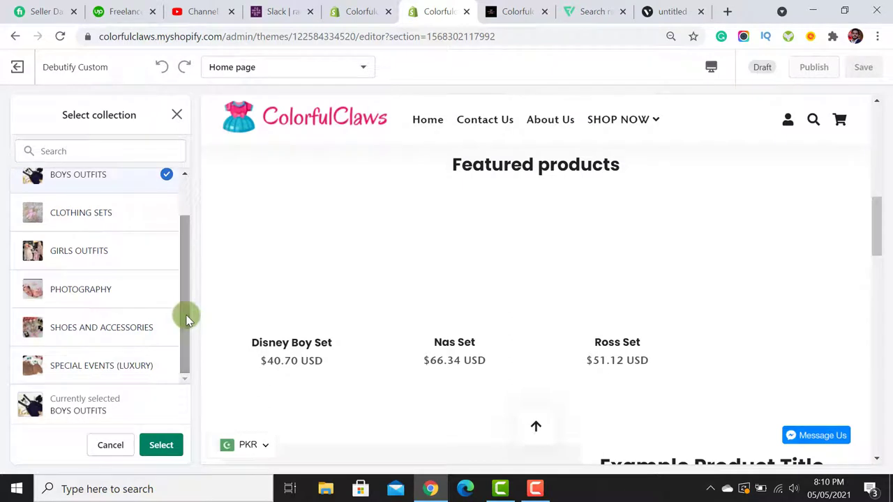
pyautogui.click(131, 370)
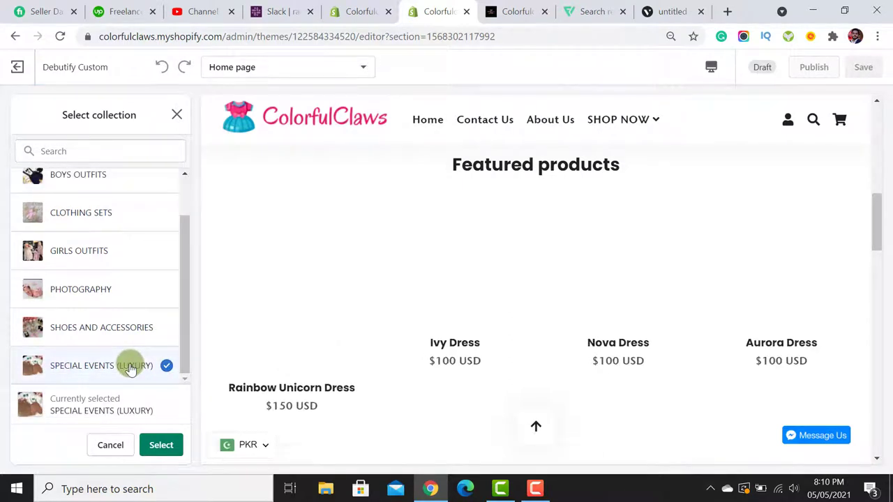
pyautogui.click(130, 328)
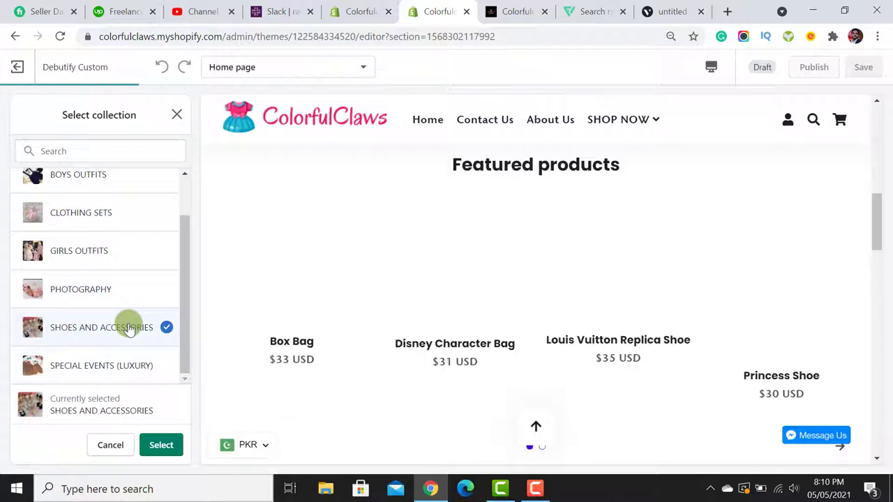
pyautogui.click(134, 297)
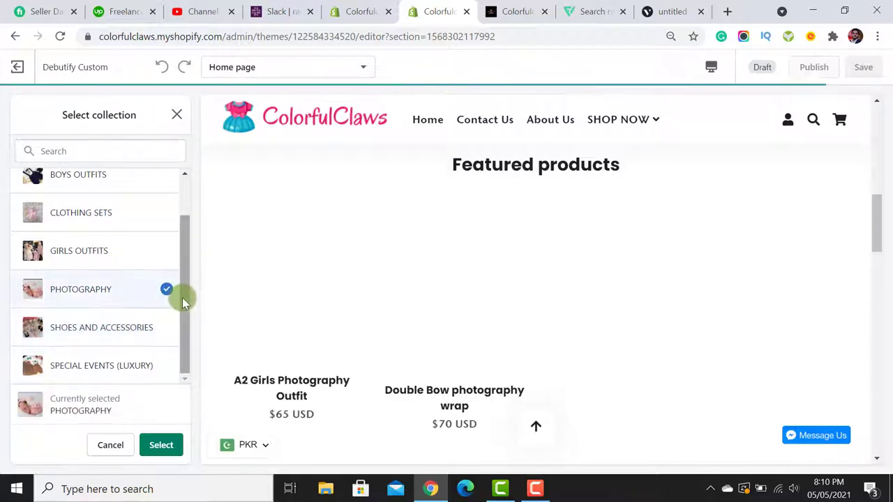
pyautogui.moveTo(182, 297); pyautogui.dragTo(176, 237)
# Assign the BOYS OUTFITS collection to the Featured products section and change its heading to "Featured BOYS OUTFITS".
pyautogui.click(85, 229)
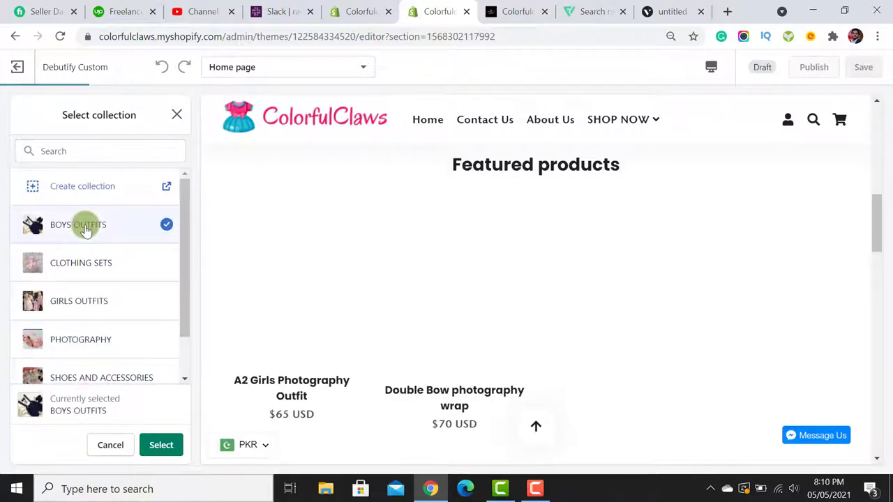
pyautogui.click(163, 448)
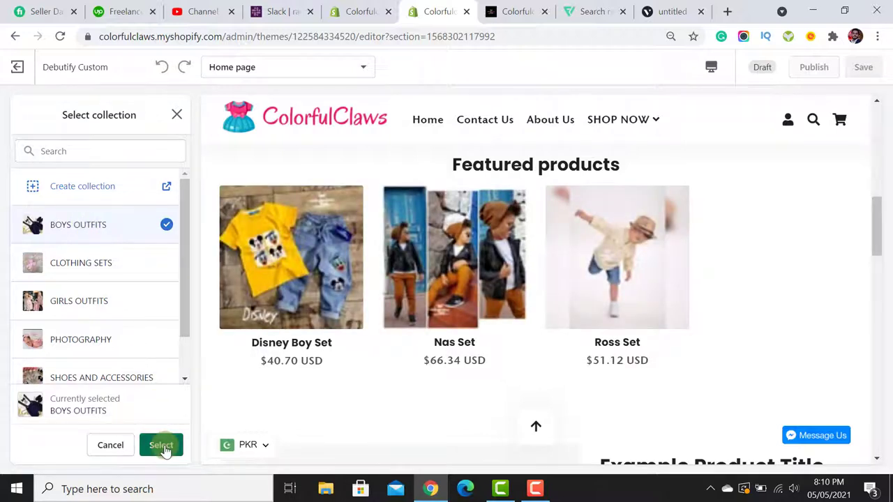
pyautogui.click(162, 446)
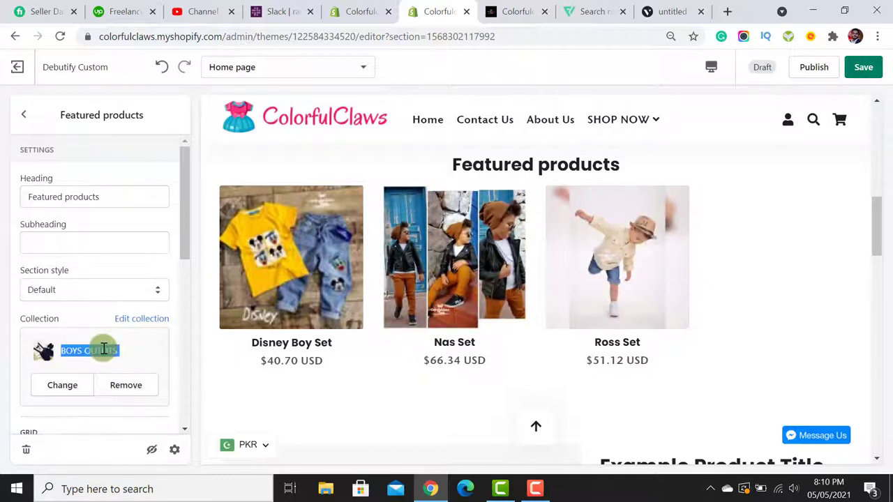
pyautogui.doubleClick(83, 197)
pyautogui.write('BOYS OUTFITS')
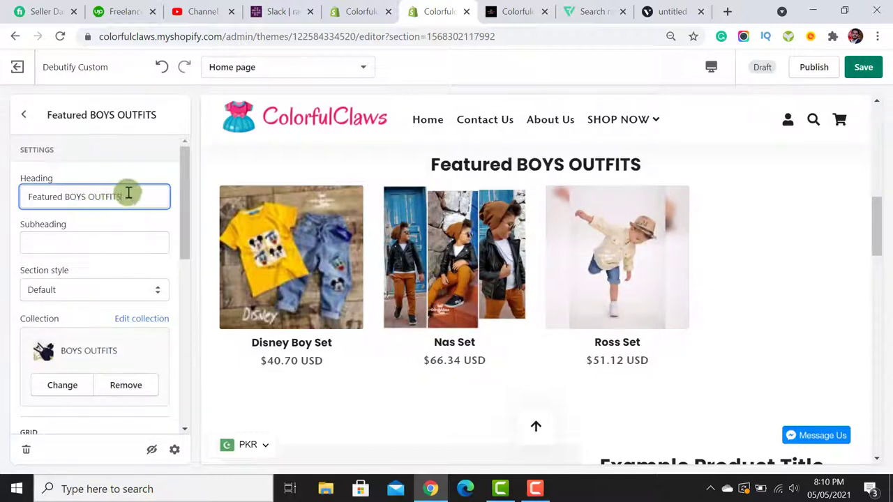
# Set the boys outfits section's grid to 3 products per row on desktop.
pyautogui.moveTo(186, 188); pyautogui.dragTo(188, 292)
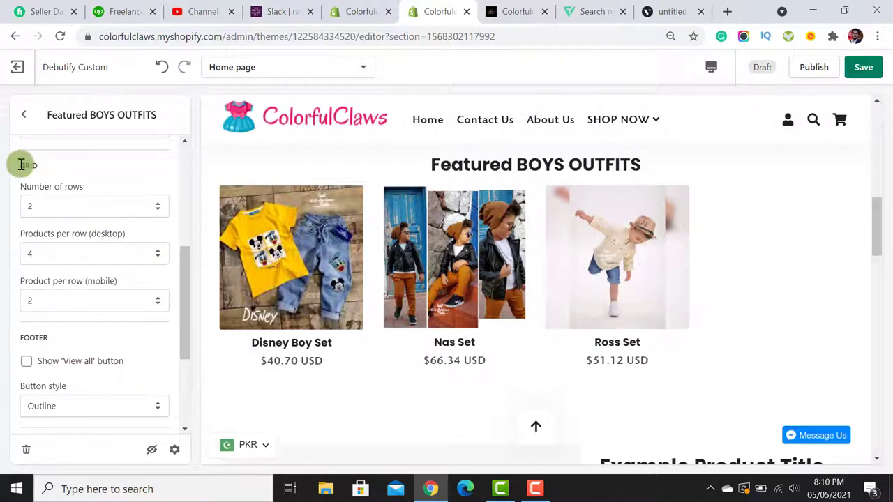
pyautogui.moveTo(22, 164); pyautogui.dragTo(93, 170)
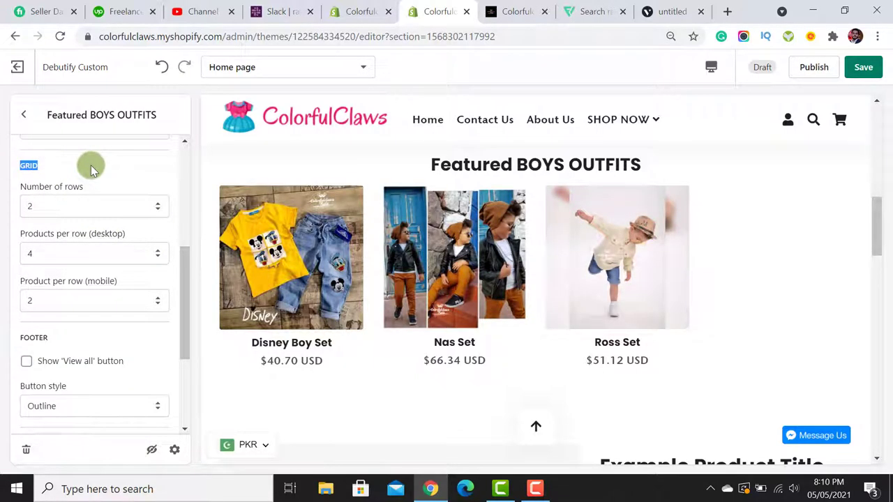
pyautogui.click(92, 255)
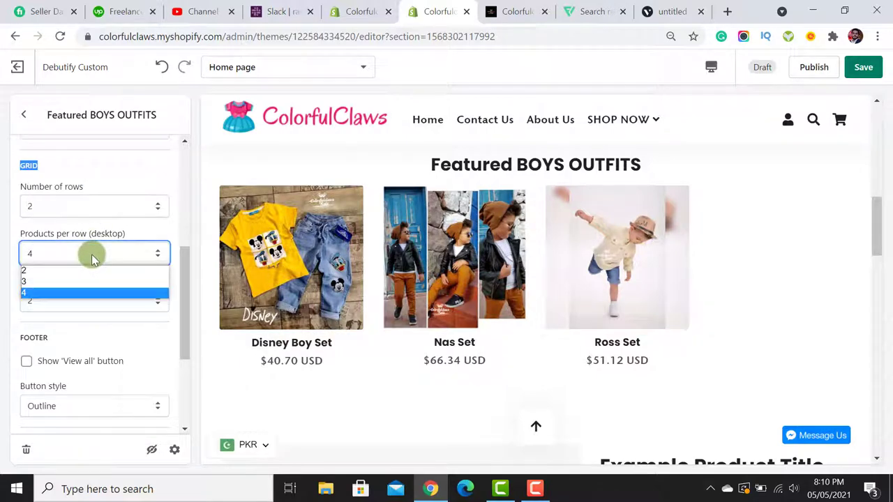
pyautogui.click(91, 281)
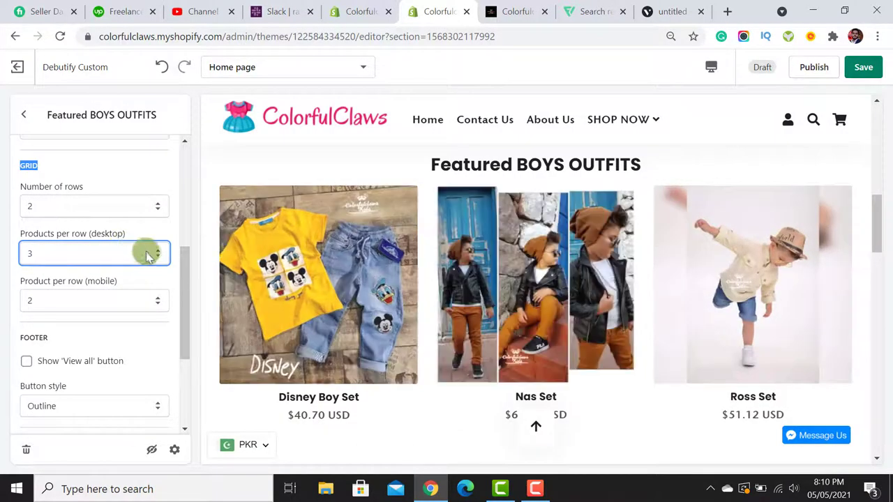
# Remove the word "Featured" from the section heading so it reads "BOYS OUTFITS".
pyautogui.moveTo(185, 263); pyautogui.dragTo(175, 154)
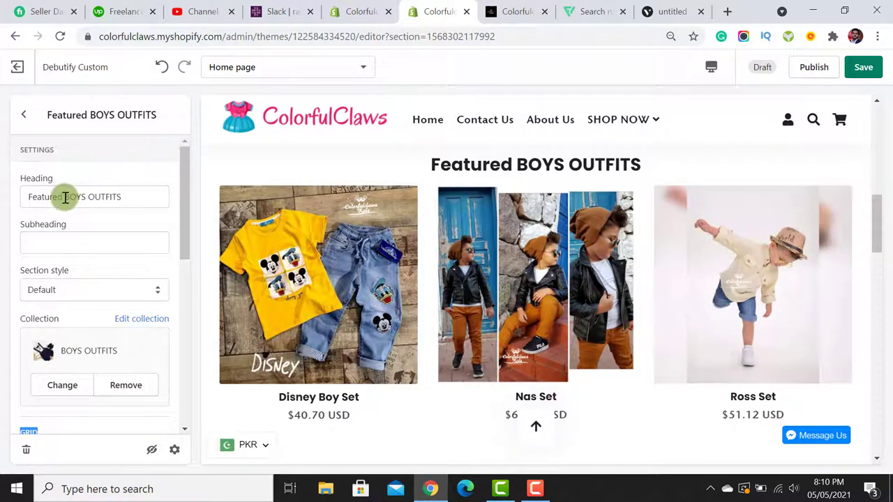
pyautogui.moveTo(66, 196); pyautogui.dragTo(7, 202)
pyautogui.press('BackSpace')
# Show the BOYS OUTFITS section's View all button in Full style, check it in the preview, and leave the section's settings.
pyautogui.scroll(-8, 148, 241)
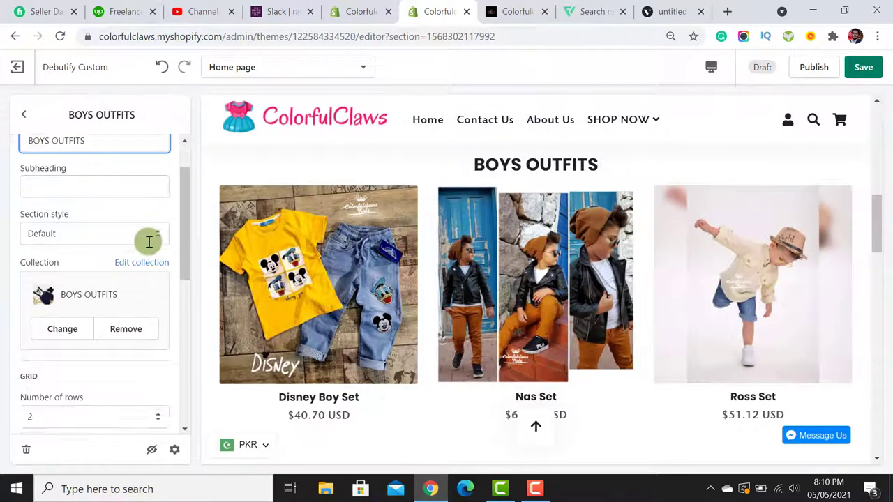
pyautogui.scroll(-2, 148, 241)
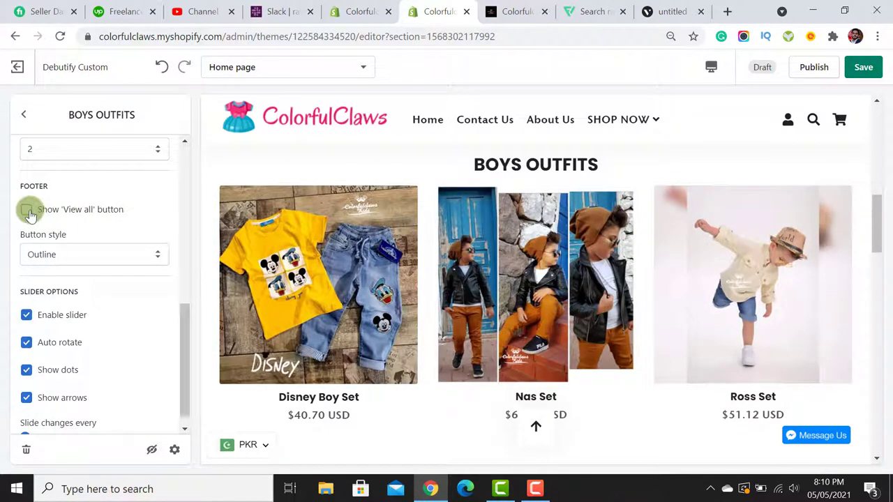
pyautogui.click(94, 255)
pyautogui.click(90, 281)
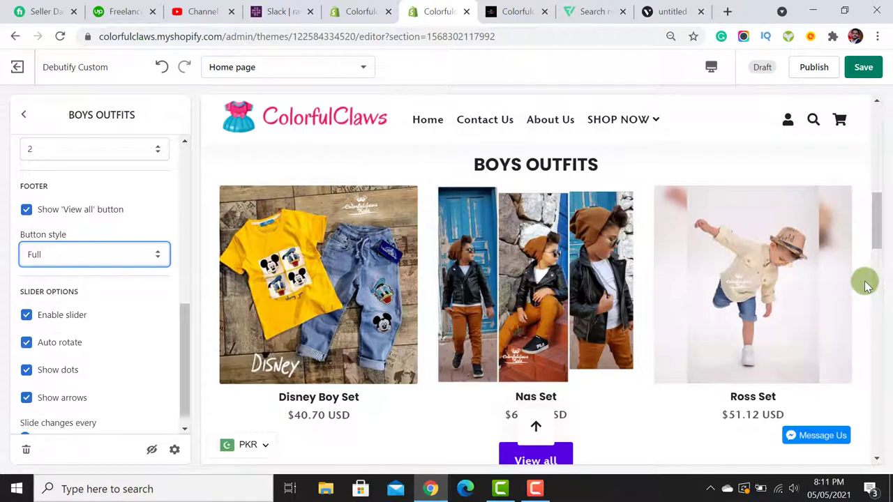
pyautogui.scroll(-2, 865, 286)
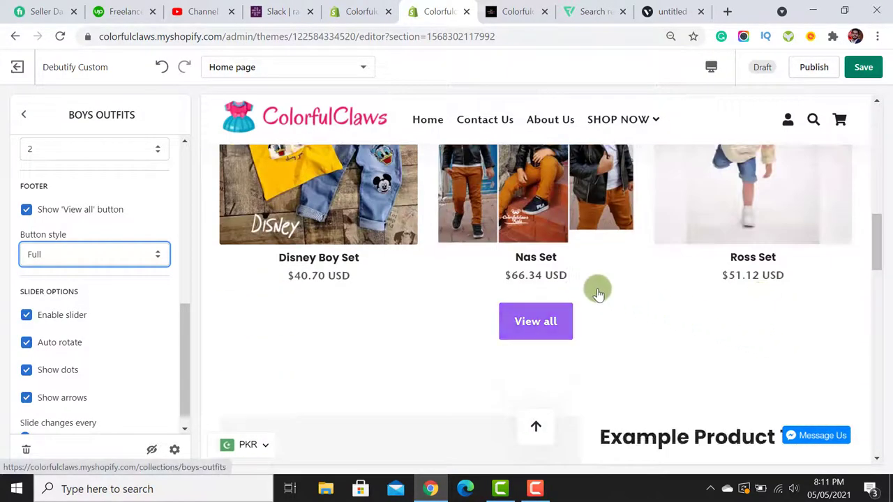
pyautogui.click(24, 119)
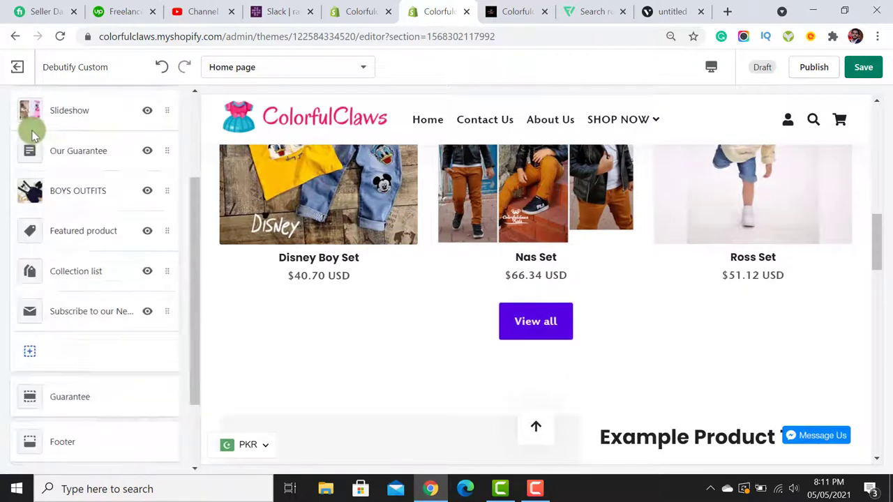
# Open the Featured product section and bring up its product picker.
pyautogui.click(88, 230)
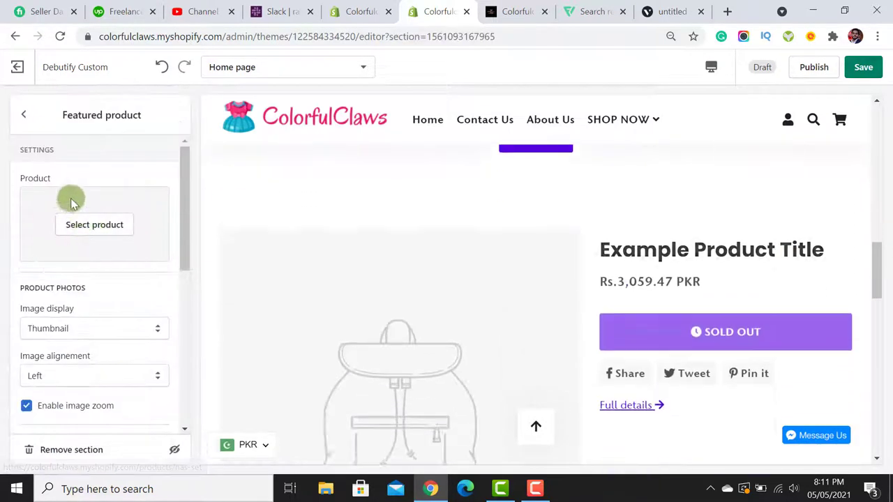
pyautogui.click(24, 114)
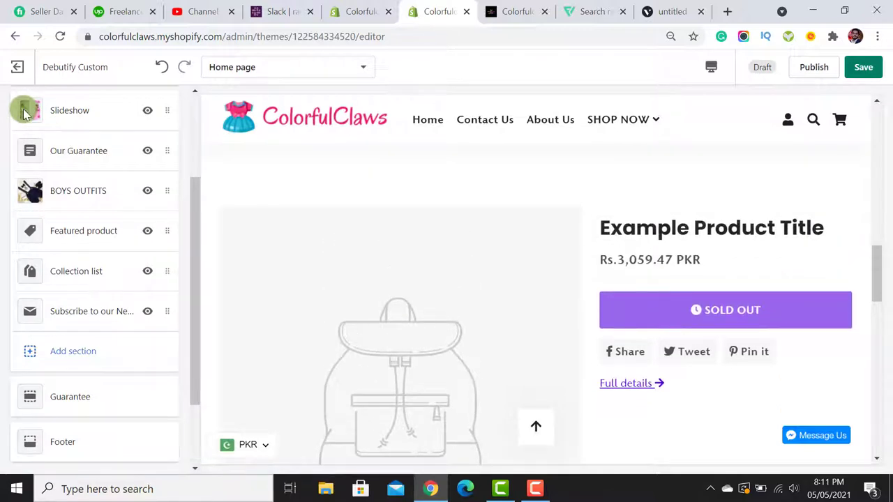
pyautogui.click(66, 237)
pyautogui.click(93, 225)
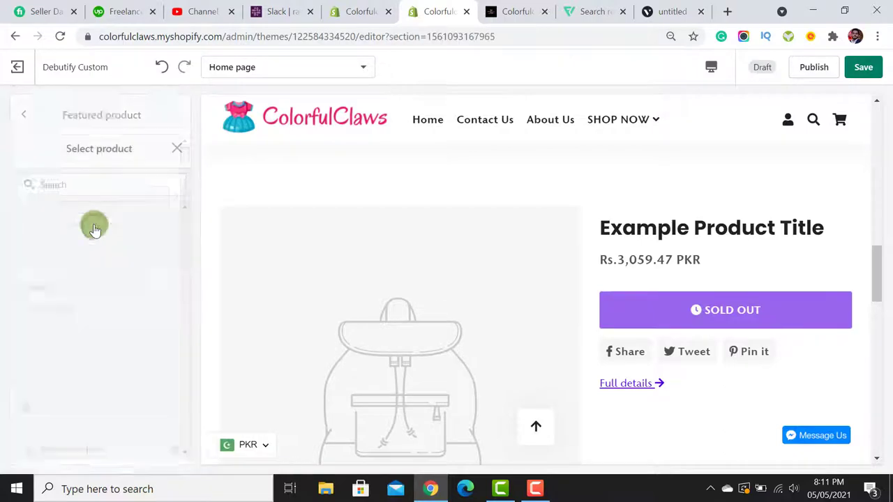
# Copy the featured product's title "2piece Baby Receiving Set" from the live colorfulclaws.com home page and return to the theme editor.
pyautogui.click(516, 11)
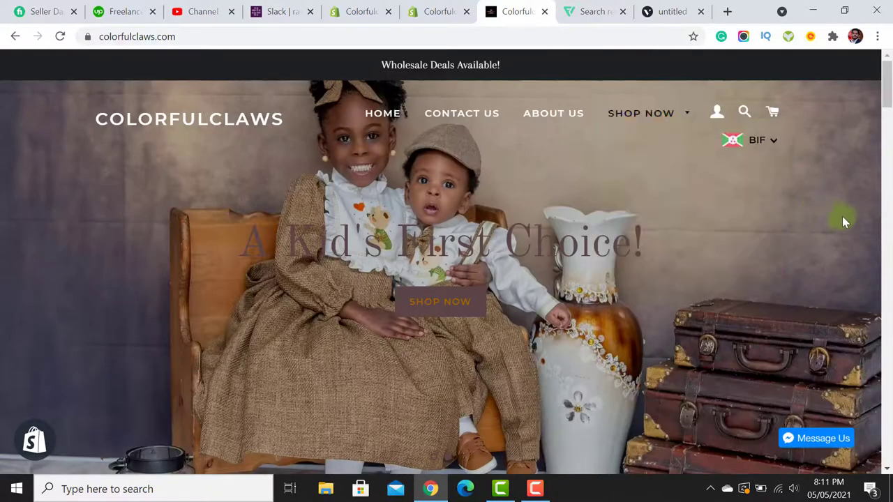
pyautogui.scroll(-10, 842, 216)
pyautogui.scroll(-6, 842, 216)
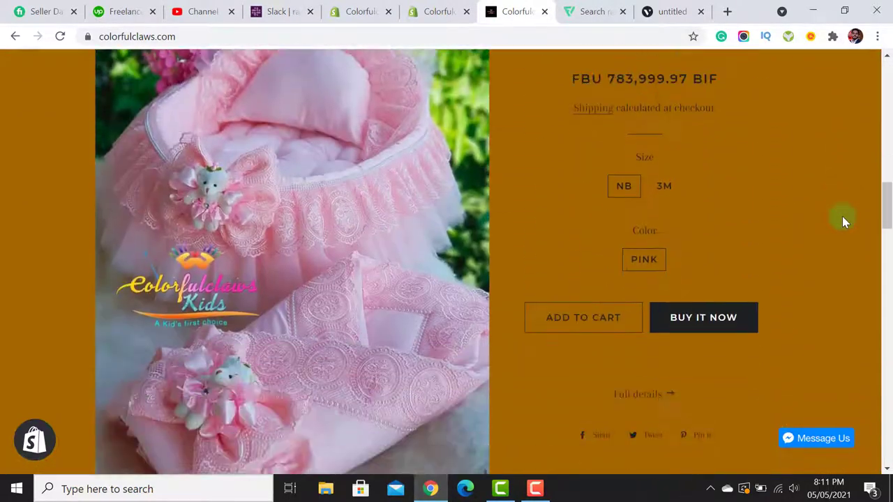
pyautogui.scroll(1, 842, 216)
pyautogui.tripleClick(647, 74)
pyautogui.rightClick(646, 74)
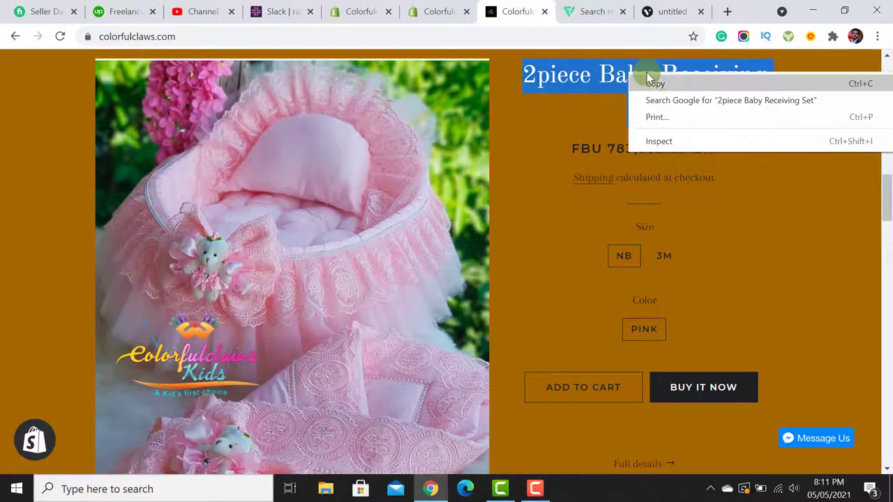
pyautogui.click(681, 83)
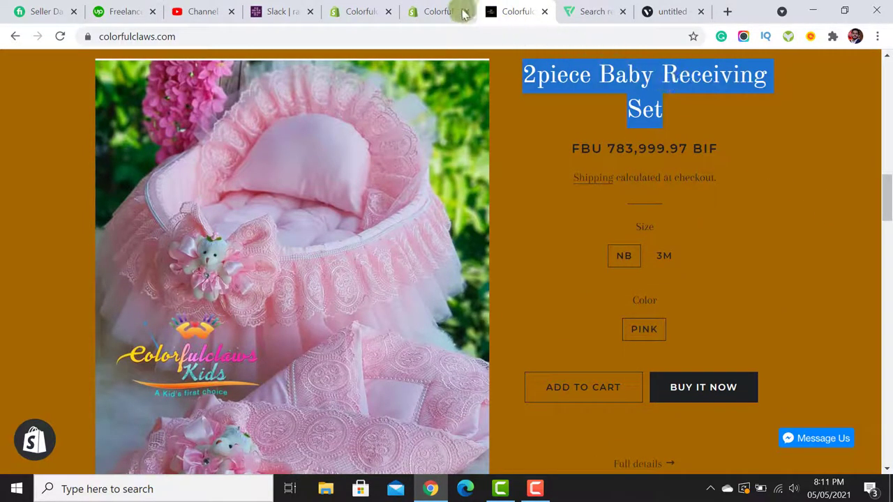
pyautogui.click(436, 8)
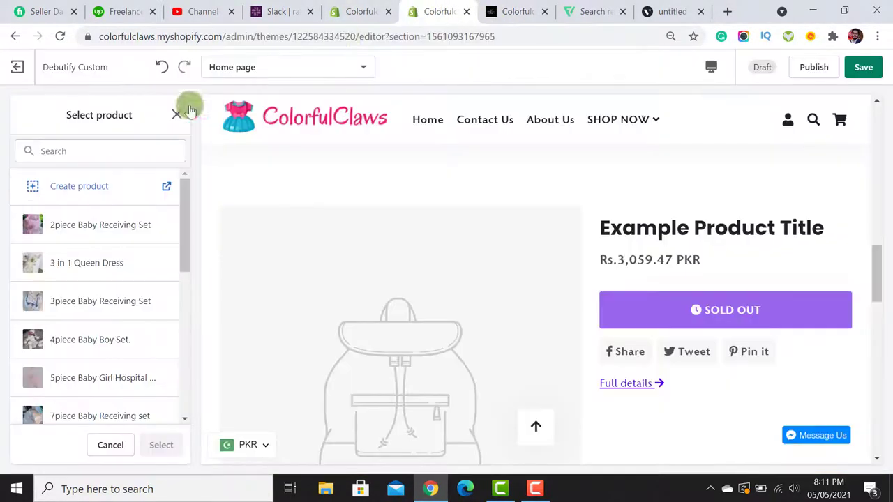
# Choose "2piece Baby Receiving Set" as the featured product and enable the section's quantity picker and dynamic checkout button.
pyautogui.click(100, 223)
pyautogui.click(161, 445)
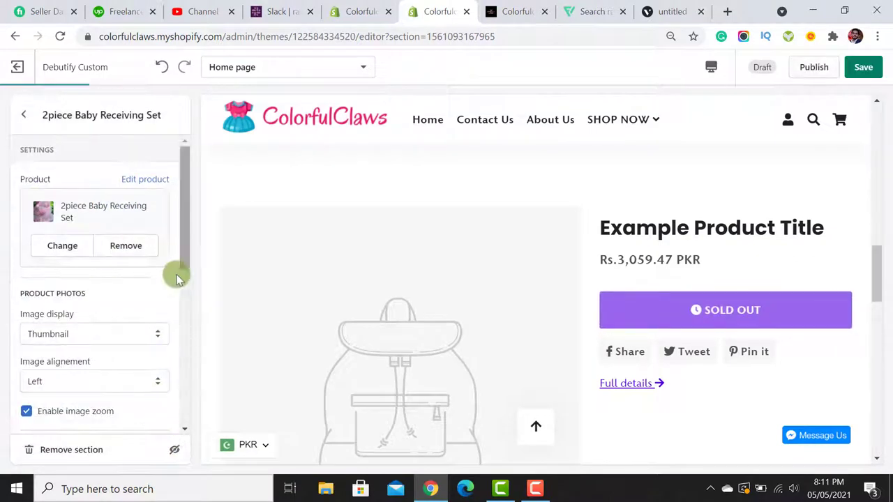
pyautogui.moveTo(183, 208); pyautogui.dragTo(183, 228)
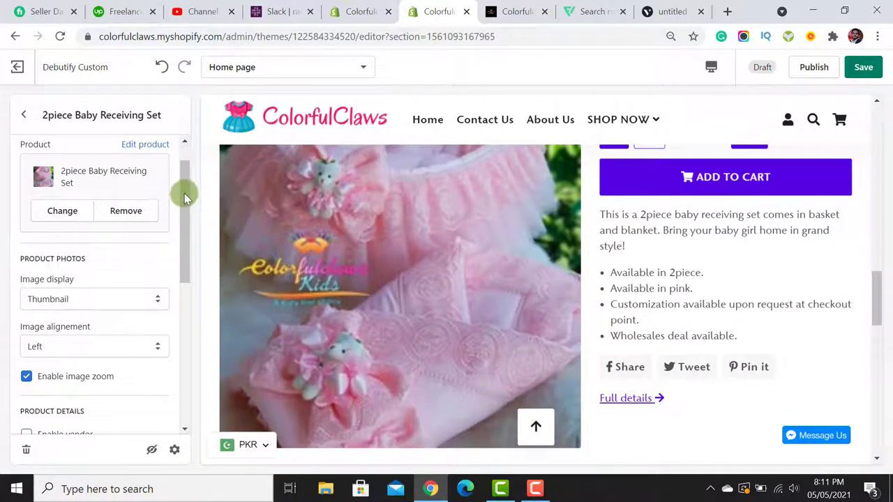
pyautogui.moveTo(184, 193); pyautogui.dragTo(186, 348)
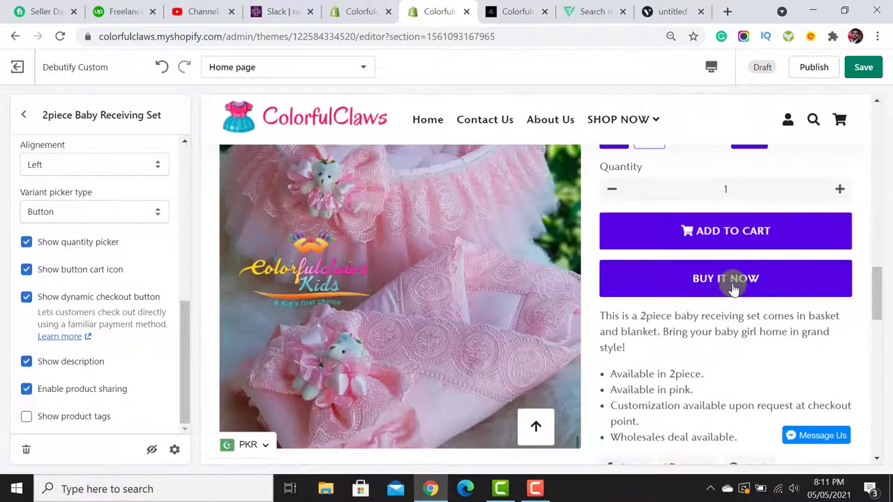
pyautogui.click(732, 286)
pyautogui.scroll(-1, 739, 369)
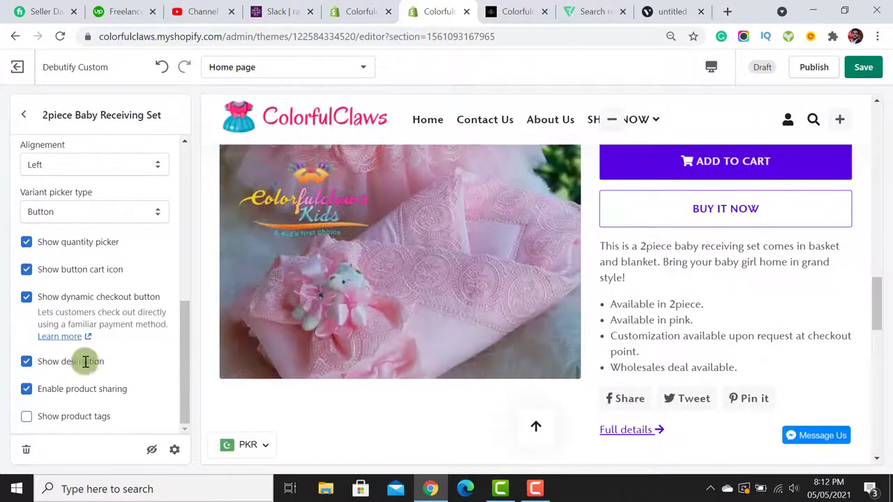
# Disable product sharing for the featured product, keep its description shown, leave the section's settings and review the home page preview.
pyautogui.click(26, 361)
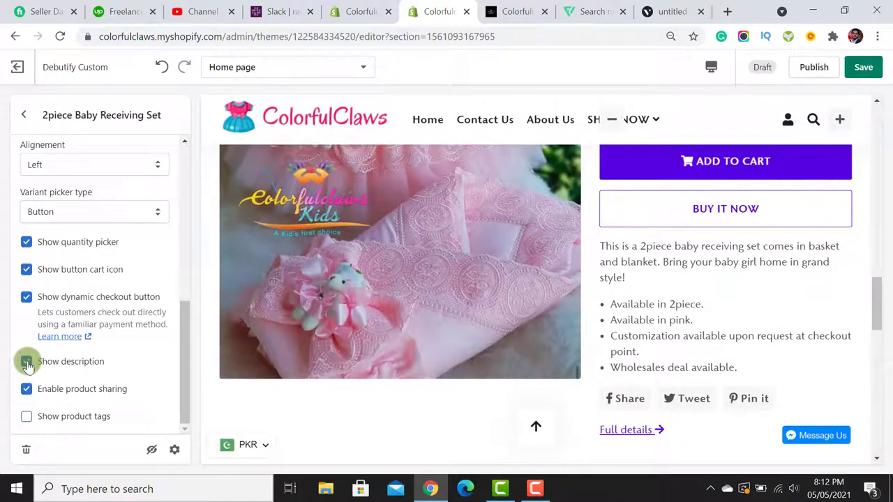
pyautogui.click(26, 361)
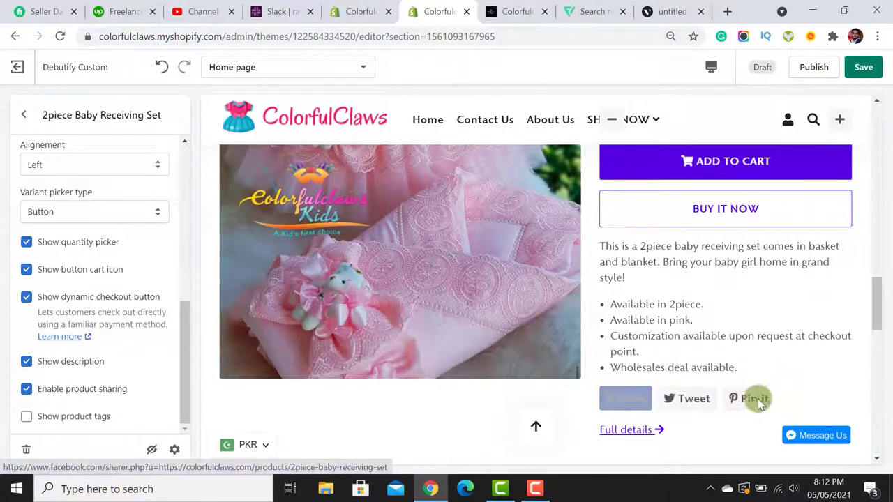
pyautogui.click(26, 389)
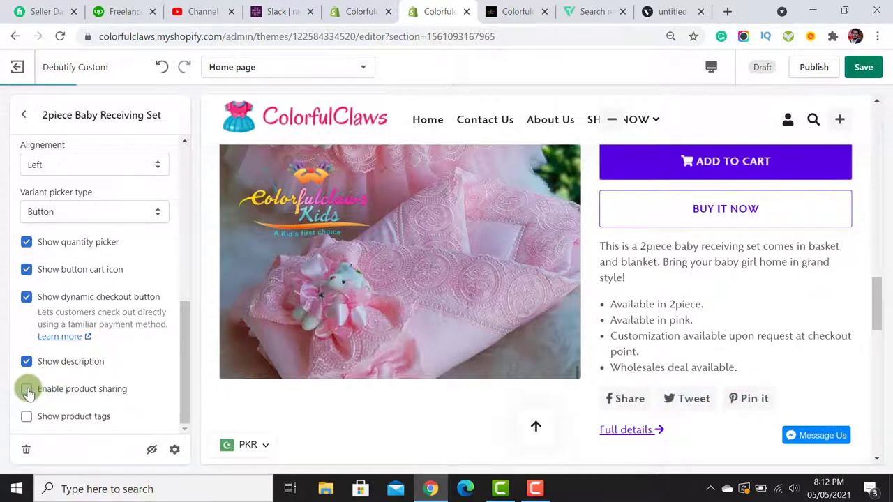
pyautogui.click(25, 113)
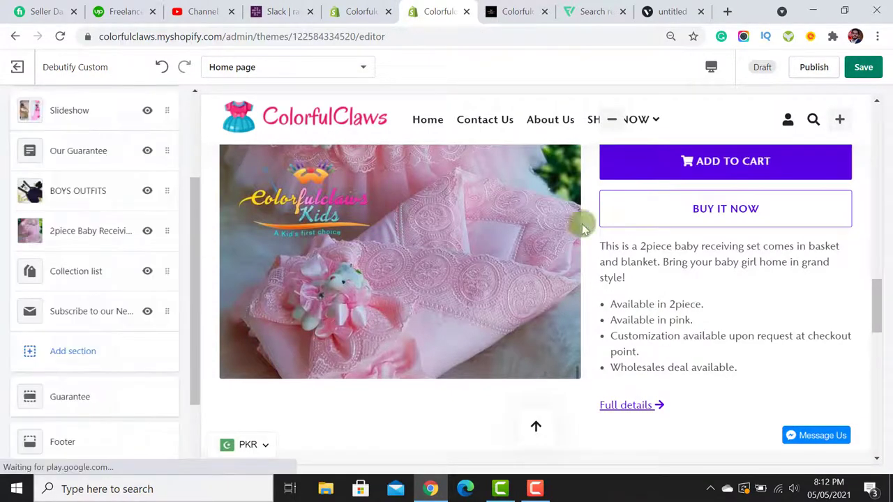
pyautogui.scroll(4, 787, 265)
pyautogui.scroll(10, 787, 266)
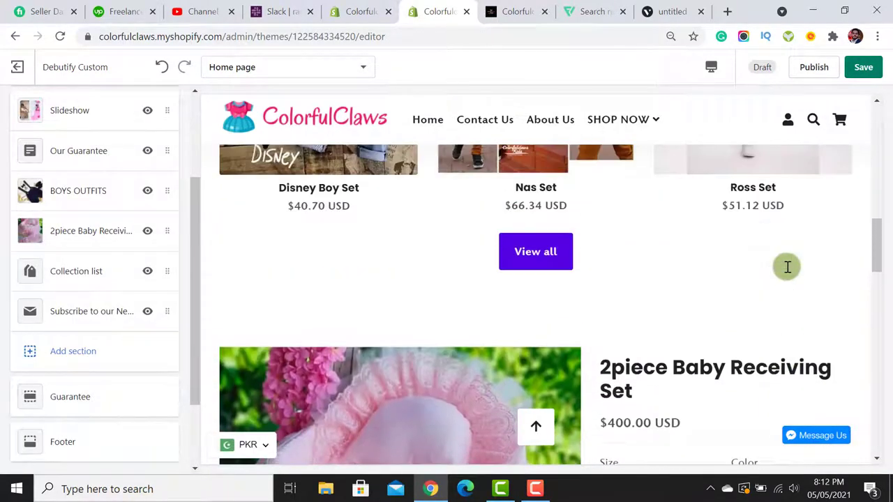
pyautogui.scroll(-5, 786, 266)
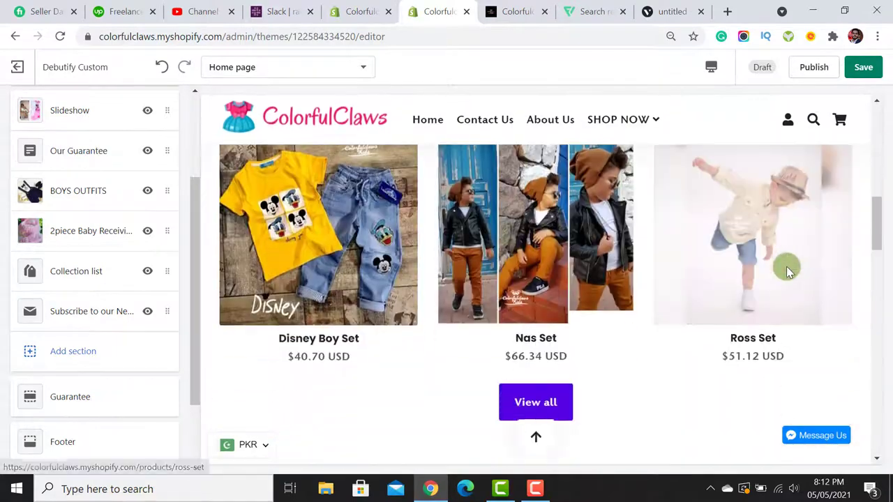
pyautogui.scroll(-7, 717, 415)
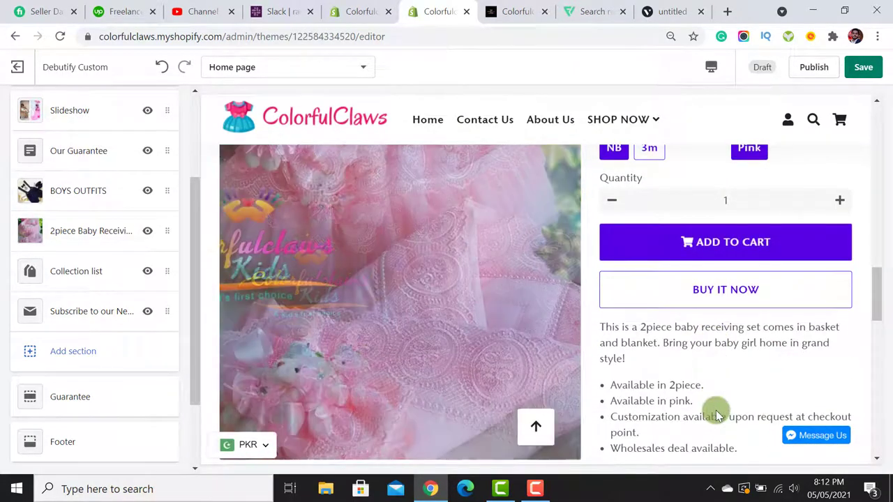
# Replace the featured product with "3piece Baby Receiving Set" after trying "4piece Baby Boy Set.", and leave the section's settings.
pyautogui.click(86, 232)
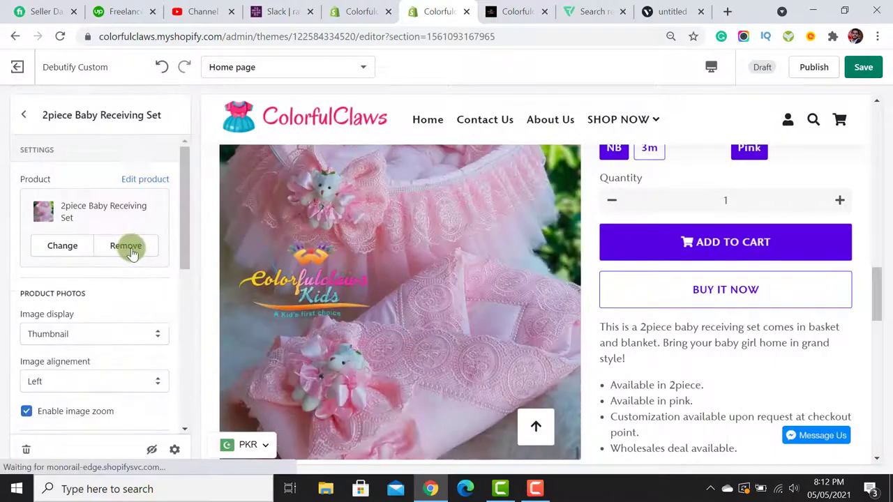
pyautogui.click(125, 244)
pyautogui.click(91, 228)
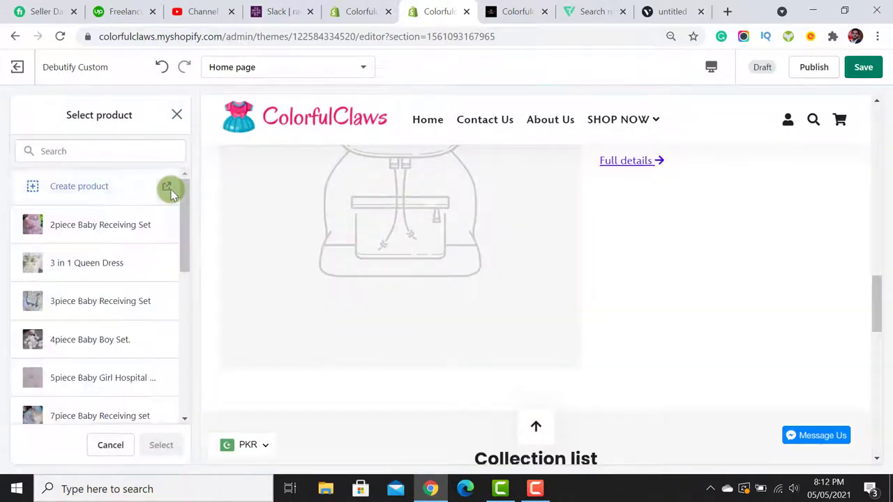
pyautogui.moveTo(181, 211); pyautogui.dragTo(185, 251)
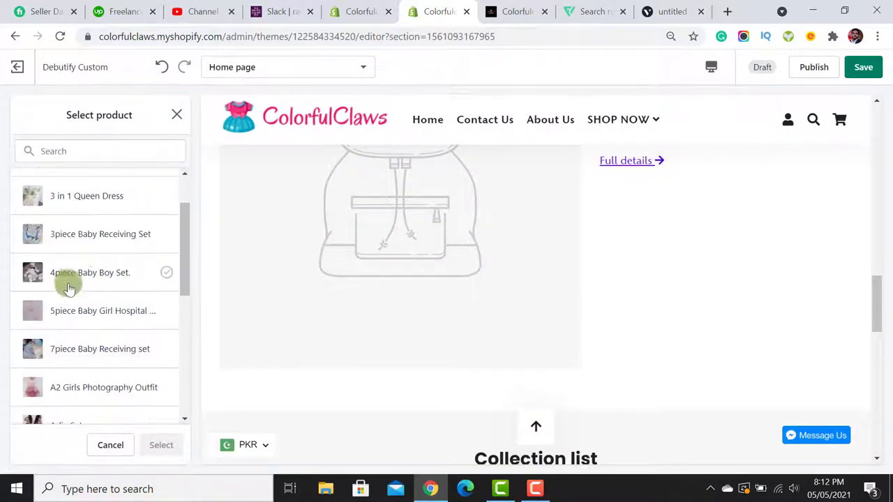
pyautogui.click(68, 279)
pyautogui.click(169, 449)
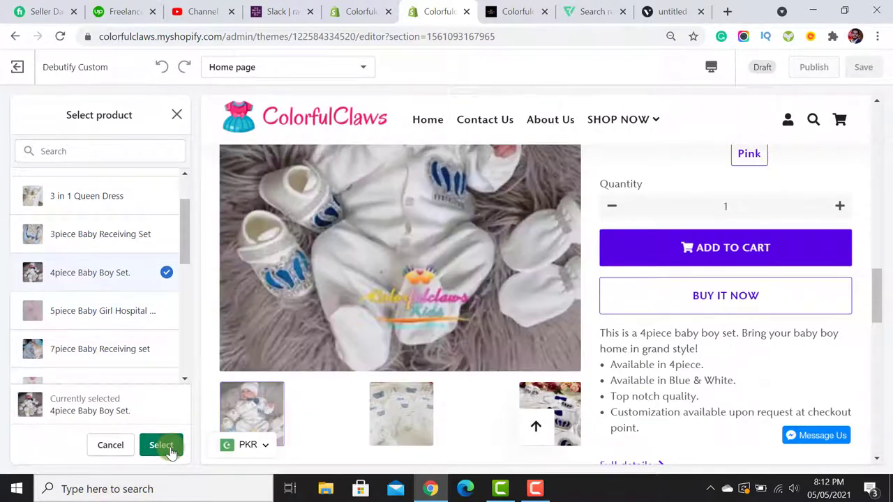
pyautogui.click(83, 235)
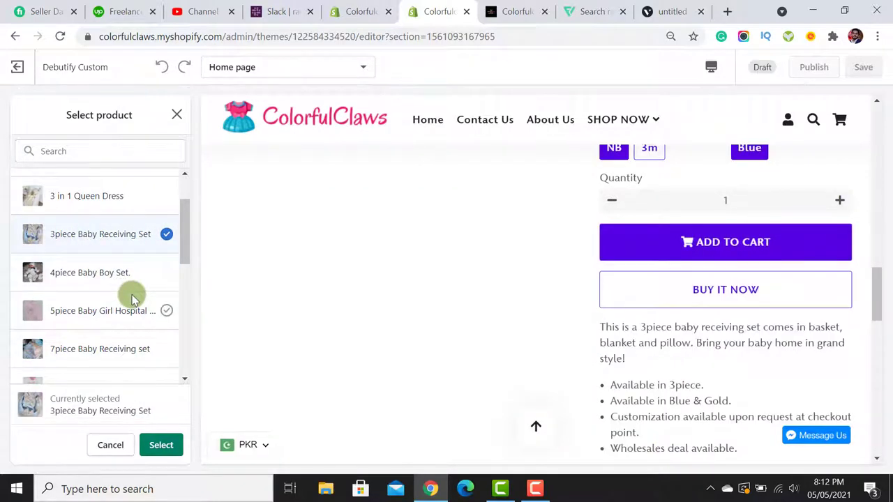
pyautogui.moveTo(185, 209); pyautogui.dragTo(185, 183)
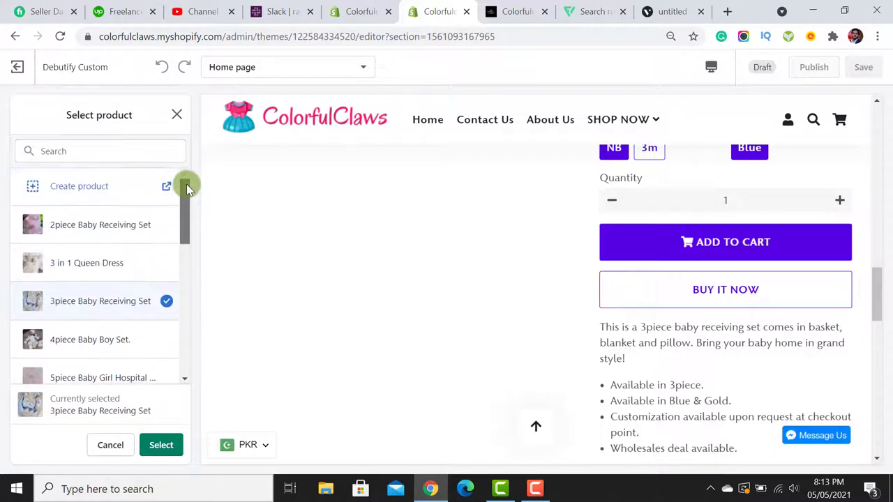
pyautogui.click(166, 441)
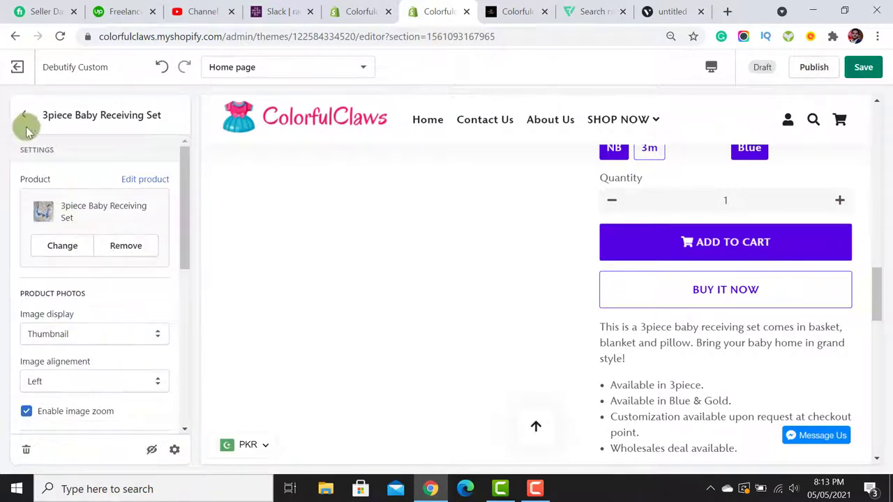
pyautogui.click(25, 115)
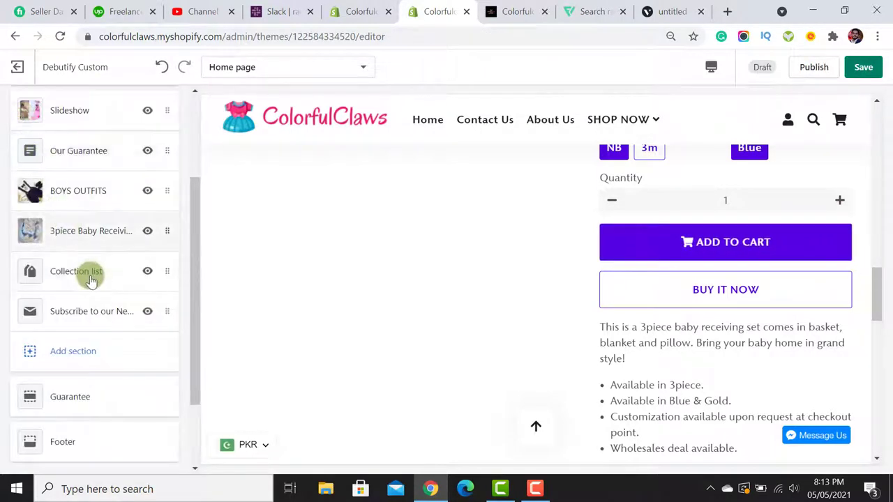
# Compare the Collection list section in the preview with the one on the live colorfulclaws.com home page, and return to the theme editor.
pyautogui.click(91, 277)
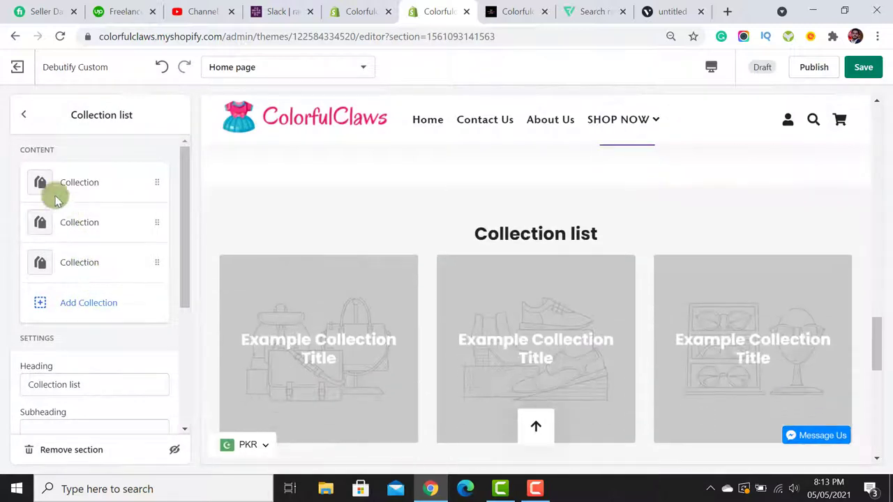
pyautogui.click(21, 117)
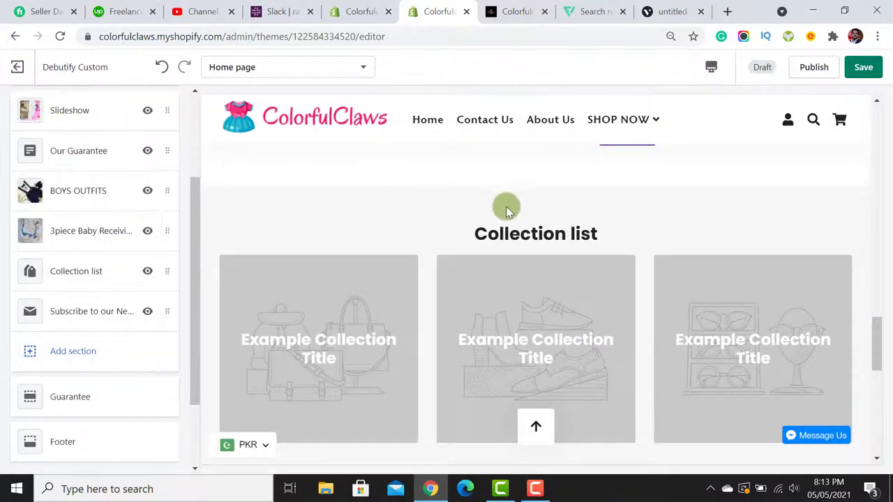
pyautogui.moveTo(614, 232); pyautogui.dragTo(484, 233)
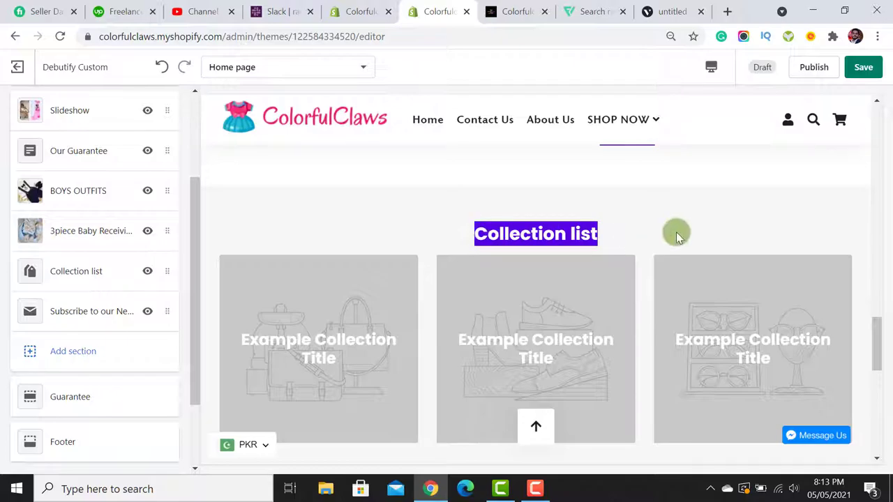
pyautogui.scroll(-3, 677, 238)
pyautogui.scroll(2, 677, 233)
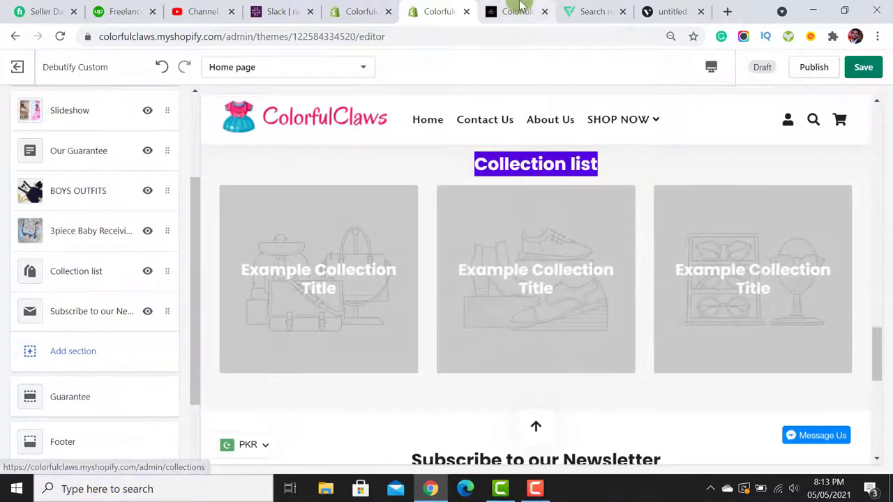
pyautogui.click(516, 11)
pyautogui.moveTo(887, 202); pyautogui.dragTo(886, 159)
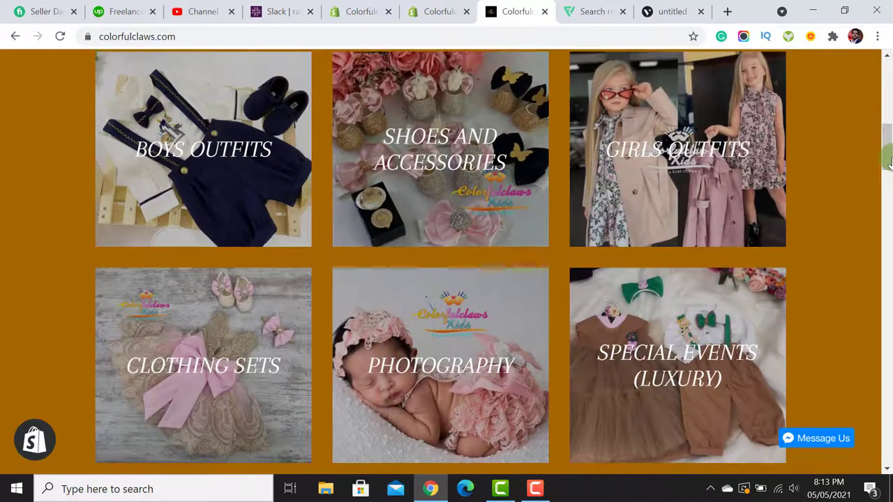
pyautogui.scroll(2, 790, 129)
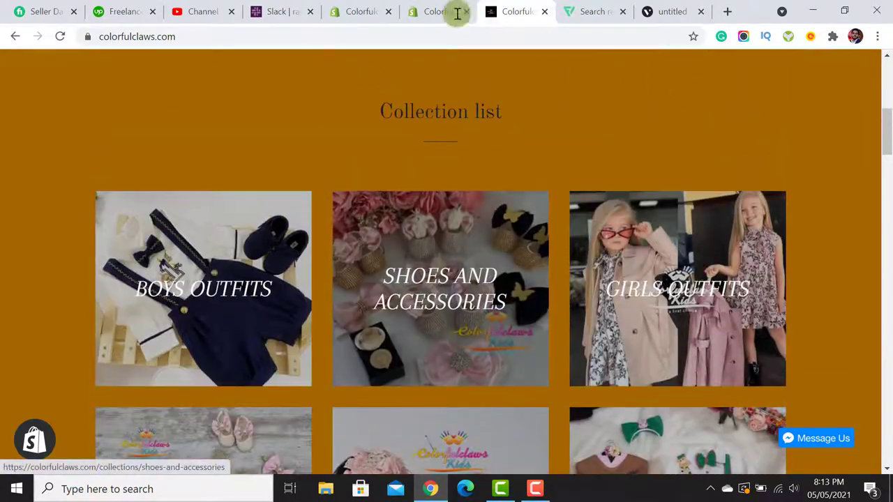
pyautogui.click(433, 12)
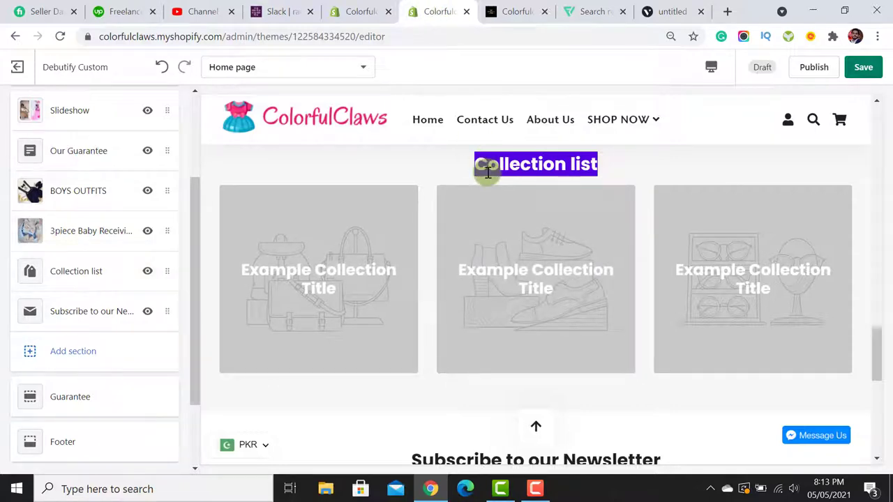
# Assign the BOYS OUTFITS collection to the first block of the Collection list section.
pyautogui.click(62, 272)
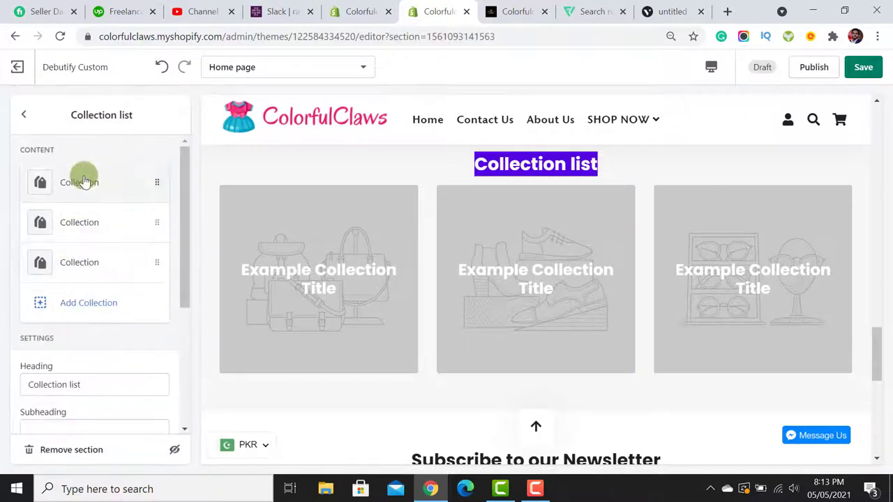
pyautogui.click(80, 182)
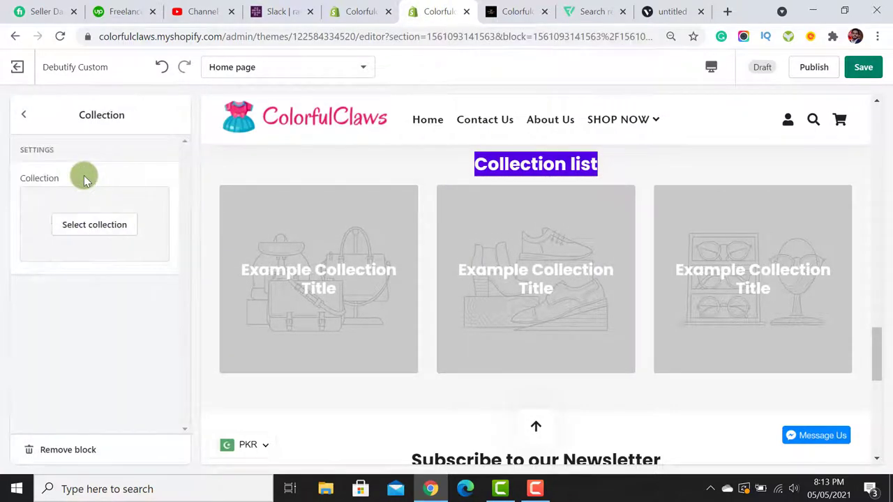
pyautogui.click(96, 226)
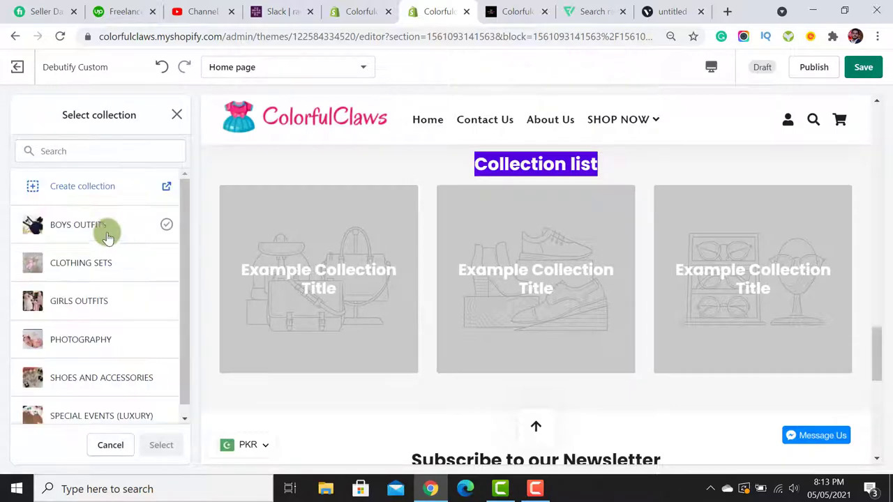
pyautogui.click(105, 227)
pyautogui.click(161, 445)
pyautogui.click(25, 116)
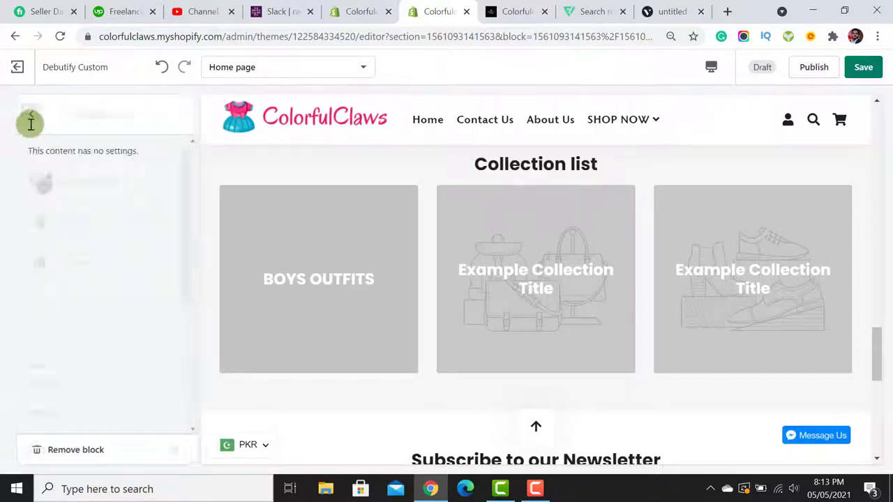
# Assign the CLOTHING SETS collection to the second block of the Collection list section.
pyautogui.click(94, 223)
pyautogui.click(94, 226)
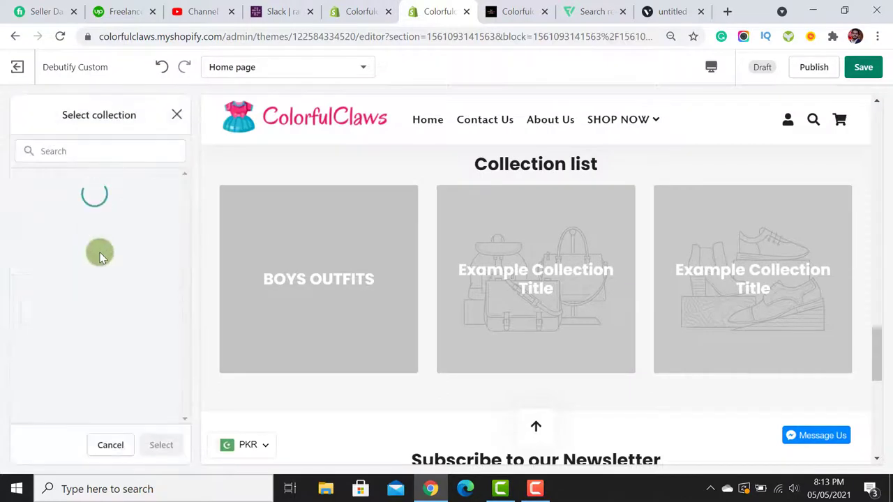
pyautogui.click(76, 270)
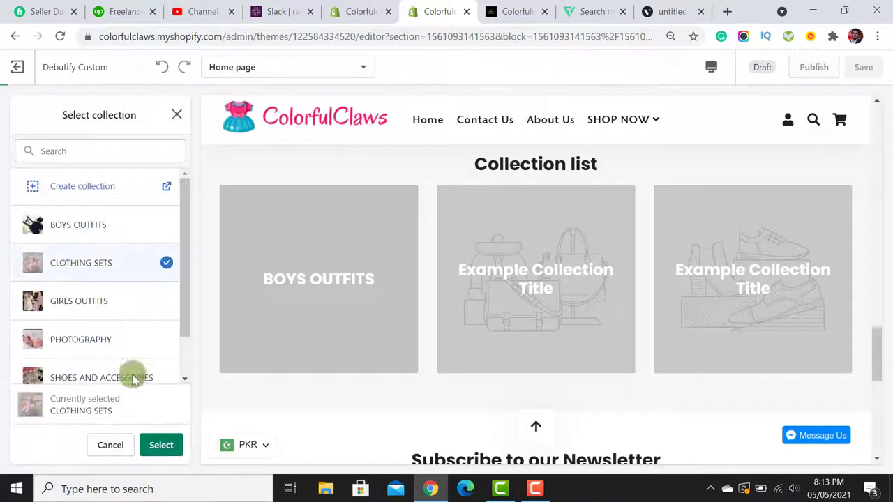
pyautogui.click(161, 445)
pyautogui.click(26, 118)
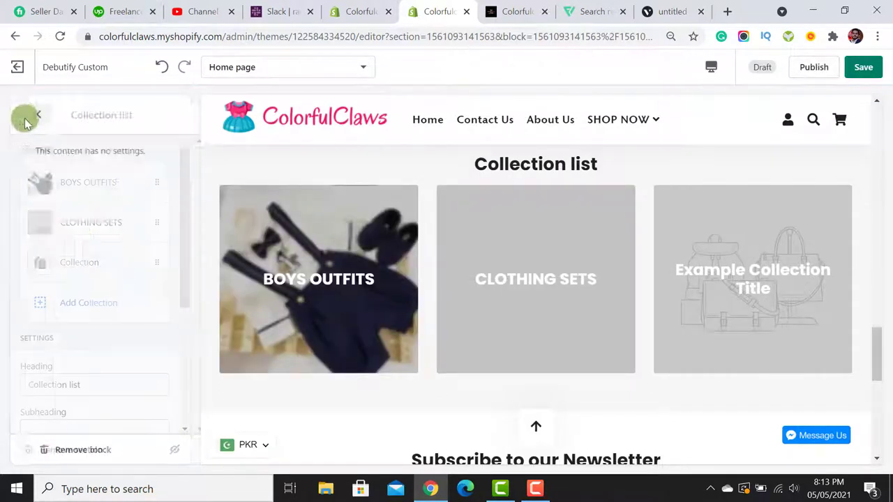
# Assign the GIRLS OUTFITS collection to the third block of the Collection list section.
pyautogui.click(82, 261)
pyautogui.click(95, 224)
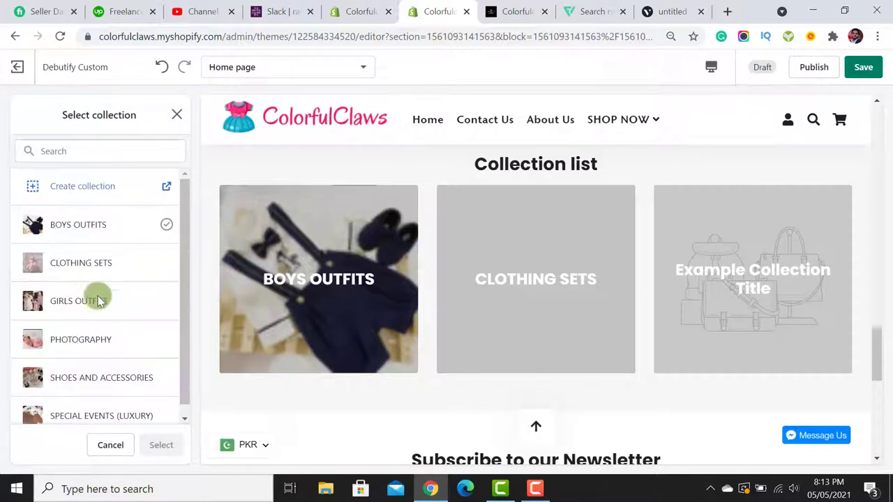
pyautogui.scroll(-1, 98, 308)
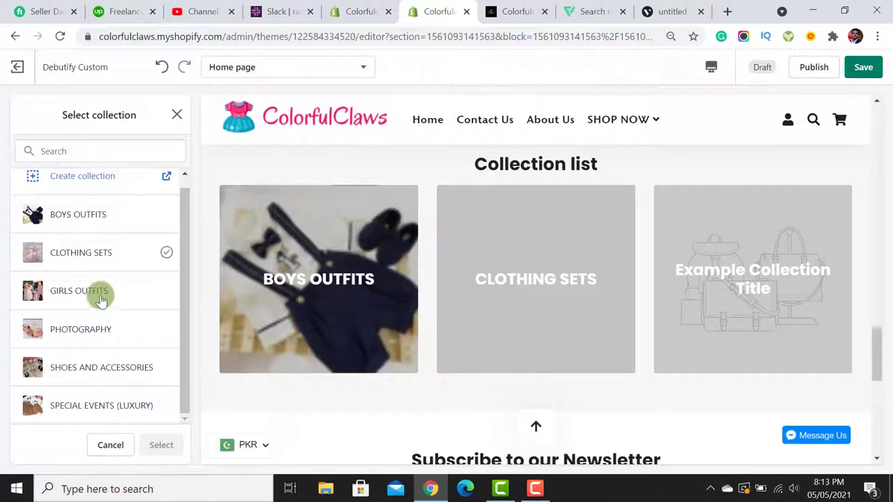
pyautogui.click(101, 295)
pyautogui.click(161, 445)
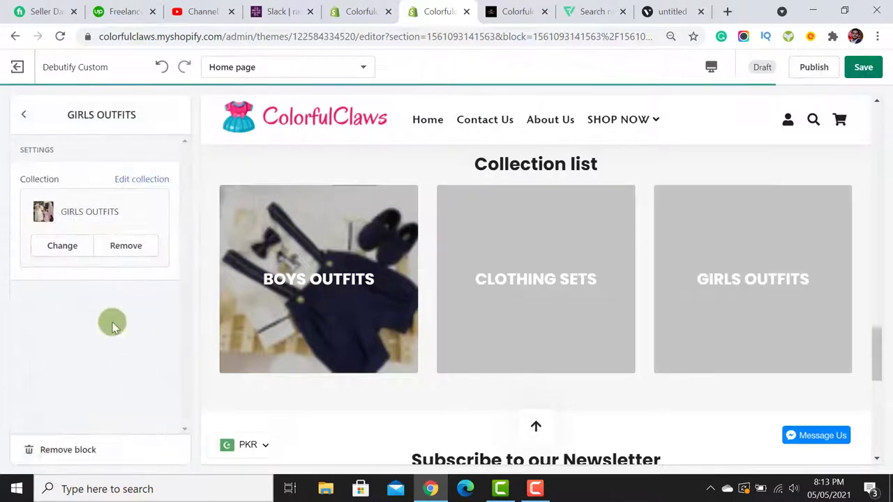
pyautogui.click(24, 120)
# Add a fourth block to the Collection list section and assign the PHOTOGRAPHY collection to it.
pyautogui.click(90, 303)
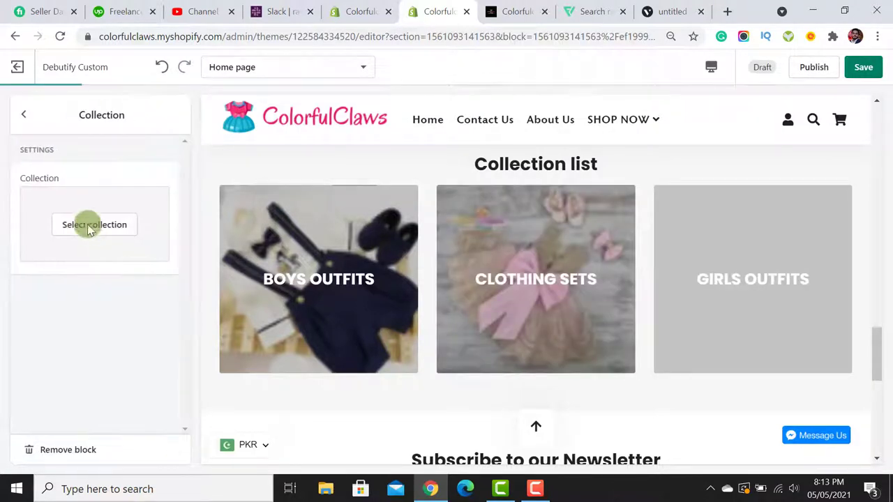
pyautogui.click(89, 225)
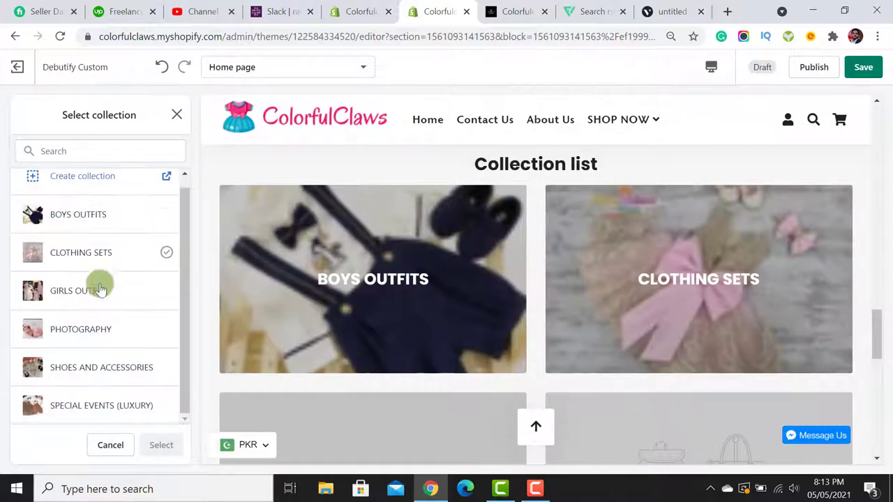
pyautogui.click(108, 328)
pyautogui.click(157, 443)
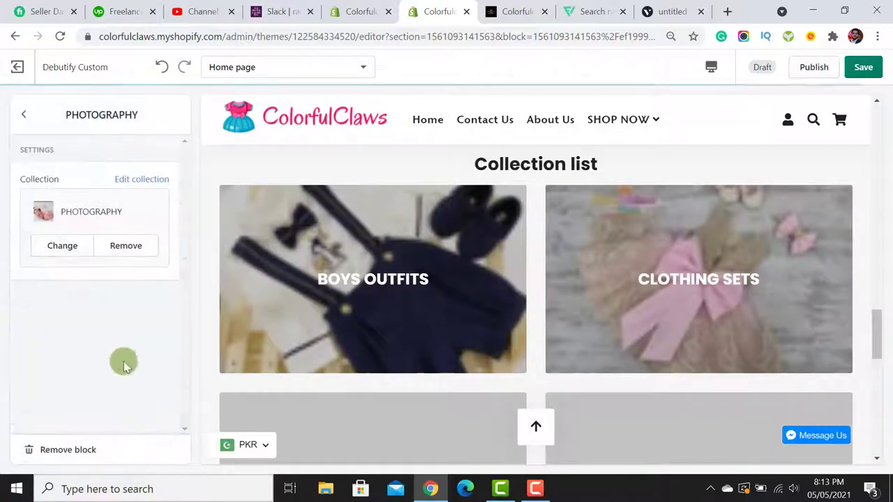
pyautogui.click(17, 112)
# Add a fifth block to the Collection list section and assign the SHOES AND ACCESSORIES collection to it.
pyautogui.click(95, 334)
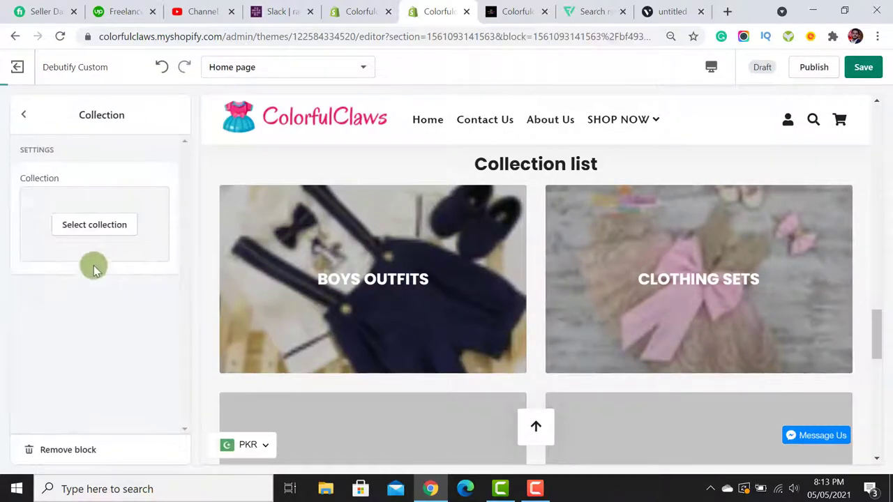
pyautogui.click(92, 230)
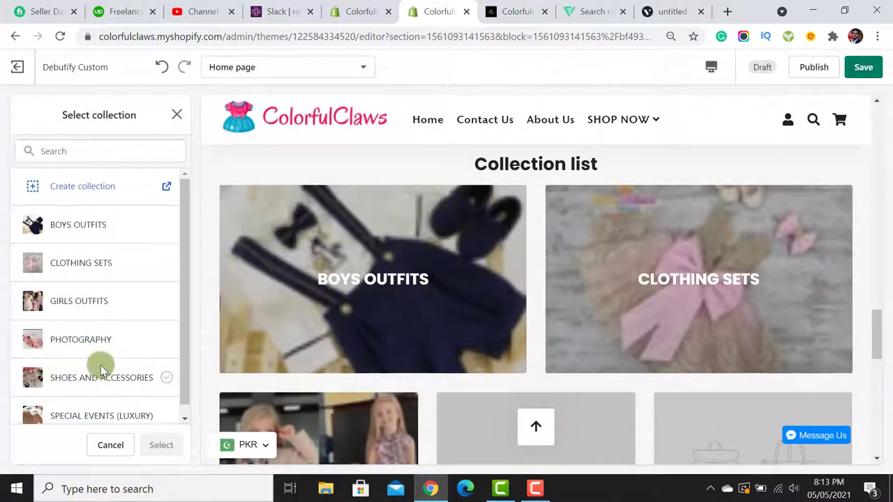
pyautogui.click(101, 370)
pyautogui.click(159, 443)
pyautogui.click(23, 118)
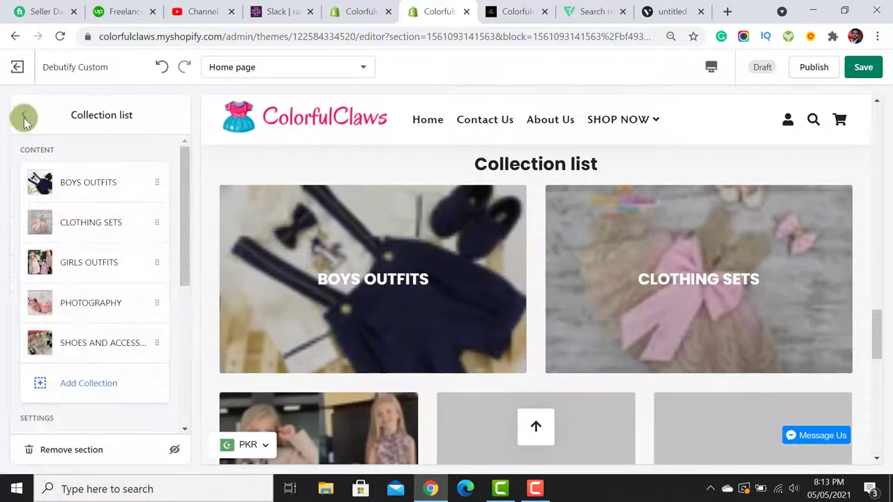
# Add a sixth block to the Collection list section and assign the SPECIAL EVENTS (LUXURY) collection to it.
pyautogui.scroll(-2, 65, 192)
pyautogui.click(88, 237)
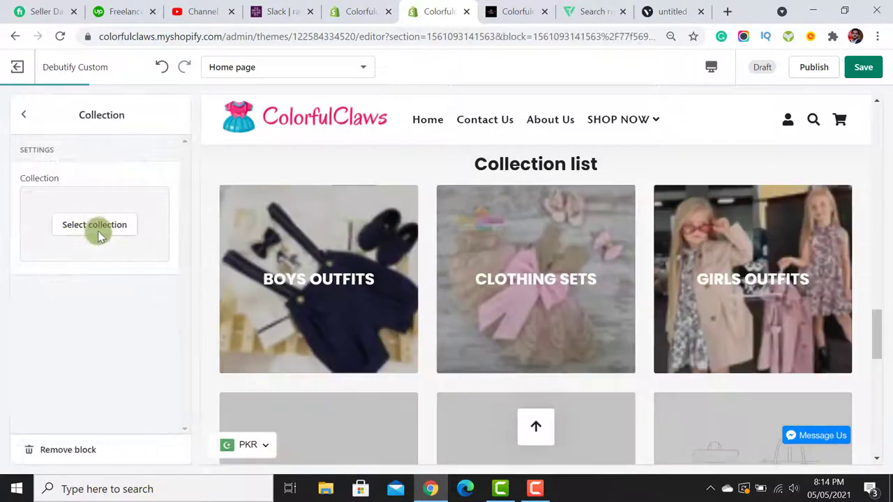
pyautogui.click(98, 231)
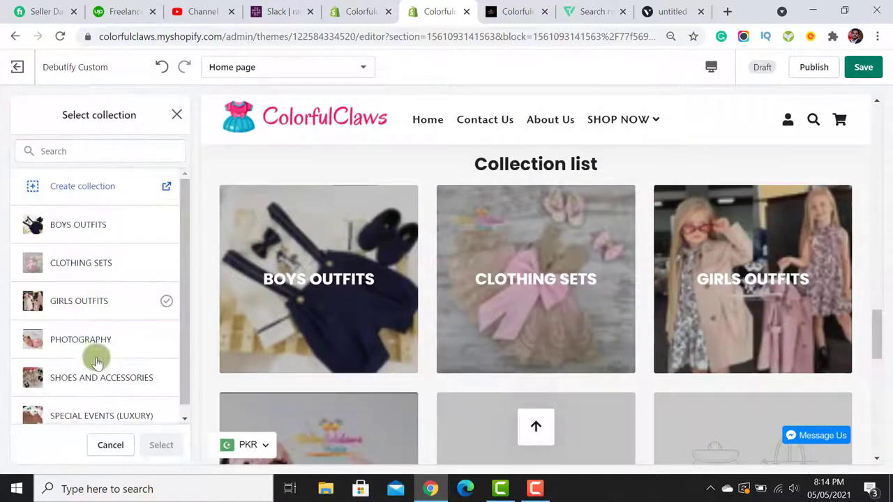
pyautogui.click(96, 416)
pyautogui.scroll(-1, 183, 318)
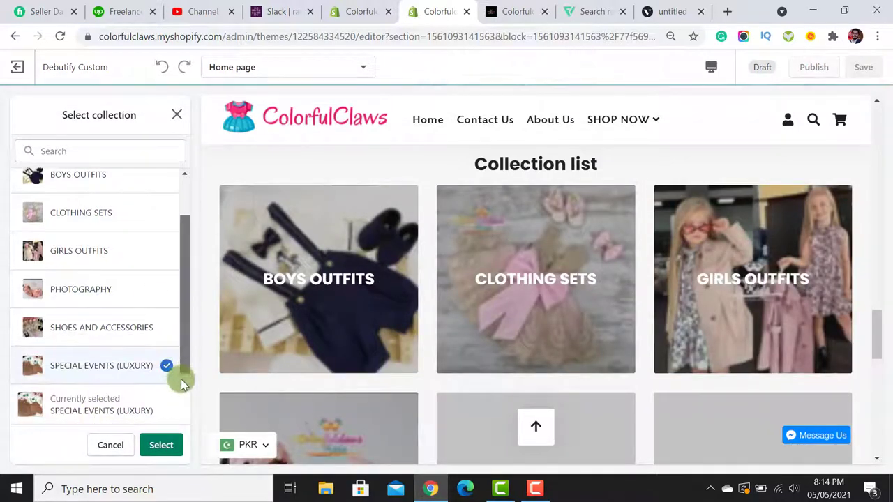
pyautogui.click(161, 444)
pyautogui.click(20, 113)
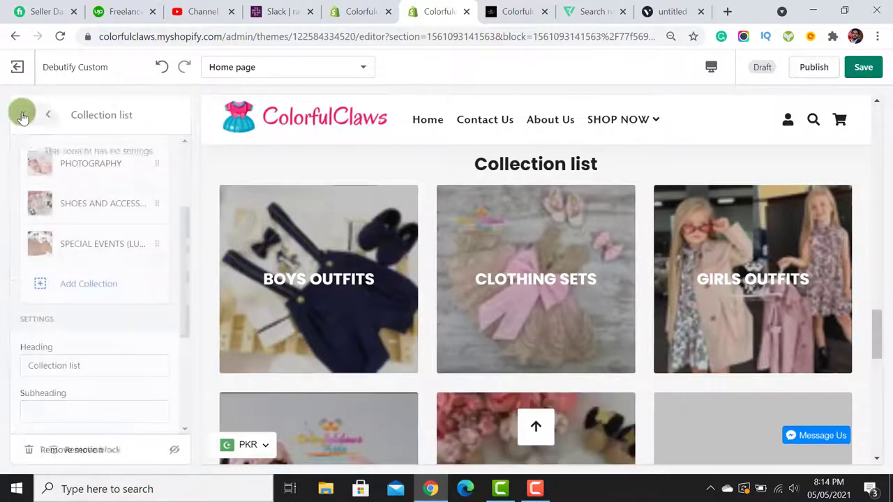
# Examine the Collection list and Subscribe to our Newsletter sections in the preview along with their settings.
pyautogui.moveTo(877, 314); pyautogui.dragTo(865, 344)
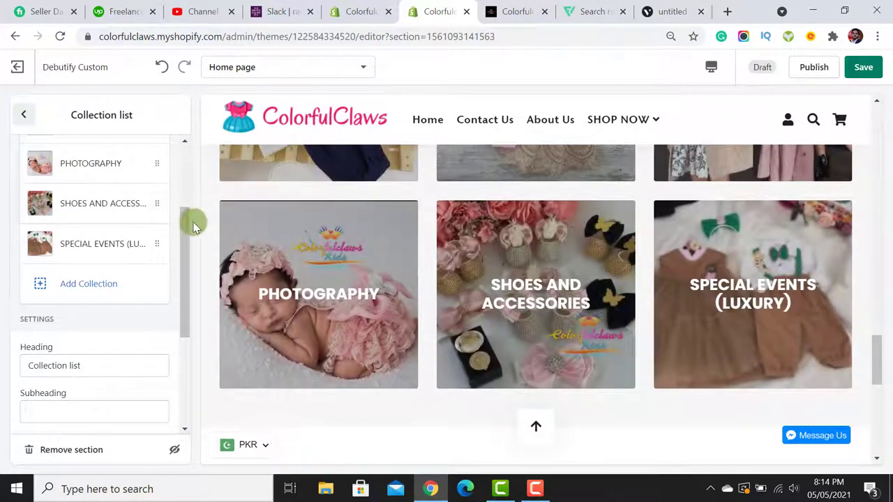
pyautogui.scroll(-1, 182, 278)
pyautogui.moveTo(183, 278); pyautogui.dragTo(183, 368)
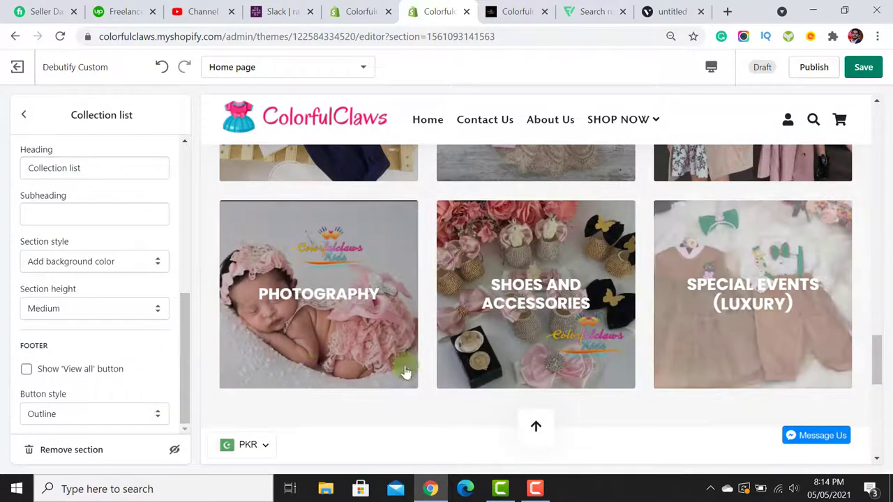
pyautogui.moveTo(878, 362); pyautogui.dragTo(888, 411)
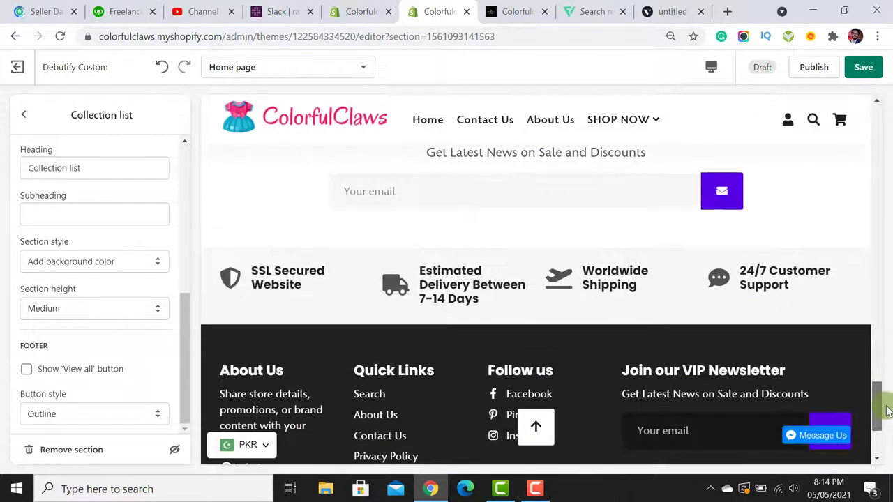
pyautogui.click(26, 115)
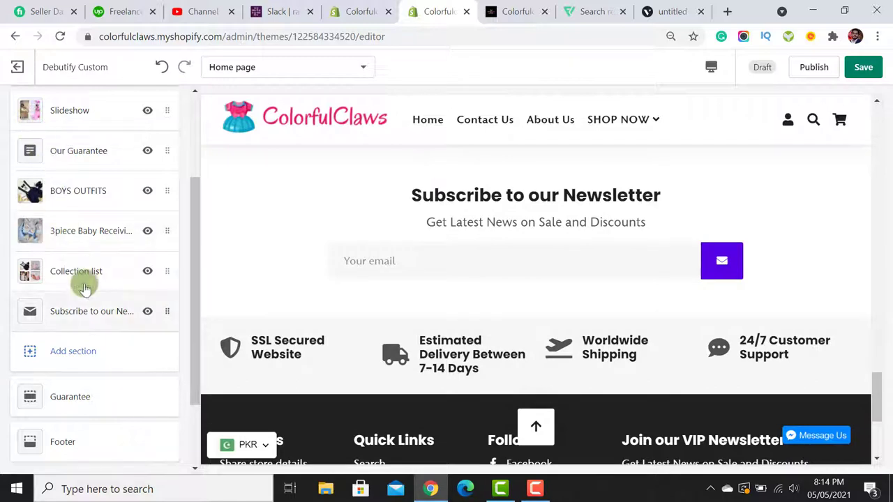
pyautogui.click(93, 311)
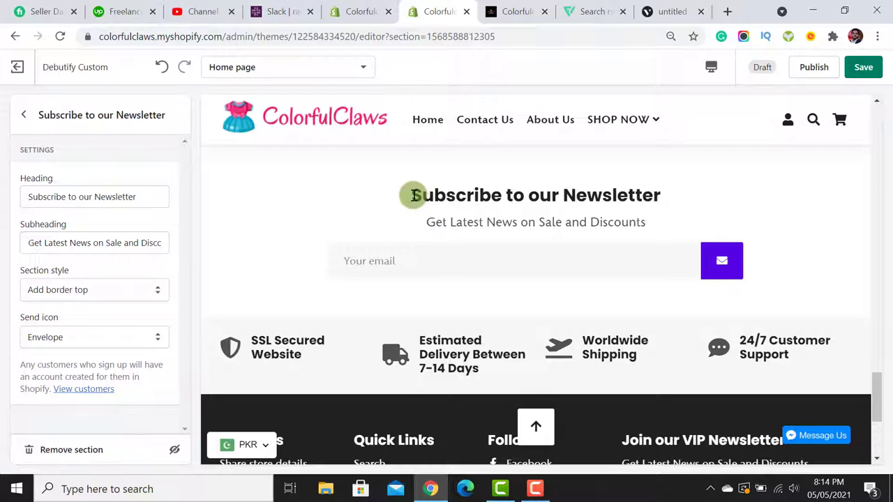
pyautogui.click(418, 259)
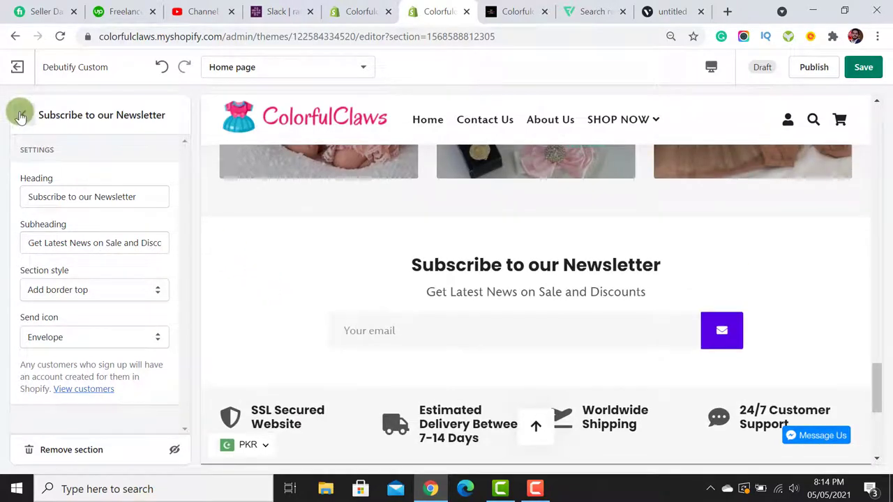
pyautogui.click(21, 115)
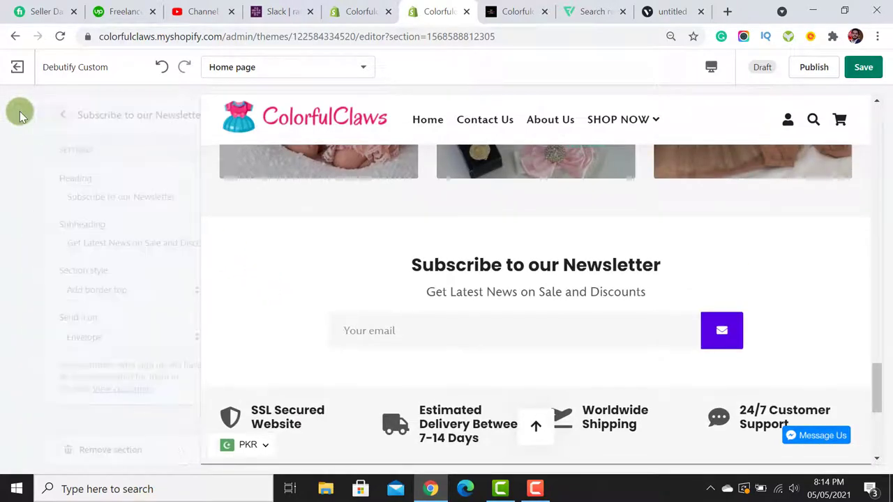
# In the Guarantee section, change the heading of the Worldwide Shipping block to "Fast Shipping".
pyautogui.moveTo(193, 295); pyautogui.dragTo(196, 351)
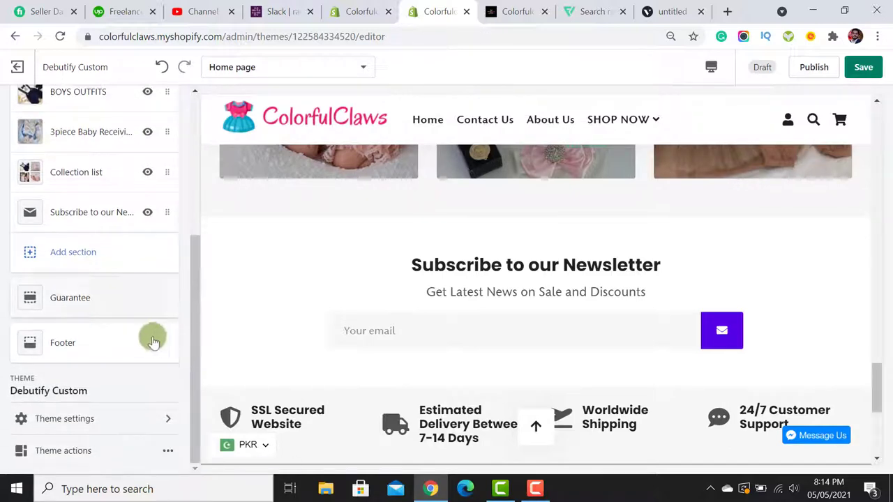
pyautogui.click(70, 297)
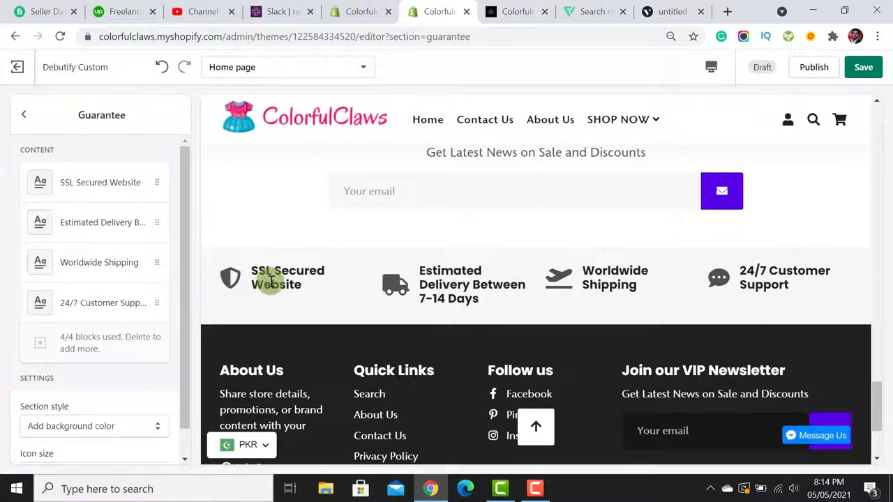
pyautogui.moveTo(253, 270); pyautogui.dragTo(327, 270)
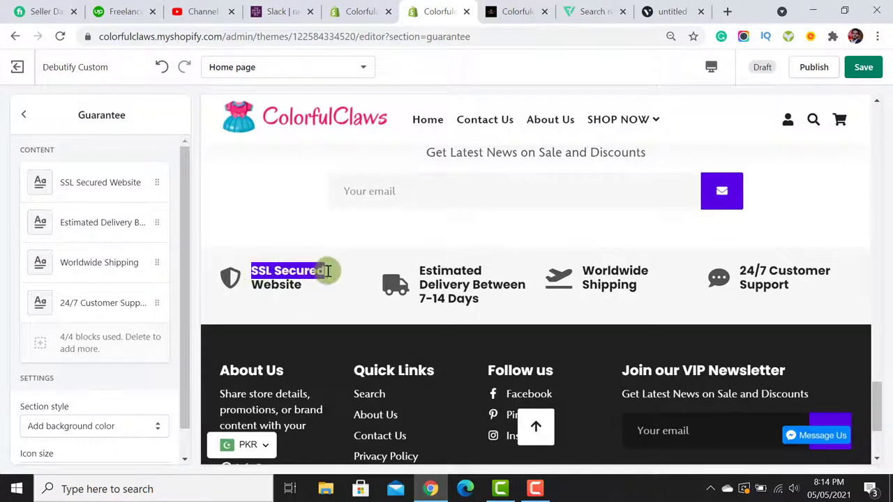
pyautogui.doubleClick(257, 286)
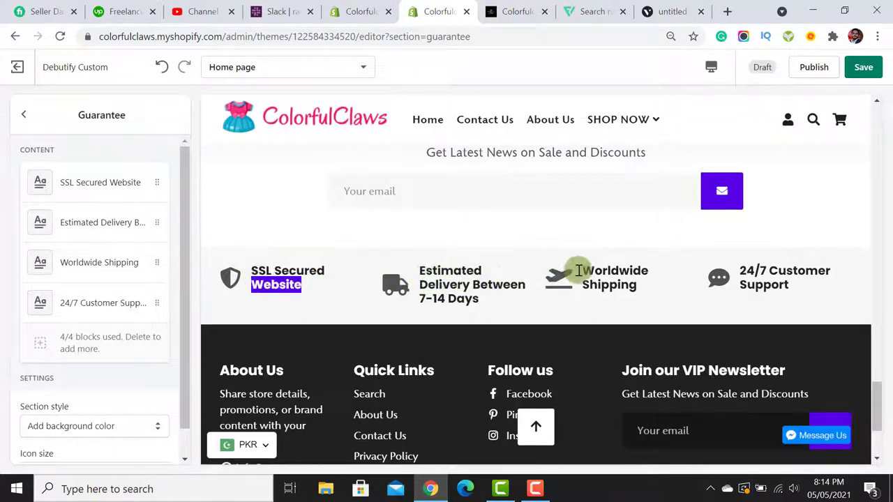
pyautogui.moveTo(581, 270); pyautogui.dragTo(659, 275)
pyautogui.moveTo(421, 270); pyautogui.dragTo(480, 304)
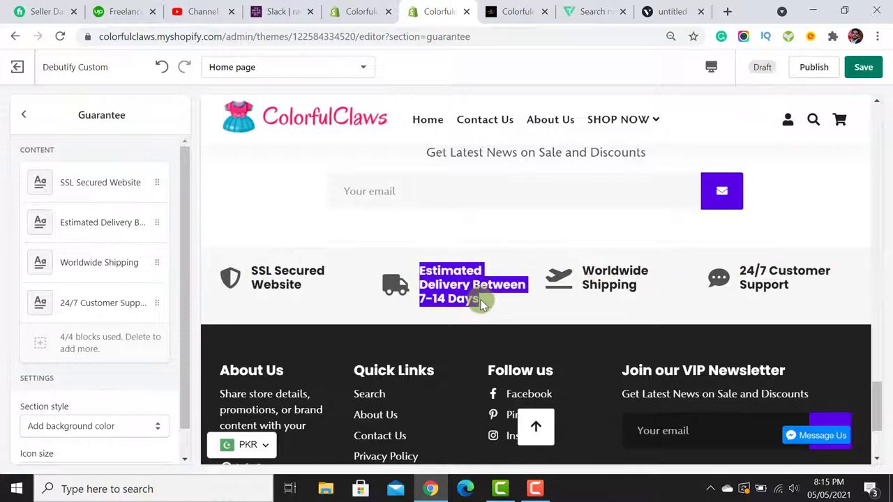
pyautogui.click(95, 272)
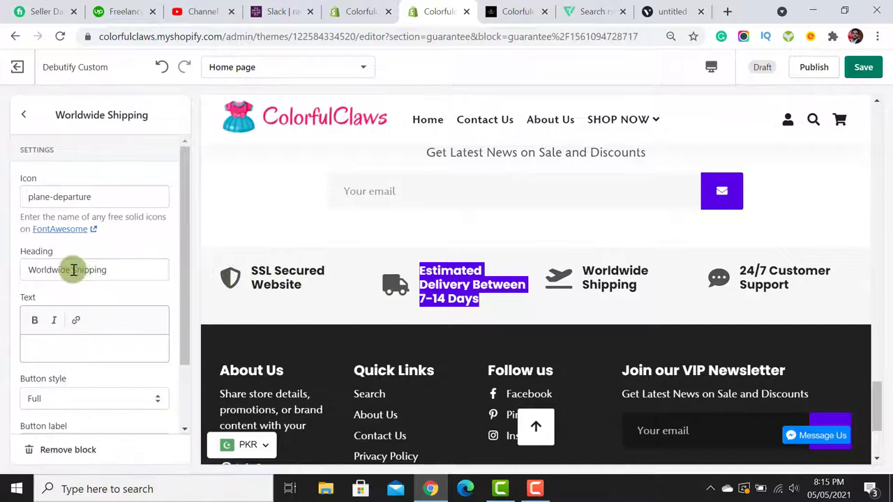
pyautogui.moveTo(72, 269); pyautogui.dragTo(6, 275)
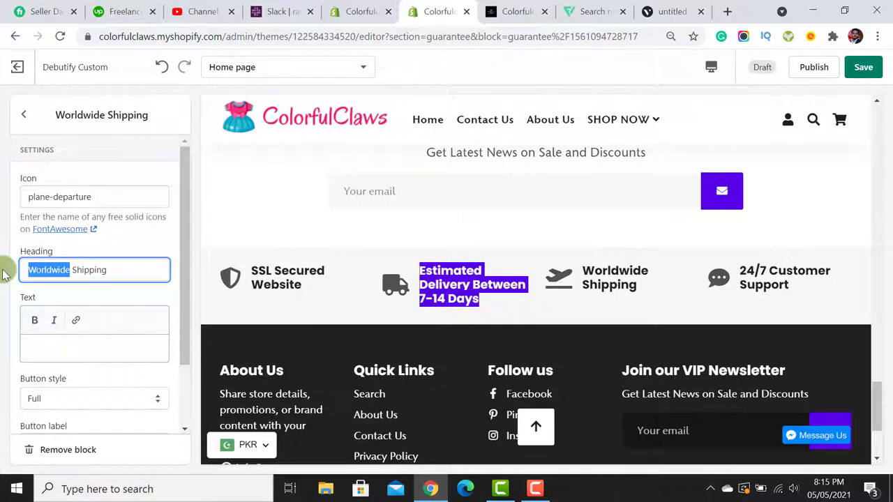
pyautogui.write('Fast')
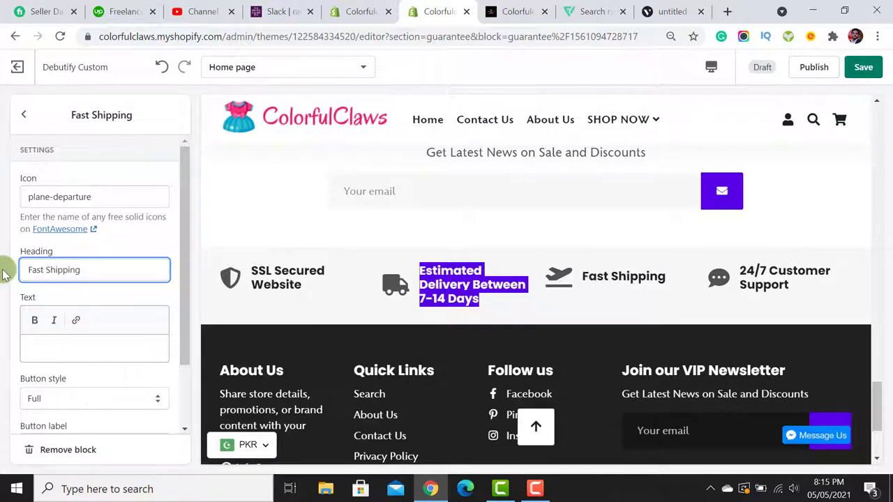
pyautogui.click(24, 116)
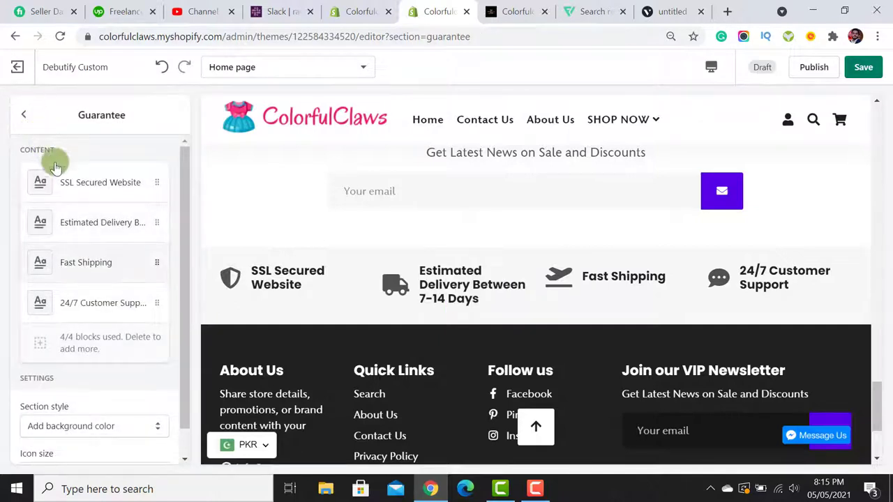
# Change the Guarantee section's estimated delivery heading to "Estimated Delivery Between 7 Days" and leave the section's settings.
pyautogui.click(96, 223)
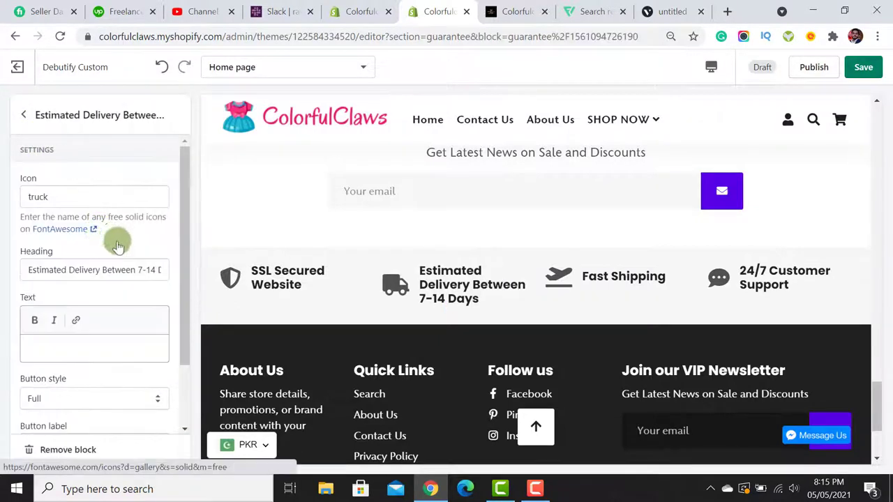
pyautogui.click(158, 270)
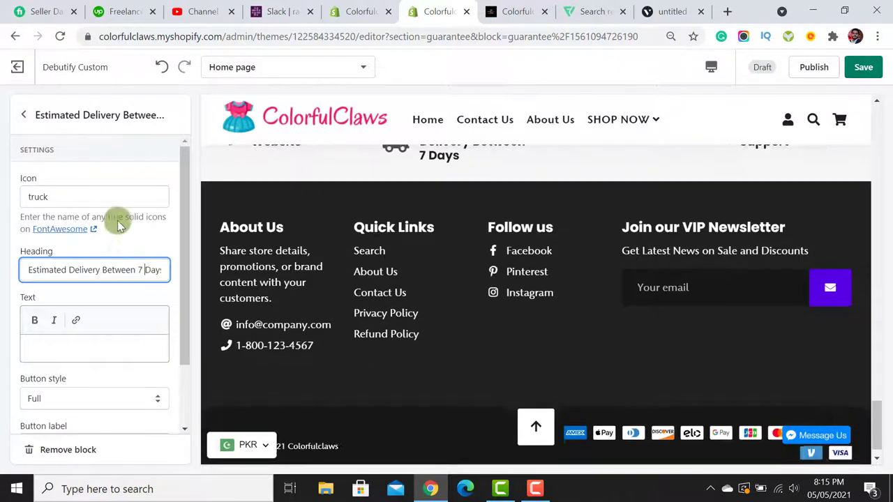
pyautogui.click(23, 115)
pyautogui.click(23, 115)
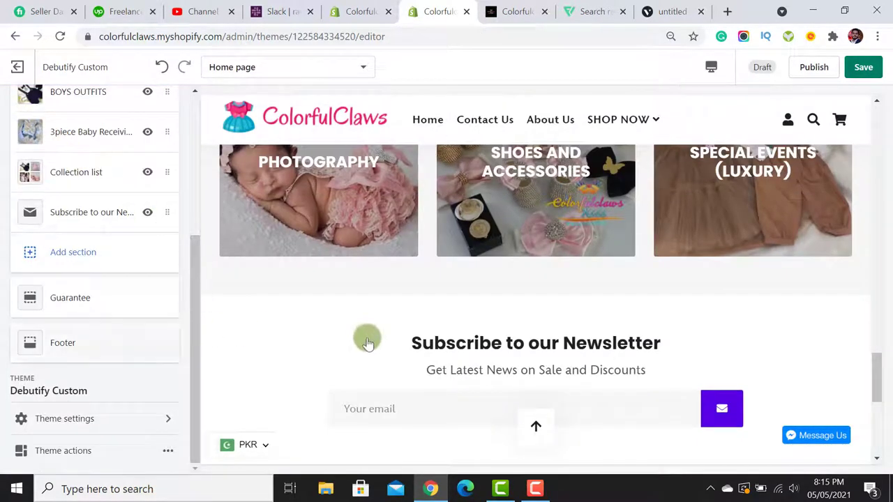
# Remove the About Us block from the Footer section.
pyautogui.scroll(-5, 738, 359)
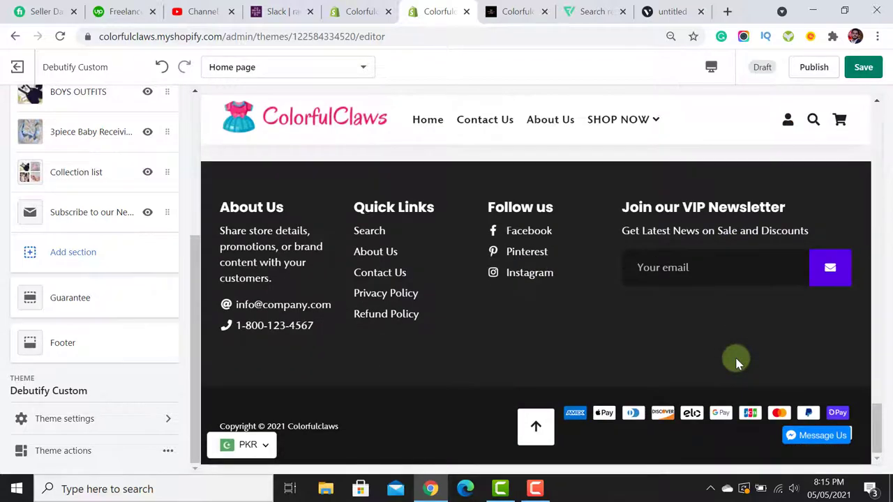
pyautogui.moveTo(877, 423)
pyautogui.mouseDown()
pyautogui.moveTo(877, 355)
pyautogui.moveTo(884, 436)
pyautogui.mouseUp()
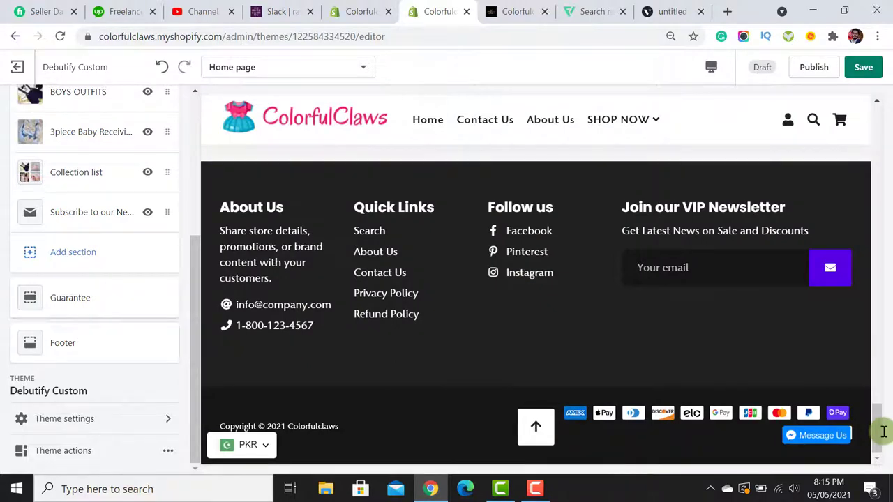
pyautogui.click(69, 342)
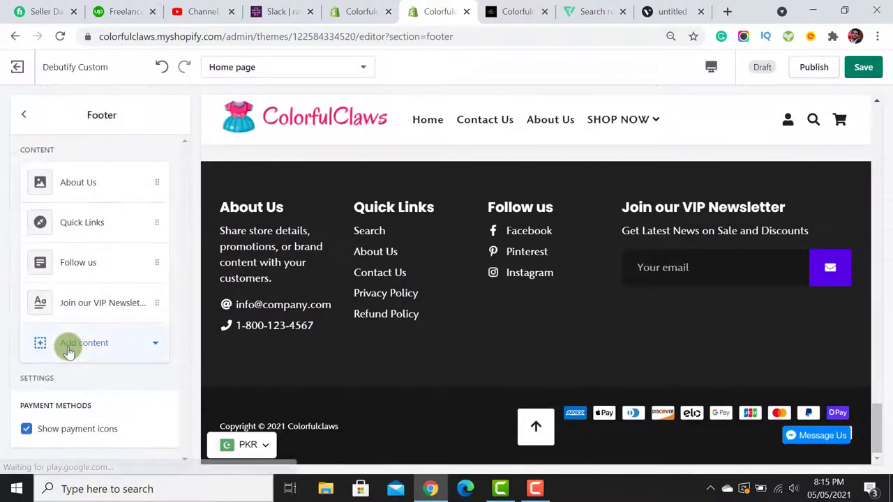
pyautogui.click(83, 187)
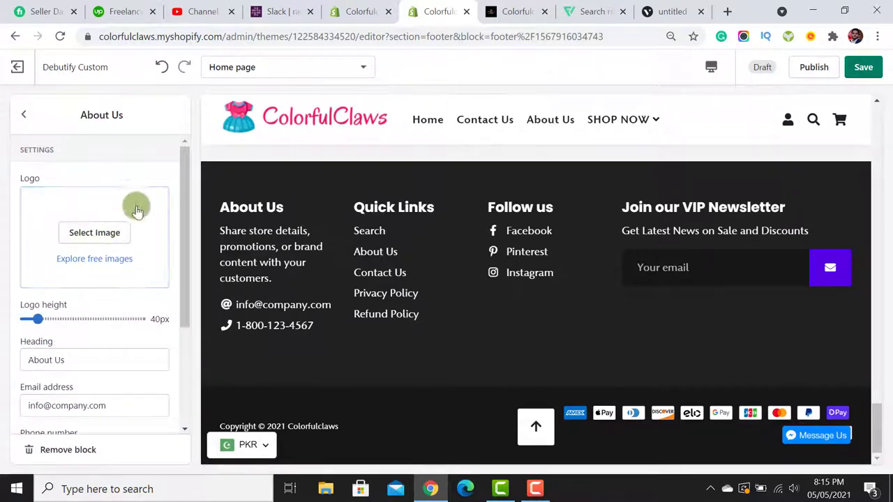
pyautogui.moveTo(180, 175); pyautogui.dragTo(183, 399)
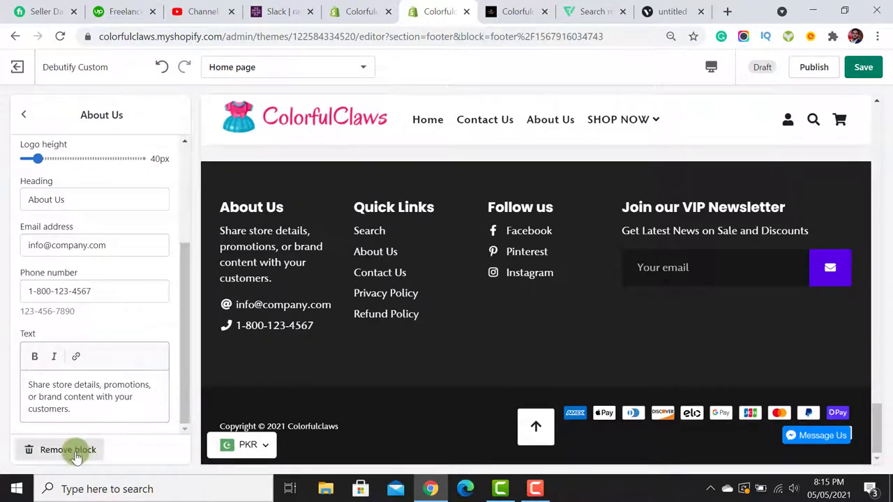
pyautogui.click(70, 449)
# Add a Menu block to the Footer section and move it to the first place in the content list.
pyautogui.click(96, 316)
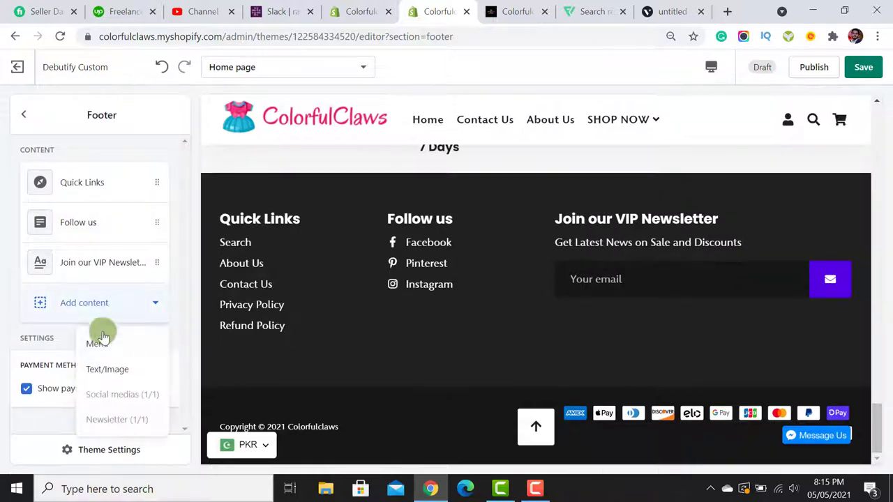
pyautogui.click(104, 344)
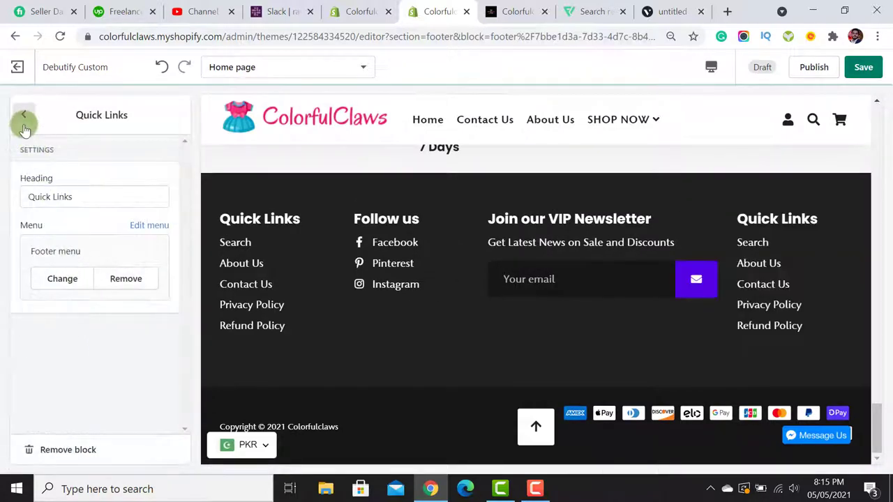
pyautogui.click(23, 115)
pyautogui.moveTo(151, 303); pyautogui.dragTo(151, 168)
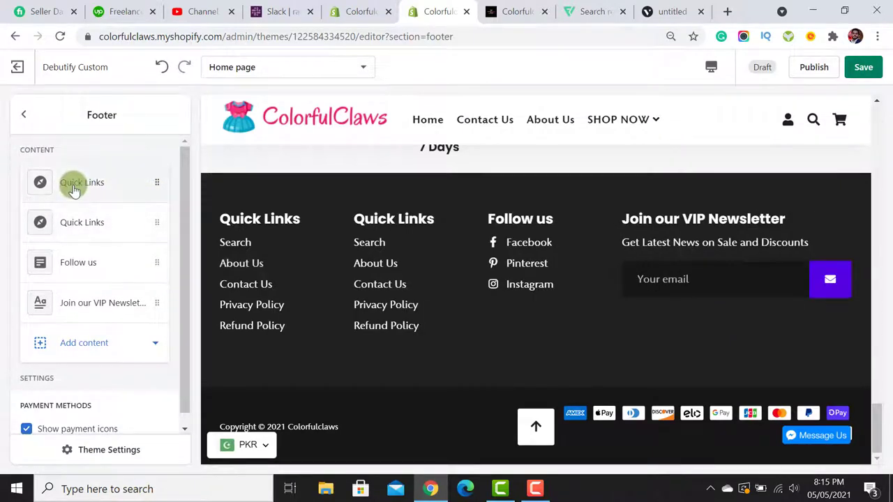
# Change the heading of the first Quick Links block in the footer to "Customer Support" and return to the Footer's block list.
pyautogui.click(73, 186)
pyautogui.tripleClick(100, 197)
pyautogui.write('C')
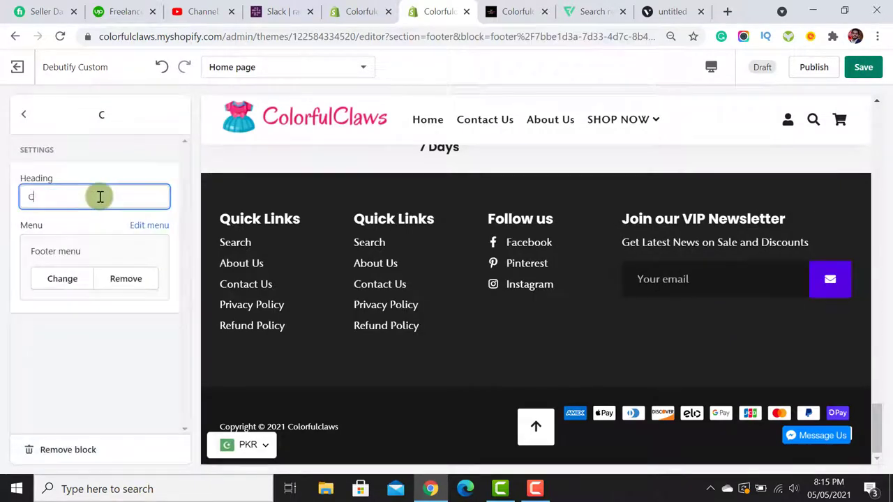
pyautogui.write('ustomer')
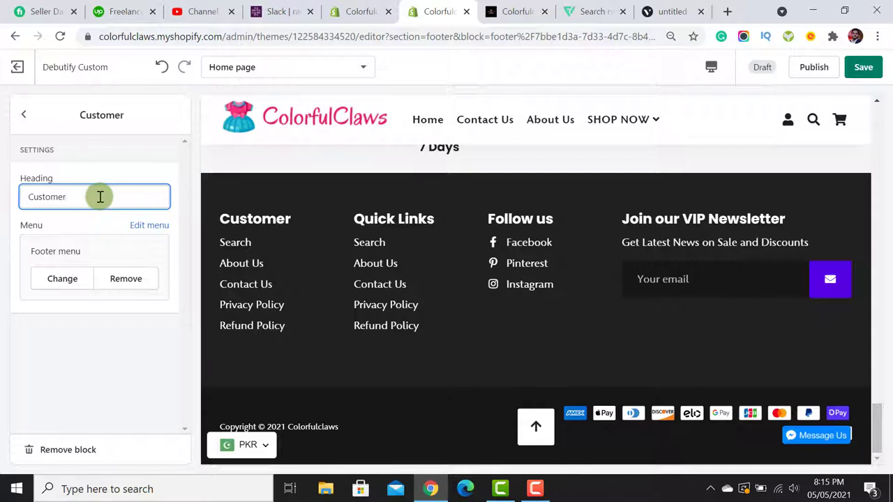
pyautogui.write(' Support')
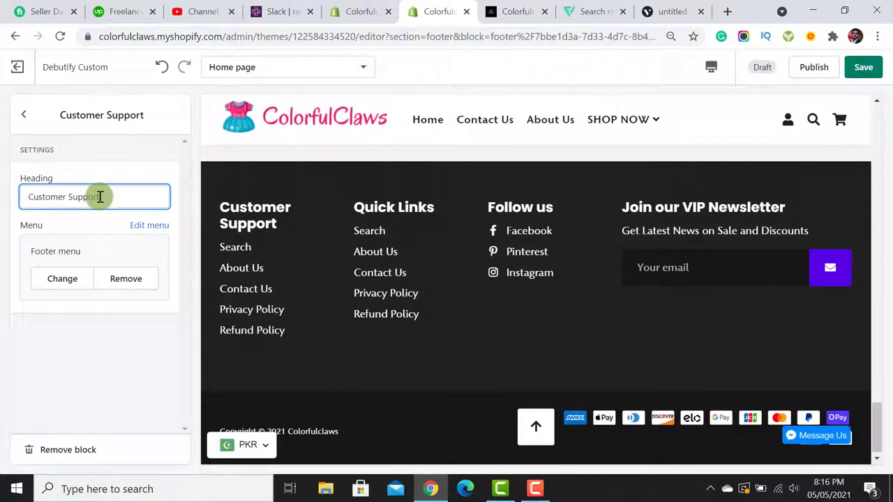
pyautogui.click(23, 115)
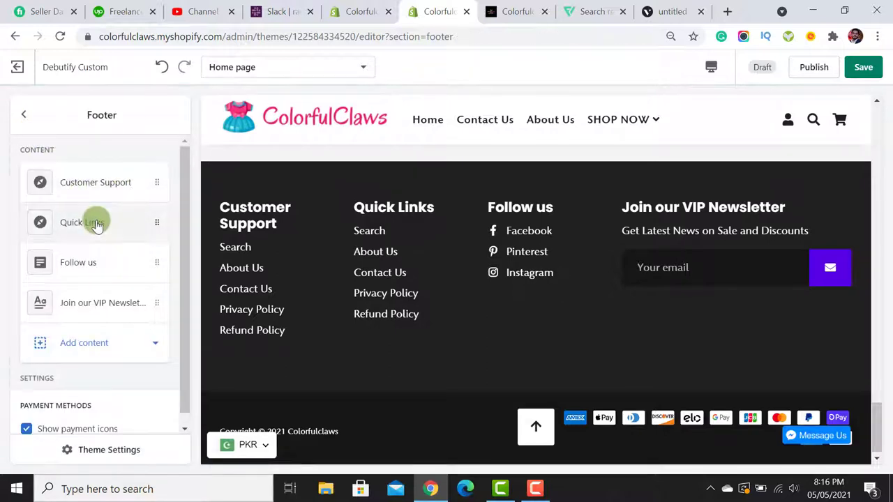
# Edit the Footer menu used by the Customer Support block, deleting the Privacy Policy and Refund Policy items, and save it.
pyautogui.click(97, 222)
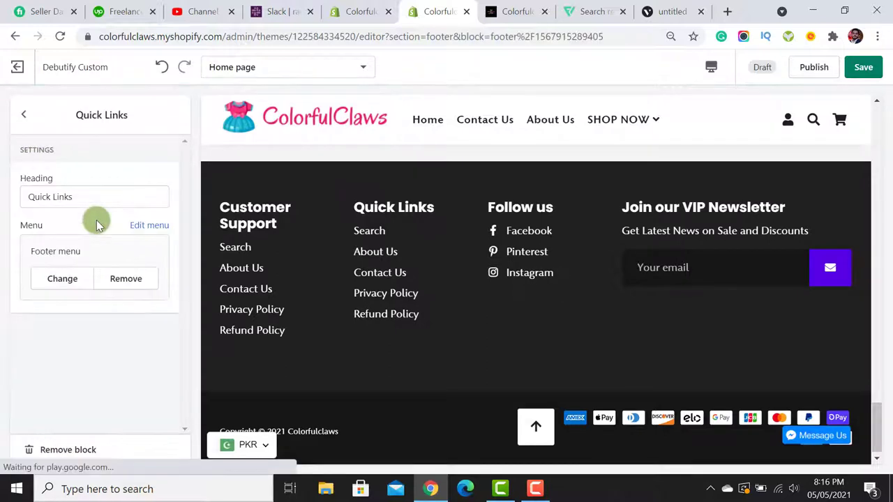
pyautogui.click(26, 120)
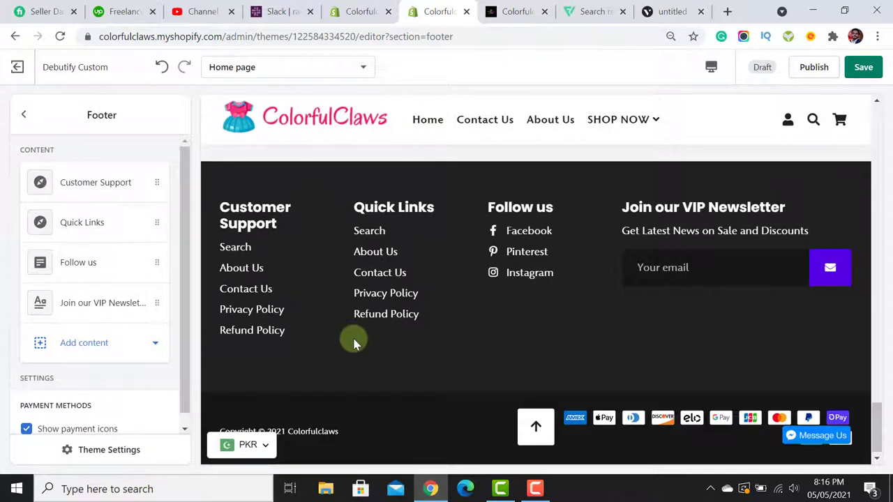
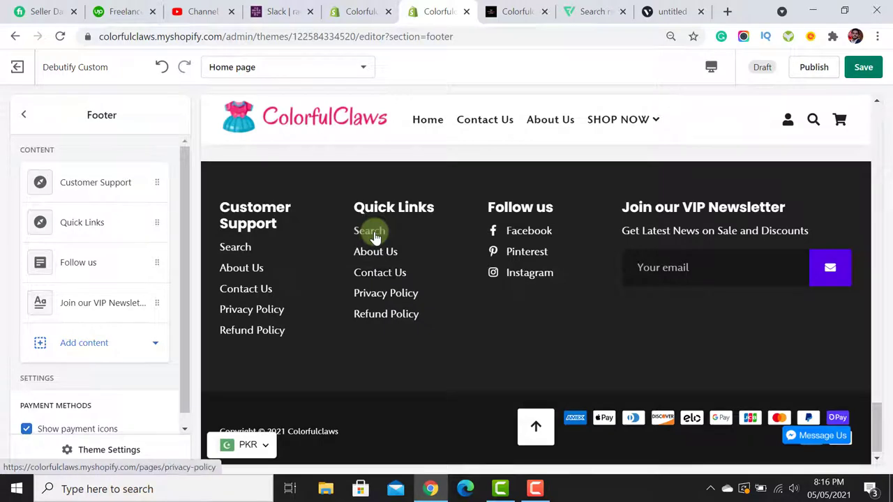
pyautogui.moveTo(183, 358); pyautogui.dragTo(183, 373)
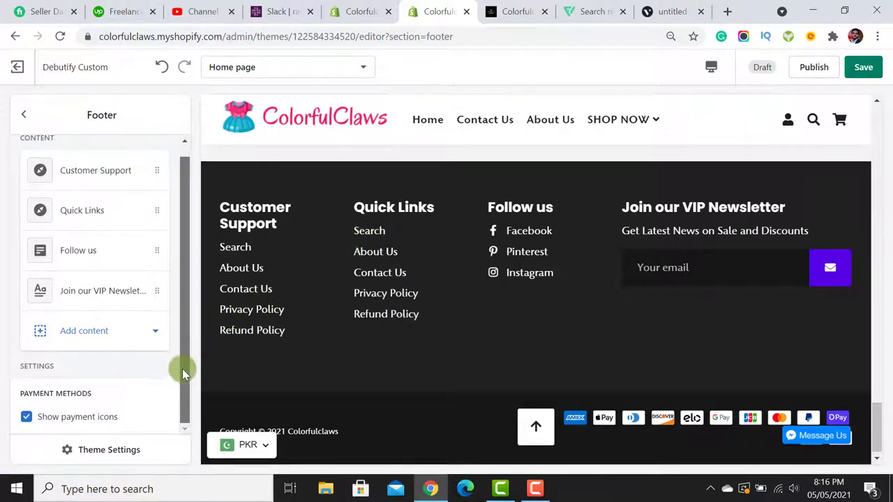
pyautogui.click(112, 171)
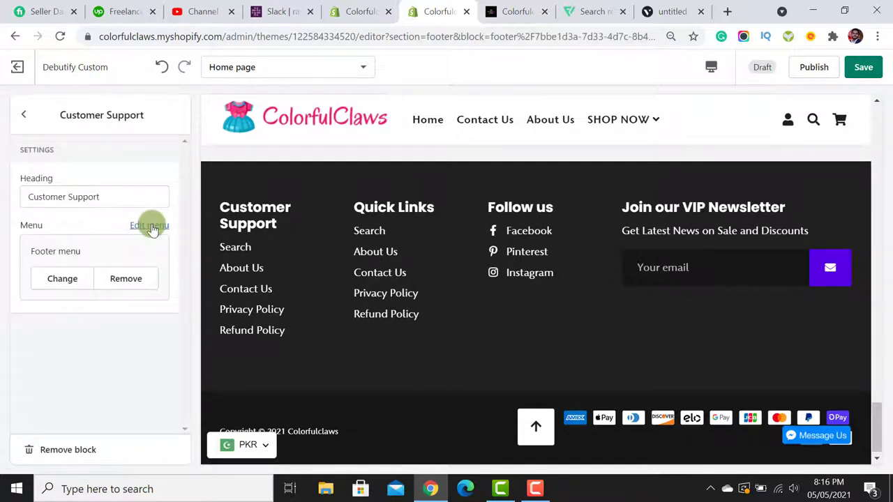
pyautogui.click(150, 226)
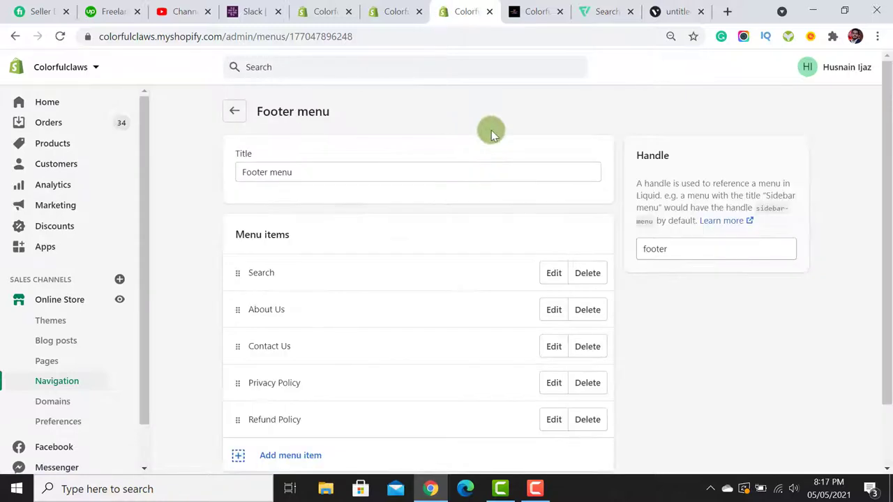
pyautogui.moveTo(887, 95); pyautogui.dragTo(877, 249)
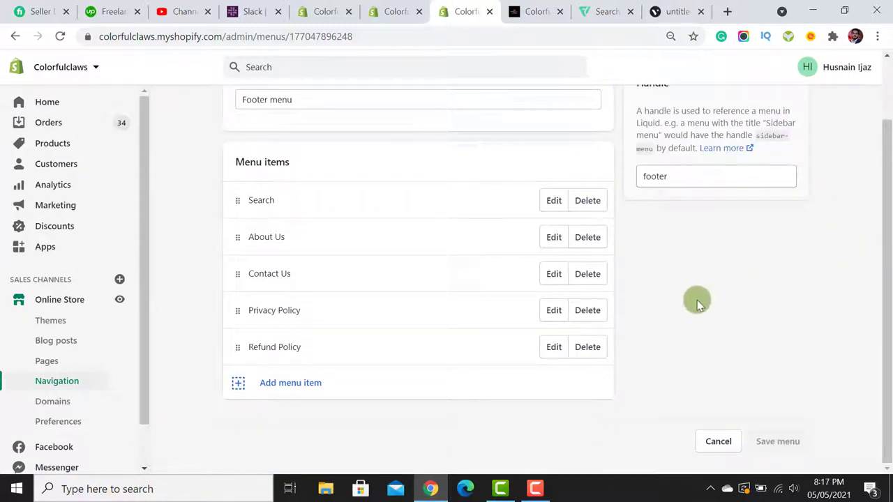
pyautogui.click(588, 311)
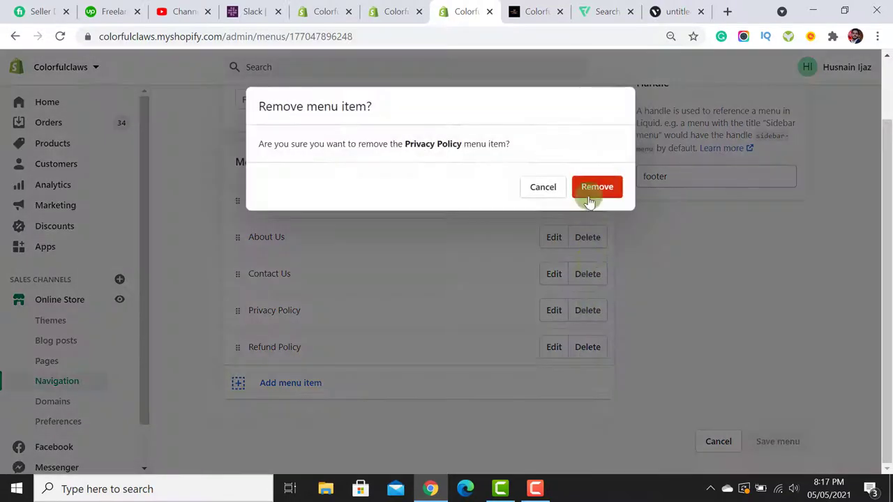
pyautogui.click(590, 199)
pyautogui.click(588, 346)
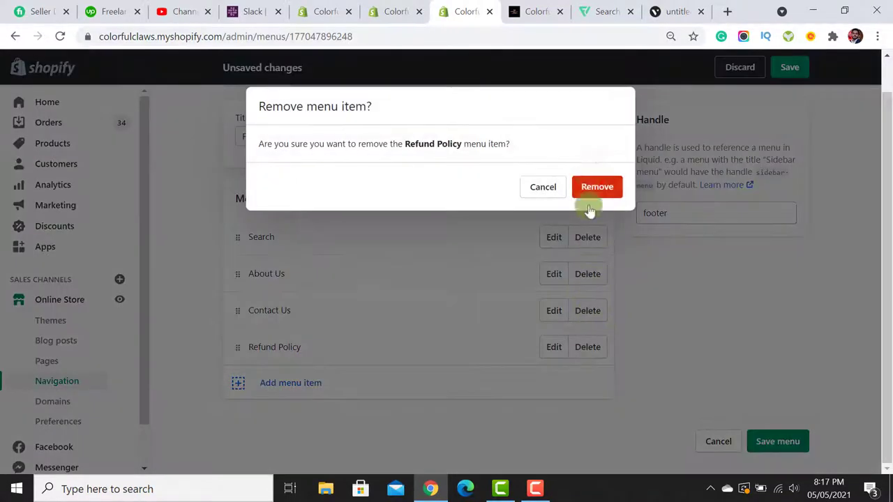
pyautogui.click(593, 186)
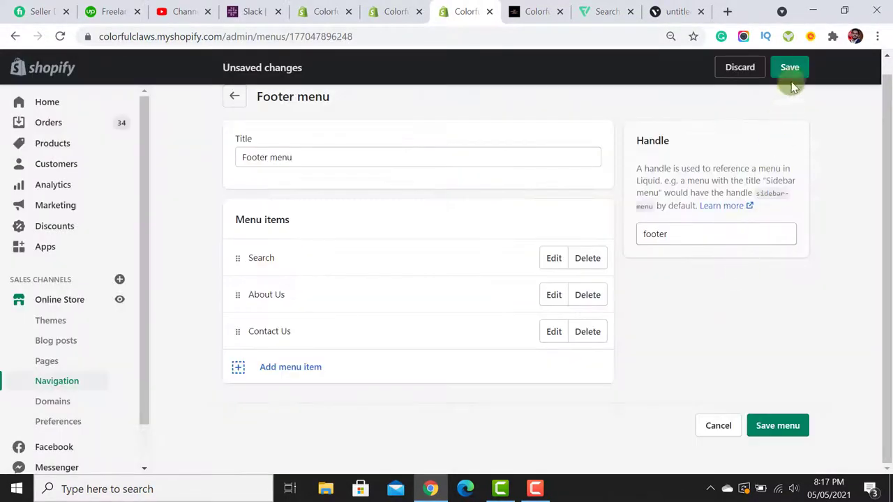
pyautogui.click(792, 70)
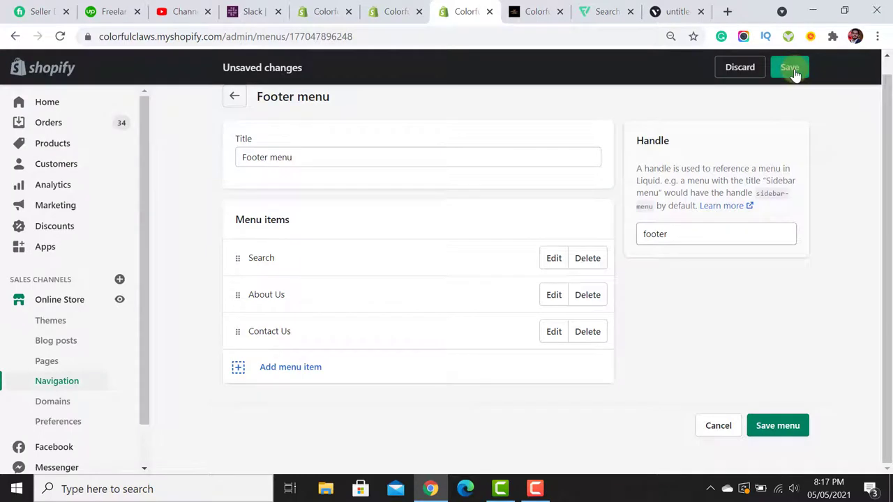
# Add a new navigation menu with the title "Quick Links".
pyautogui.click(236, 98)
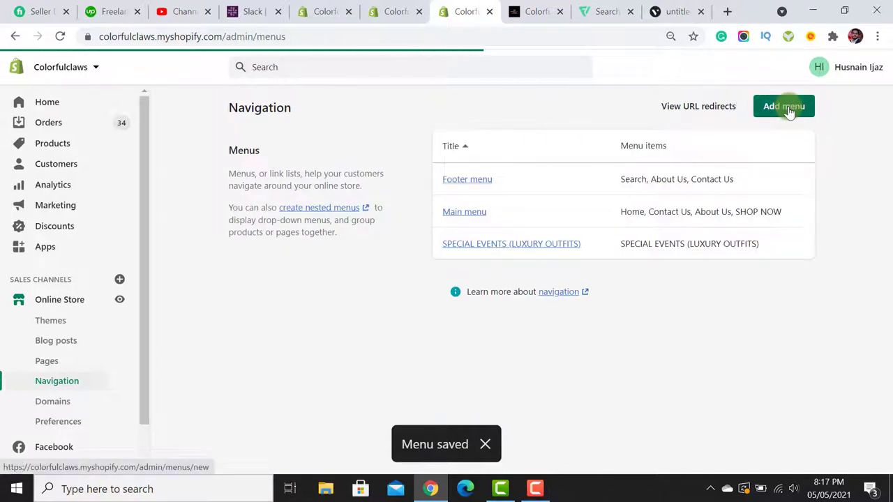
pyautogui.click(784, 107)
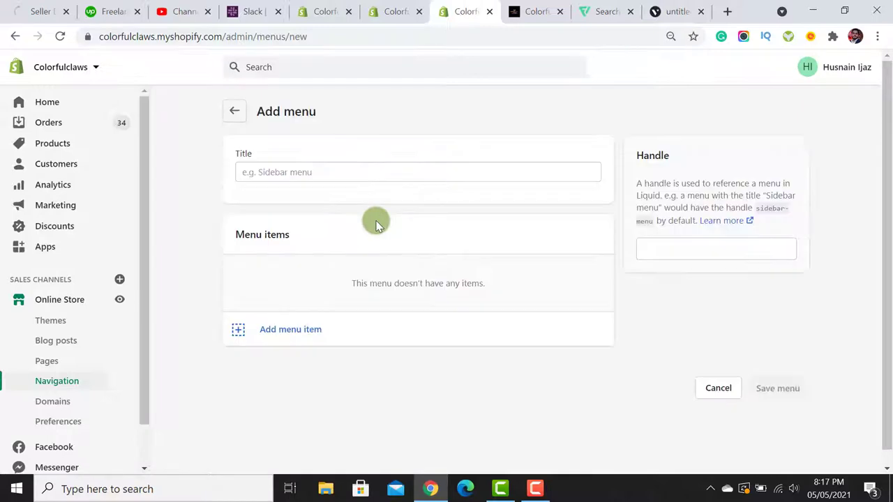
pyautogui.click(313, 172)
pyautogui.write('Quick Links')
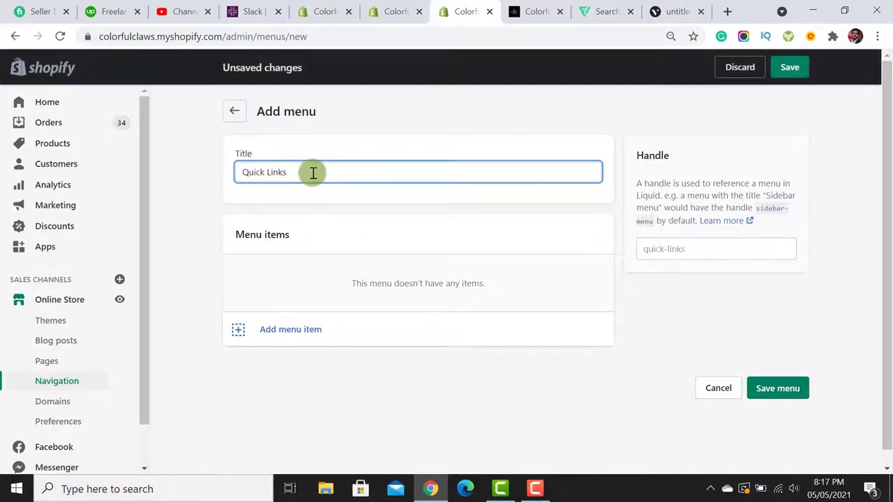
# Add a menu item to the Quick Links menu that links to the Privacy Policy.
pyautogui.click(329, 330)
pyautogui.click(342, 311)
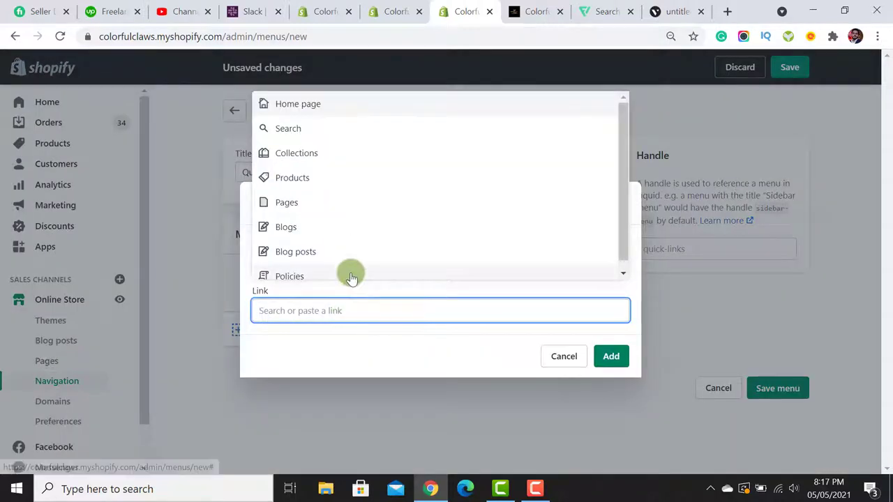
pyautogui.click(351, 276)
pyautogui.click(356, 194)
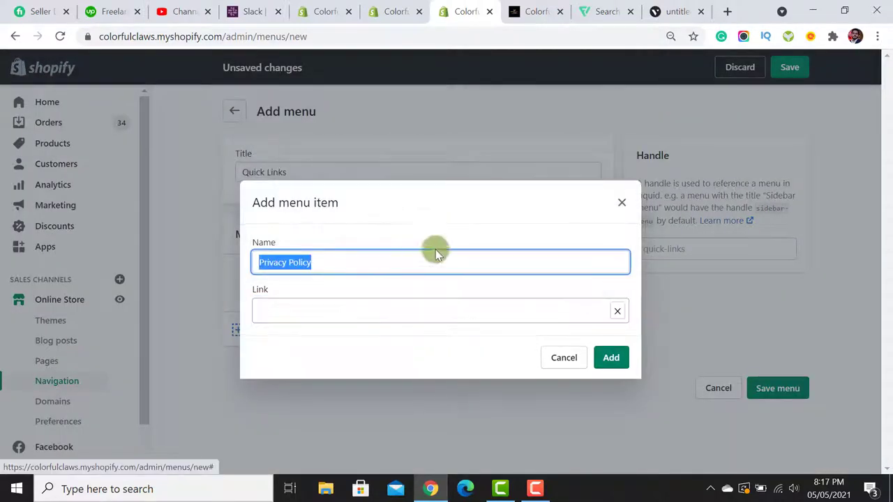
pyautogui.click(611, 357)
# Add a second menu item to the Quick Links menu that links to the Refund Policy.
pyautogui.click(340, 311)
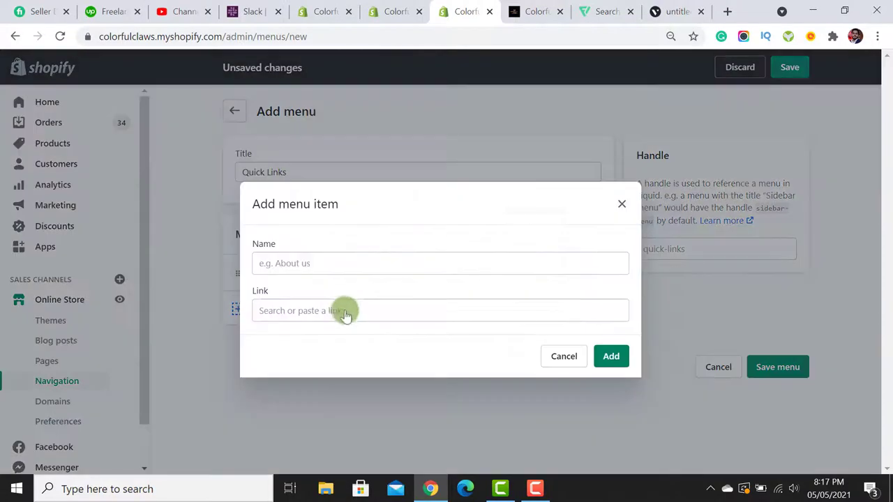
pyautogui.click(344, 312)
pyautogui.click(351, 272)
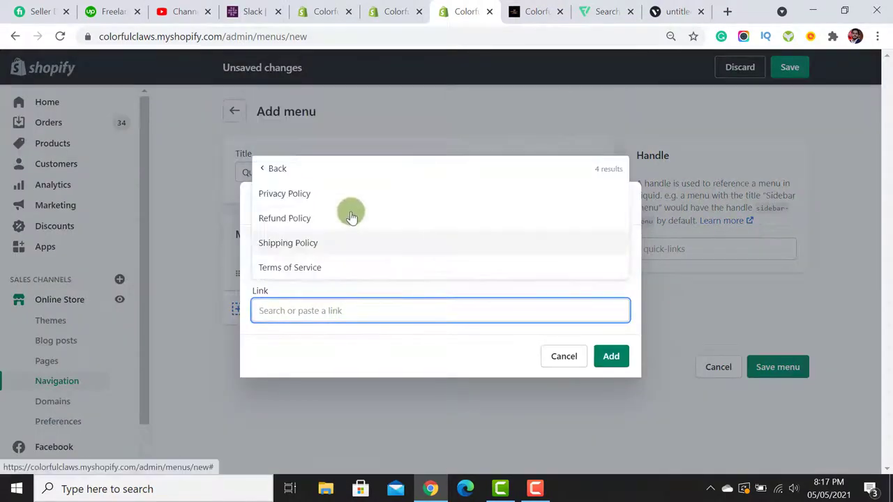
pyautogui.click(351, 218)
pyautogui.click(609, 358)
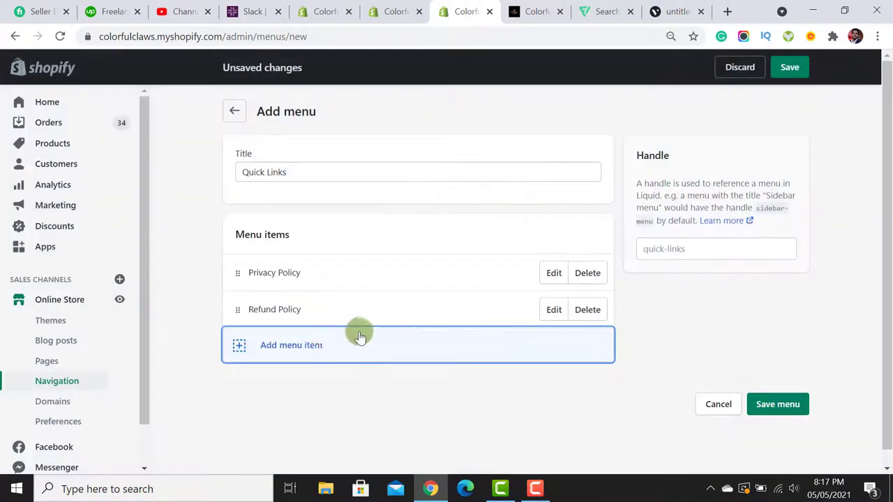
# Add a third menu item linking to the Terms of Service and save the Quick Links menu.
pyautogui.click(359, 336)
pyautogui.click(329, 314)
pyautogui.click(340, 271)
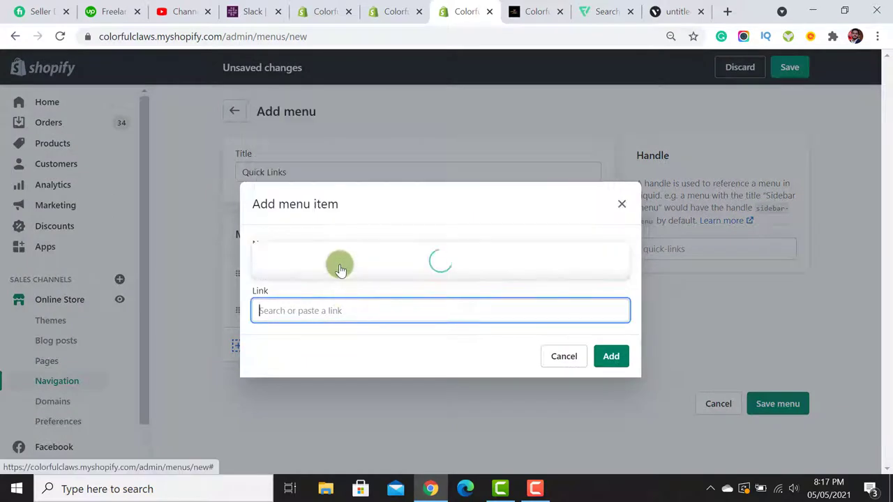
pyautogui.click(339, 265)
pyautogui.click(614, 361)
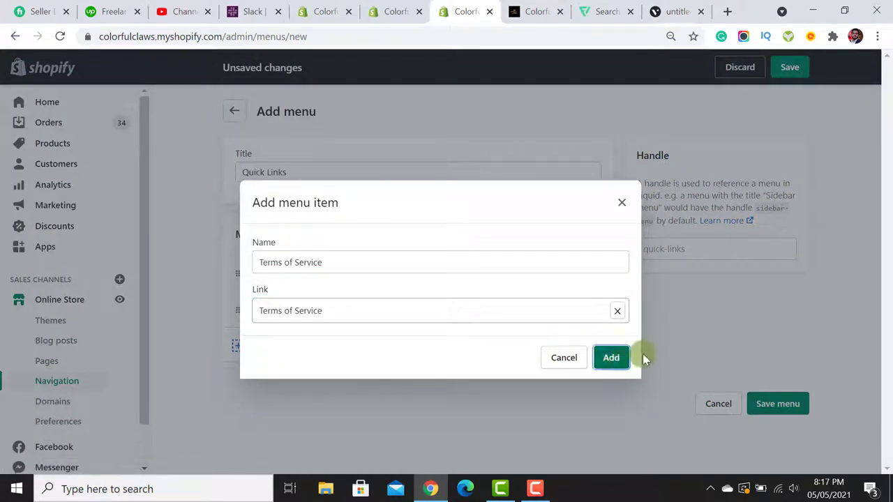
pyautogui.click(789, 66)
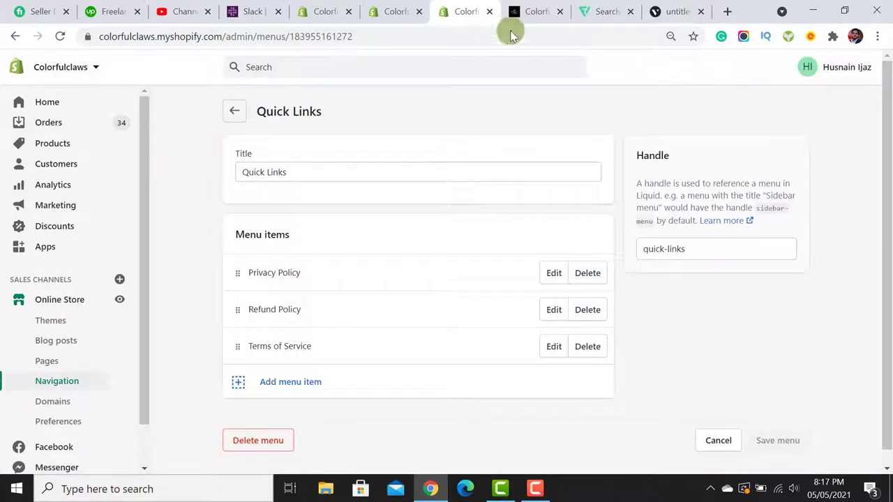
# Return to the Debutify theme editor and save the footer changes.
pyautogui.click(396, 11)
pyautogui.click(865, 69)
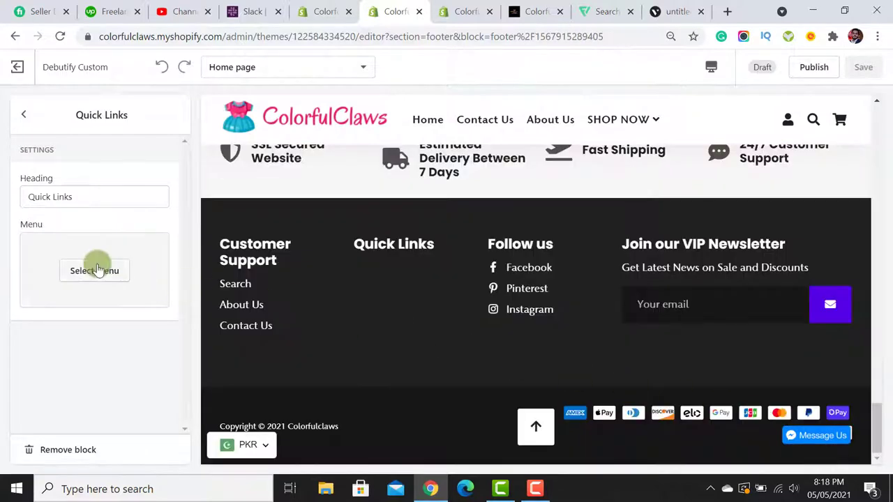
# Assign the Quick Links menu to the footer's Quick Links block, save the theme, and check the footer preview.
pyautogui.click(99, 270)
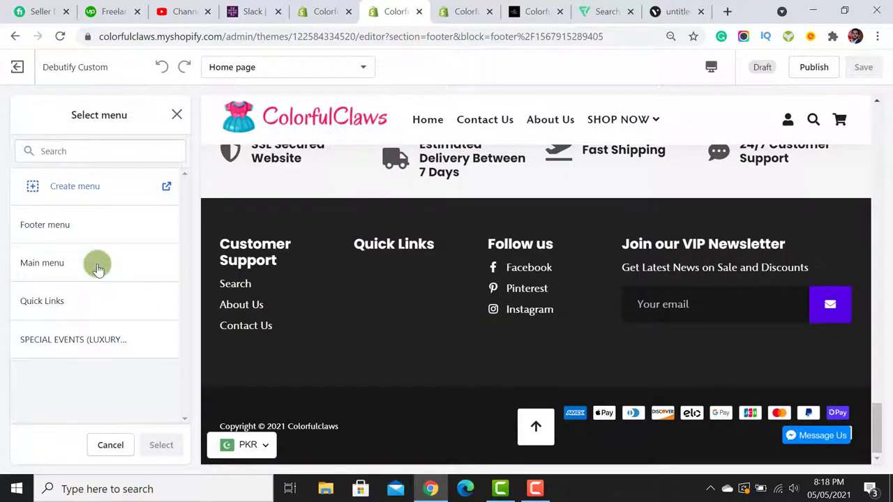
pyautogui.click(87, 304)
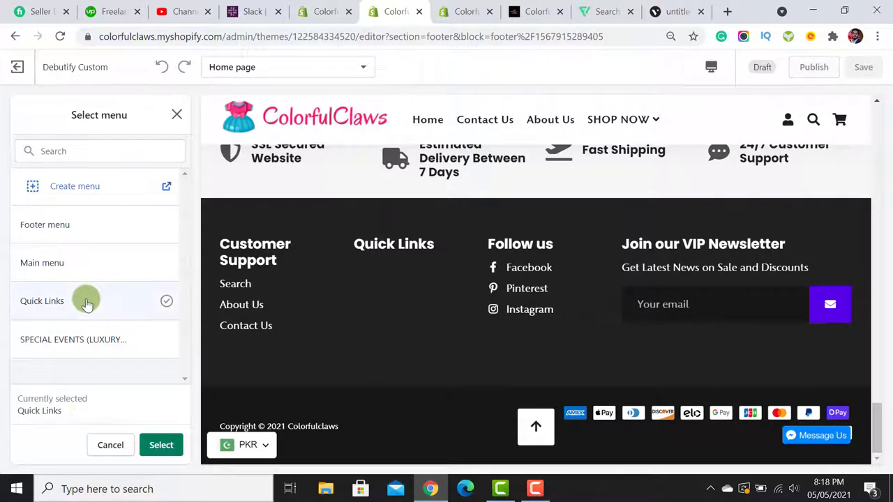
pyautogui.click(159, 452)
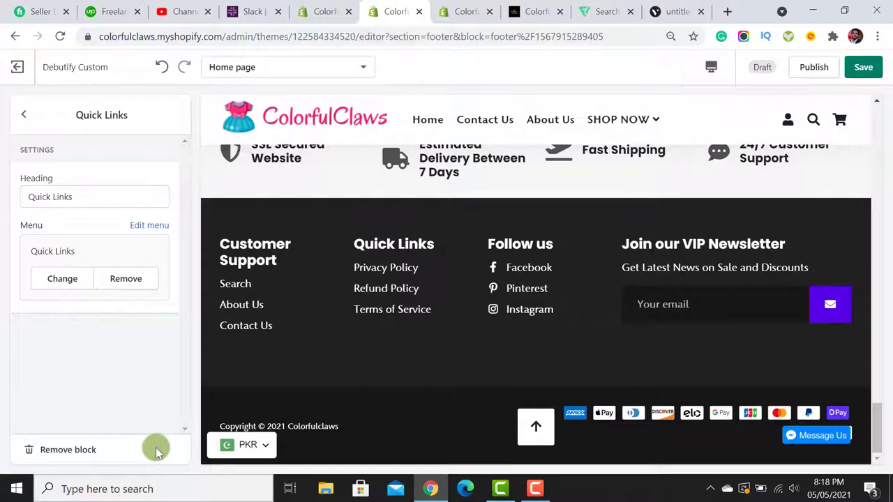
pyautogui.click(24, 115)
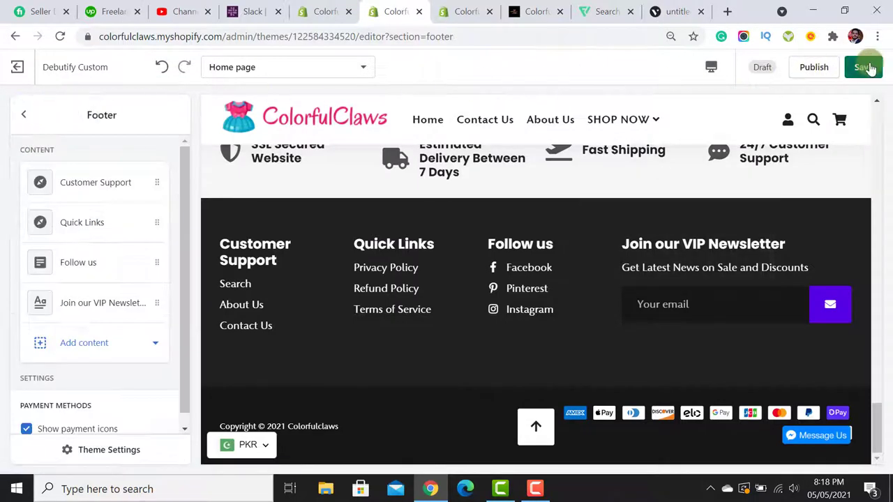
pyautogui.click(866, 67)
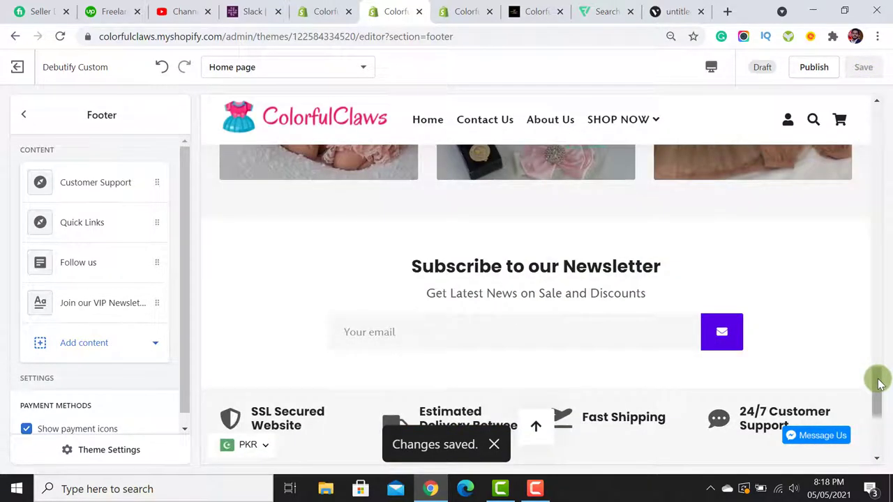
pyautogui.moveTo(879, 384); pyautogui.dragTo(879, 434)
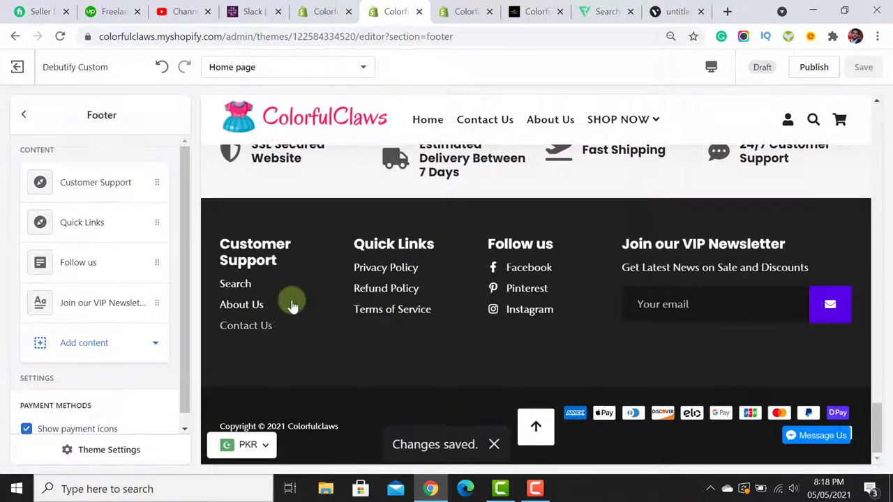
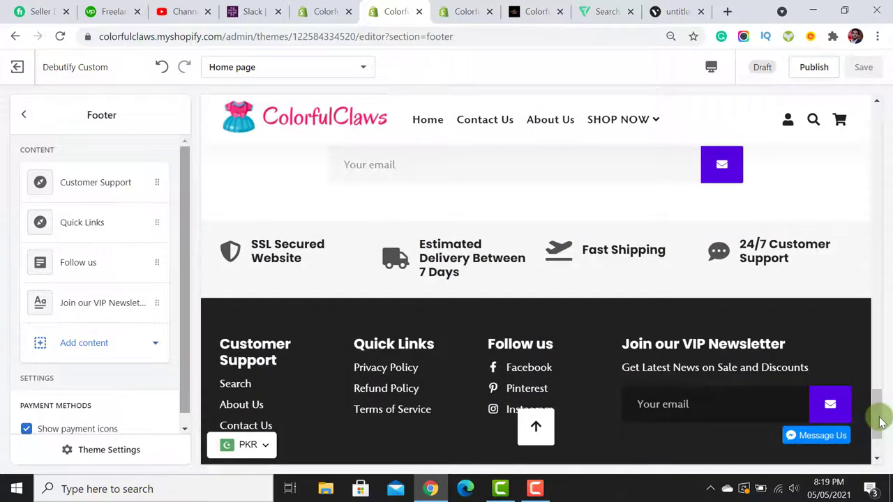
# Leave the footer section and open the Colors category of the theme settings.
pyautogui.moveTo(881, 418); pyautogui.dragTo(869, 123)
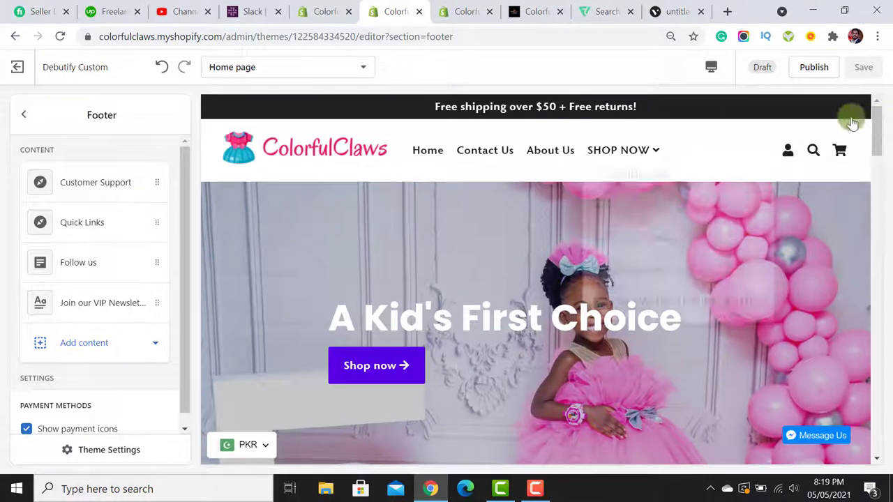
pyautogui.click(23, 115)
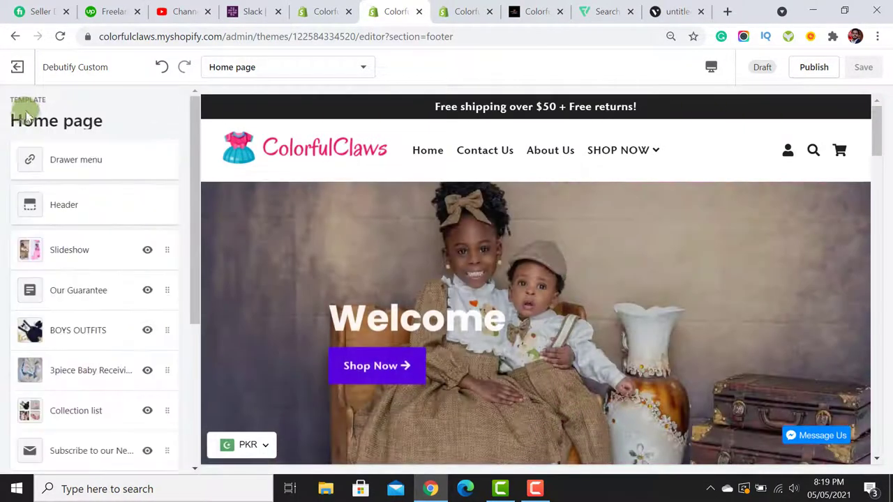
pyautogui.moveTo(193, 132); pyautogui.dragTo(202, 361)
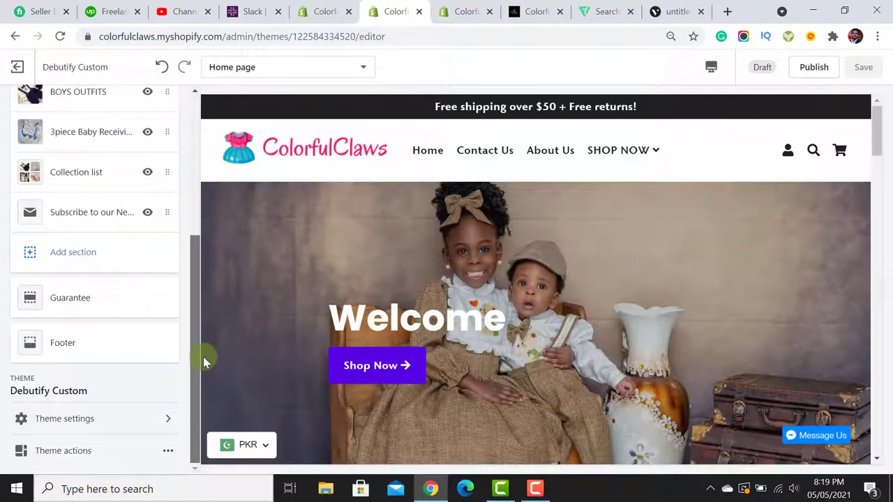
pyautogui.click(80, 422)
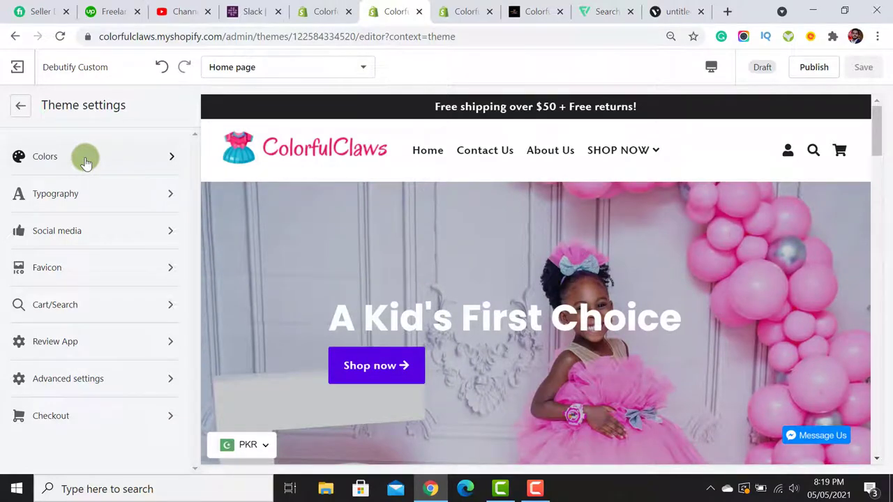
pyautogui.click(86, 162)
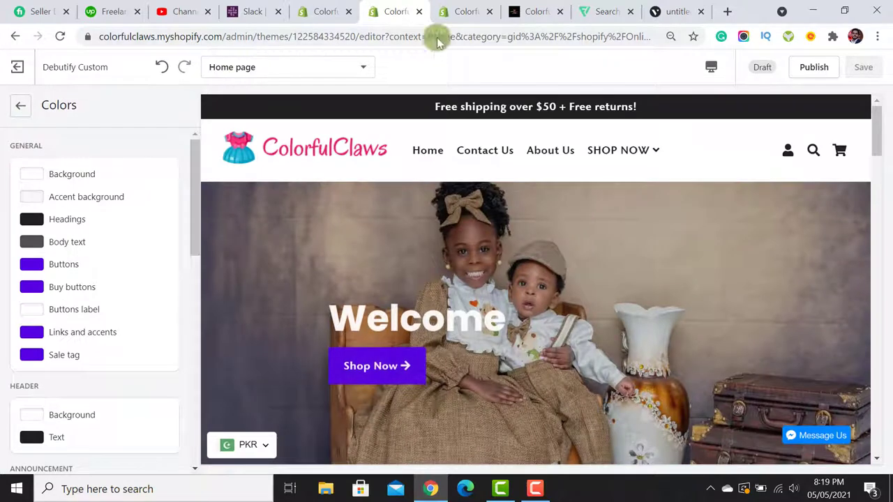
# Copy the hex color of the ColorfulClaws logo text in Vectr and return to the Shopify theme editor.
pyautogui.click(680, 8)
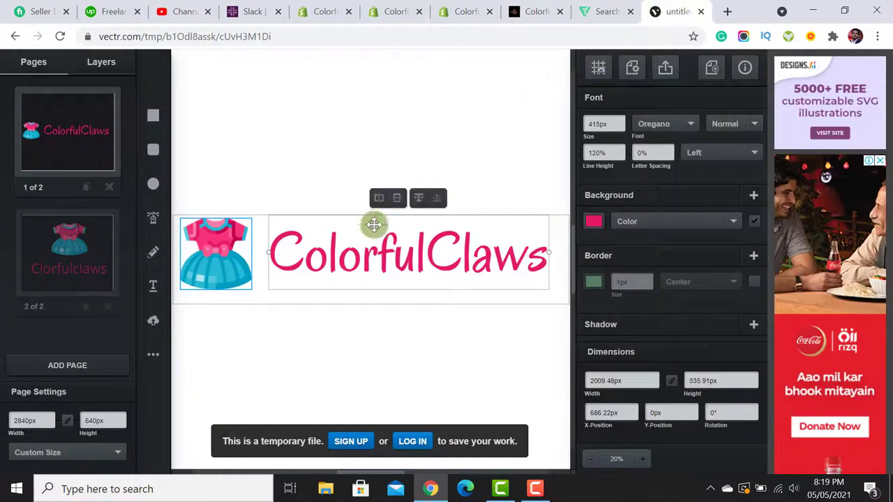
pyautogui.click(593, 221)
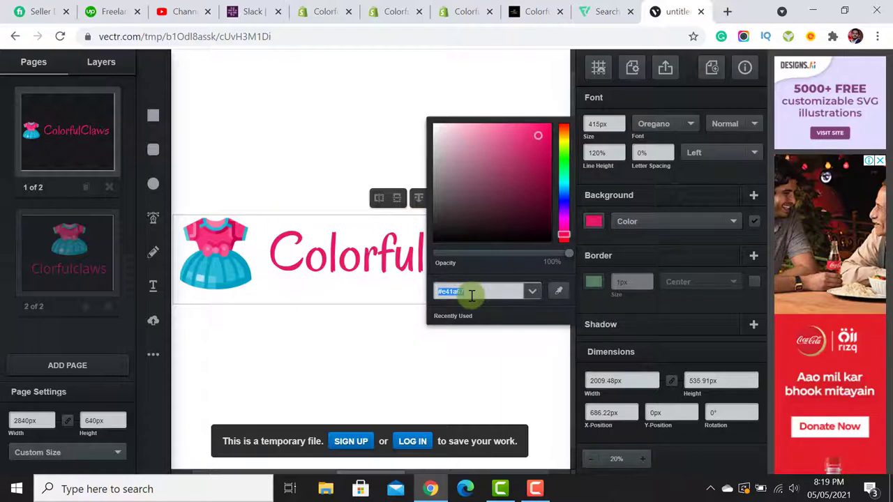
pyautogui.click(463, 10)
pyautogui.click(387, 10)
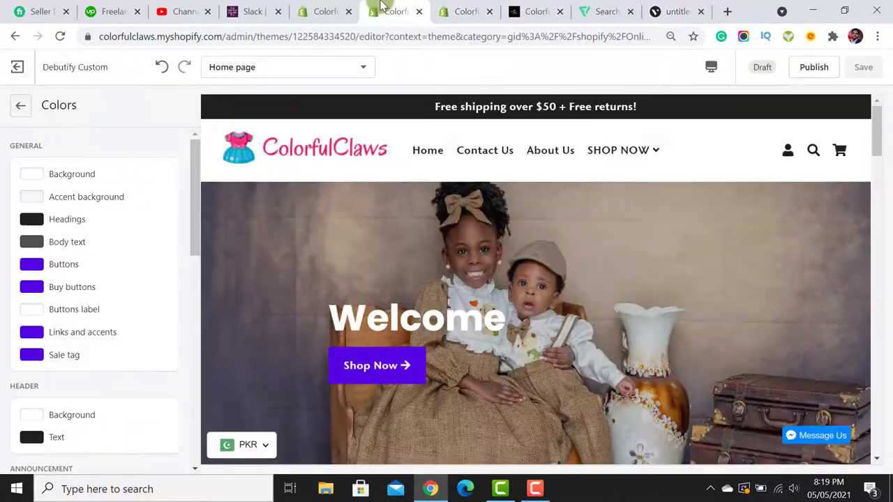
# Set the general Buttons and Buy buttons colors to the logo pink E41A67.
pyautogui.click(33, 266)
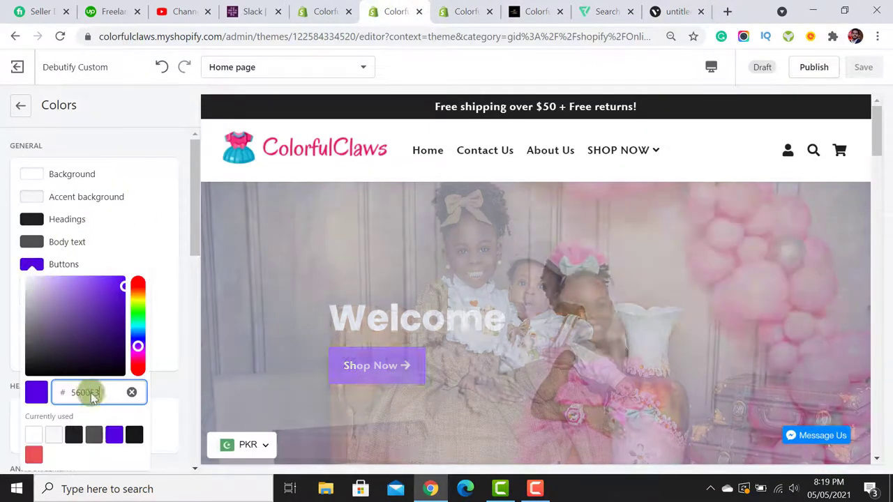
pyautogui.doubleClick(87, 392)
pyautogui.write('E41A67')
pyautogui.click(157, 289)
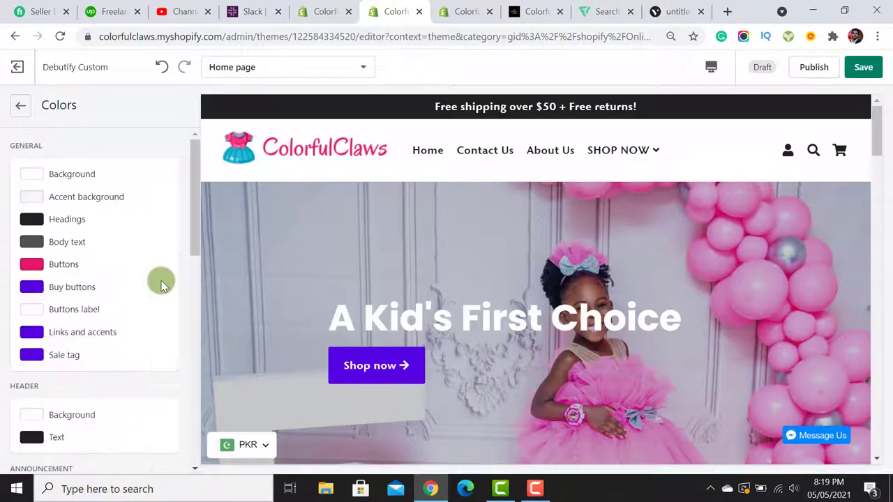
pyautogui.scroll(-1, 196, 251)
pyautogui.click(31, 207)
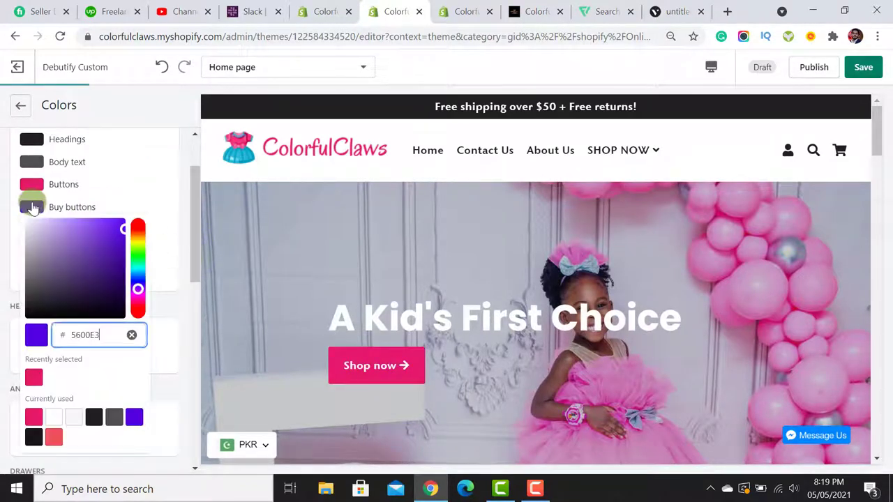
pyautogui.click(33, 377)
pyautogui.click(158, 187)
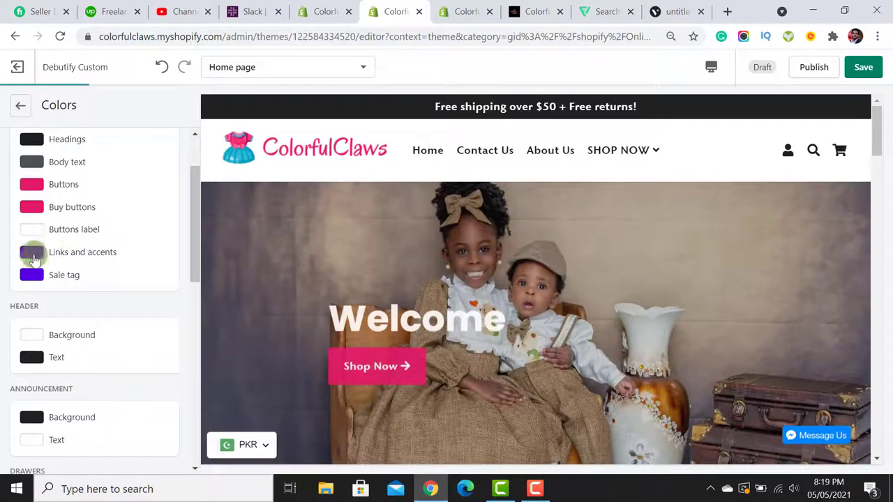
# Set the general Links and accents and Sale tag colors to pink E41A67.
pyautogui.click(31, 252)
pyautogui.click(33, 422)
pyautogui.click(142, 237)
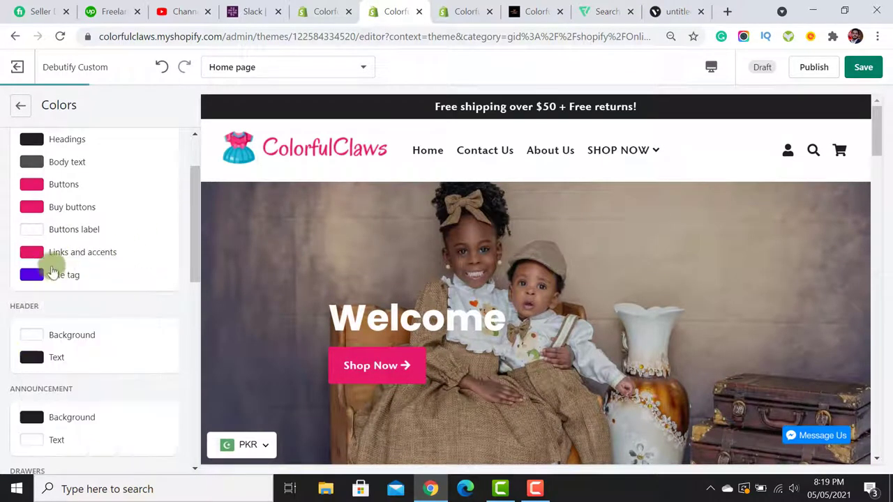
pyautogui.click(32, 274)
pyautogui.click(33, 445)
pyautogui.click(167, 255)
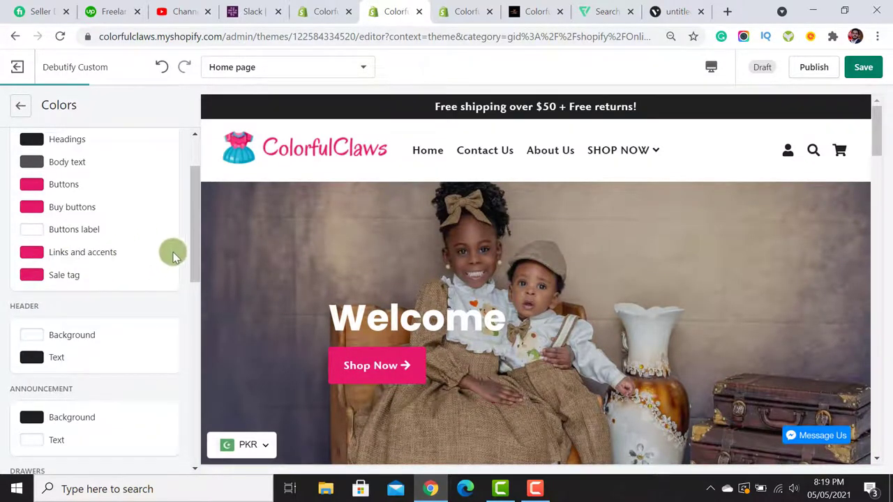
# Set the Announcement background color to pink E41A67.
pyautogui.scroll(-3, 193, 256)
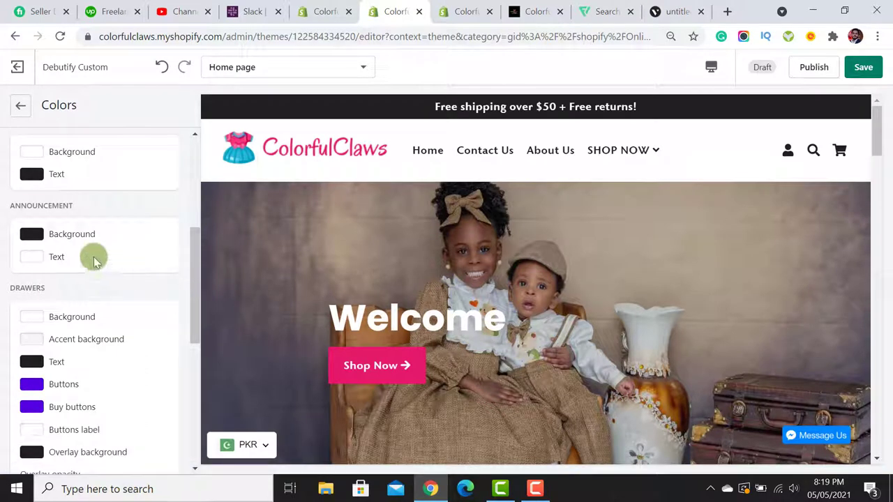
pyautogui.click(31, 234)
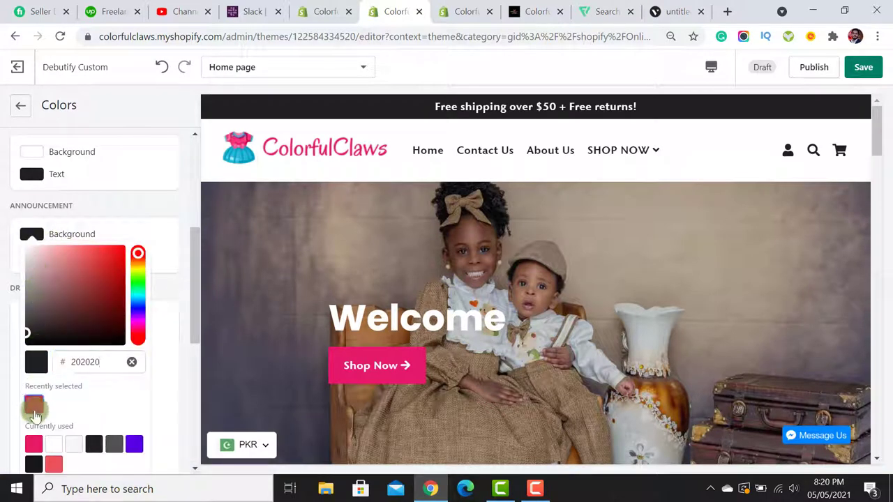
pyautogui.click(33, 404)
pyautogui.click(167, 214)
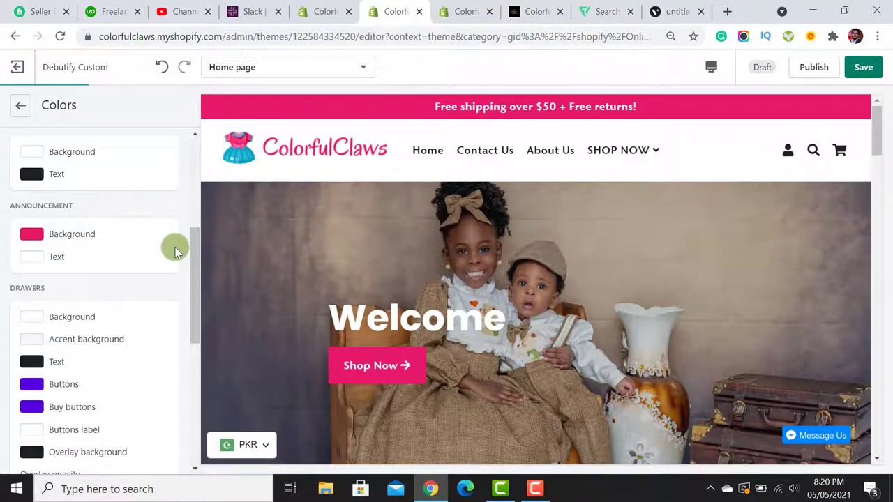
# Go to the Drawers colors, switch the preview to Mobile, and open the store's drawer menu in it.
pyautogui.moveTo(196, 252); pyautogui.dragTo(194, 292)
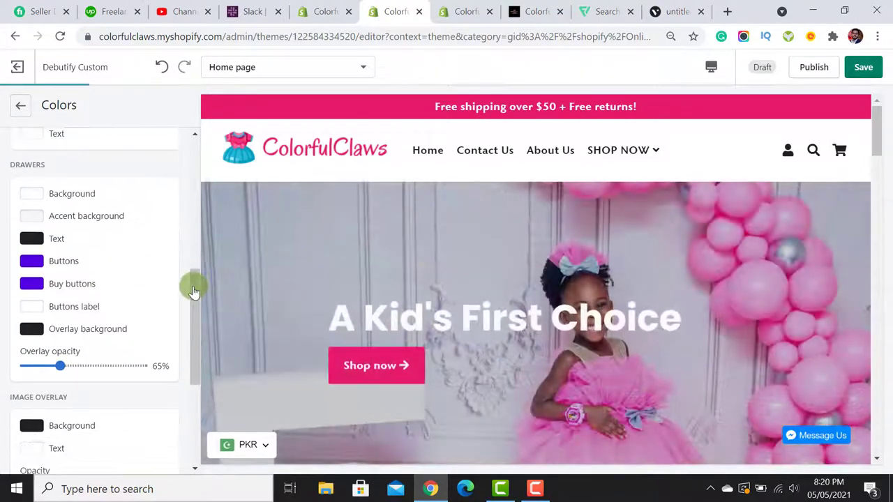
pyautogui.doubleClick(39, 164)
pyautogui.click(711, 68)
pyautogui.click(741, 100)
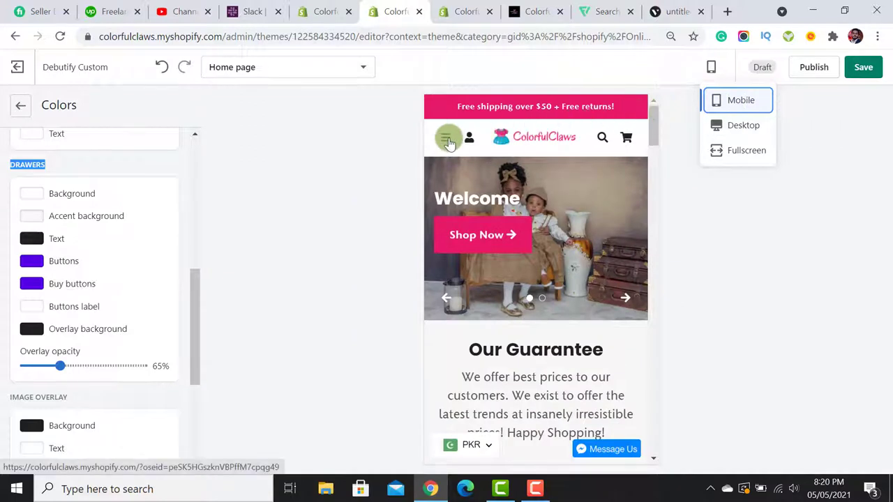
pyautogui.click(447, 139)
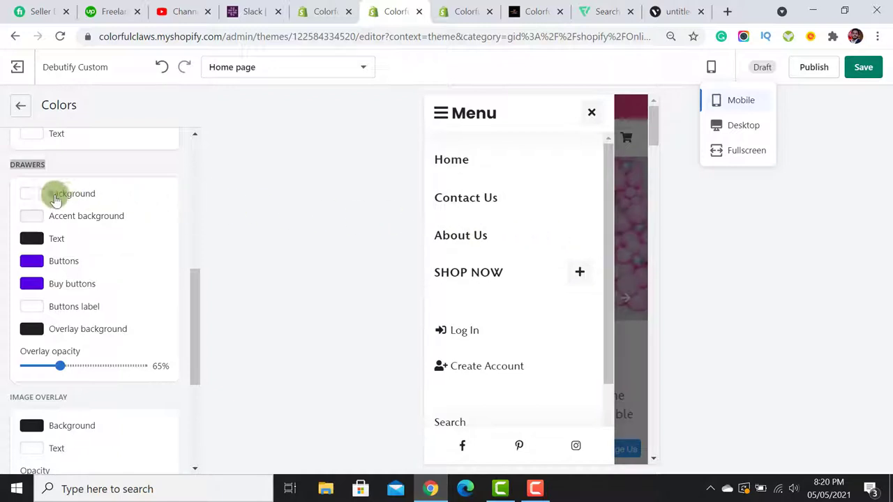
# Set the Drawers Background and Accent background colors to pink E41A67.
pyautogui.click(32, 193)
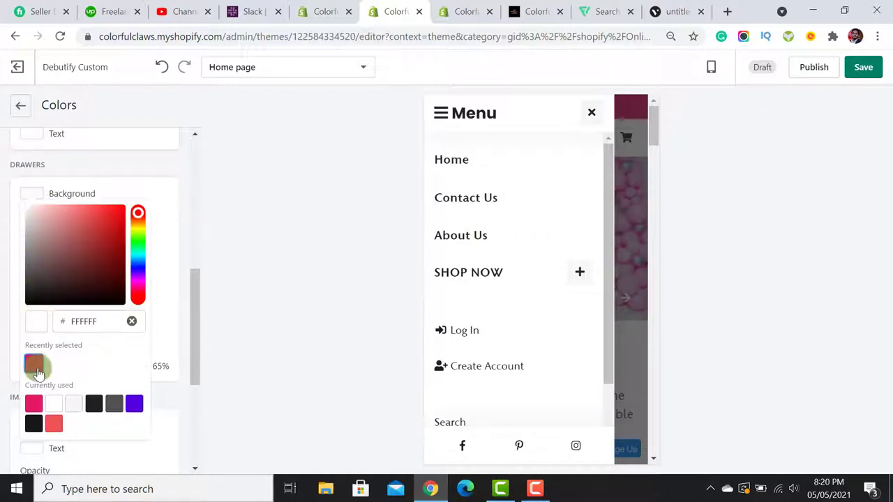
pyautogui.click(35, 369)
pyautogui.click(165, 211)
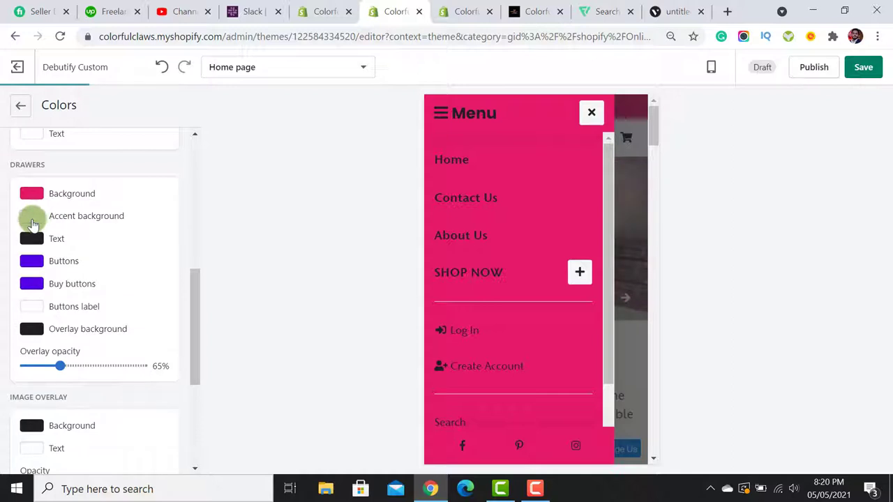
pyautogui.click(32, 222)
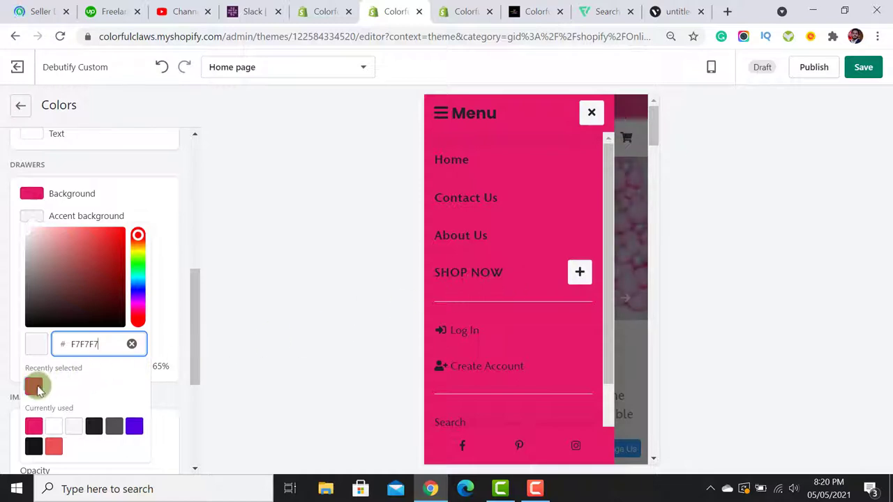
pyautogui.click(36, 389)
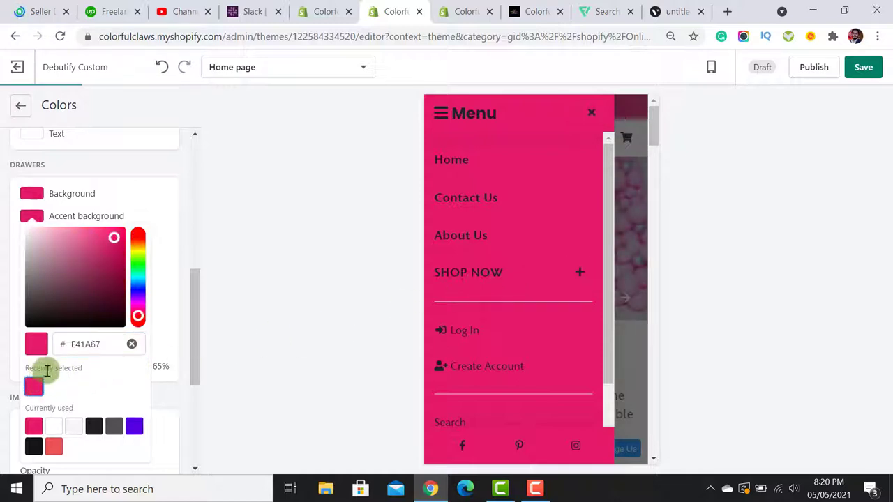
pyautogui.click(146, 196)
# Set the Drawers Text color to white.
pyautogui.click(31, 238)
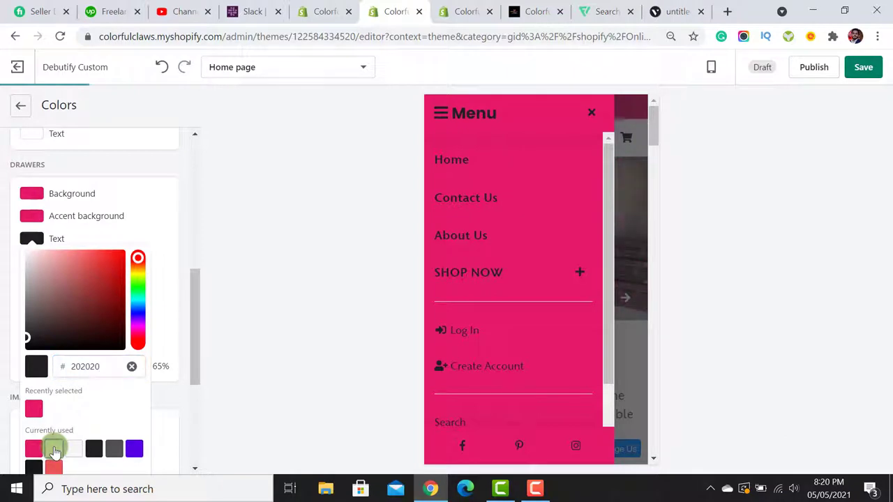
pyautogui.click(54, 450)
pyautogui.click(159, 221)
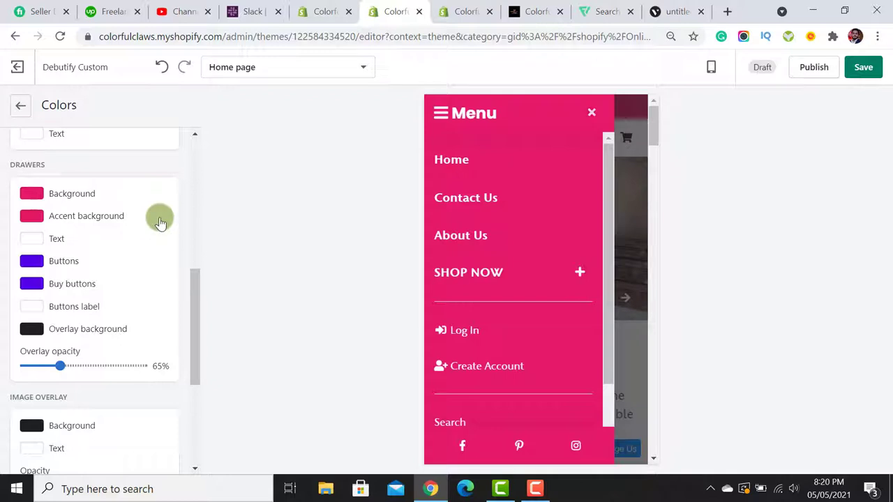
# Set the Drawers Buttons and Buy buttons colors to black 202020.
pyautogui.click(32, 265)
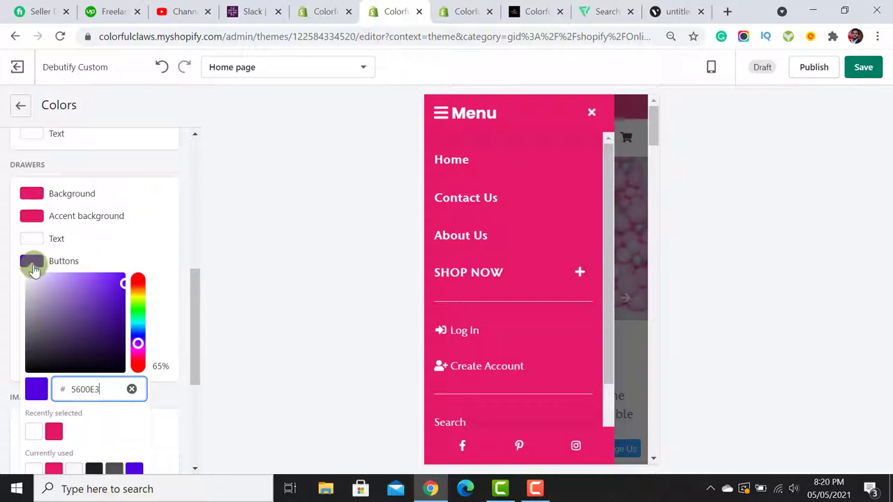
pyautogui.scroll(-1, 56, 313)
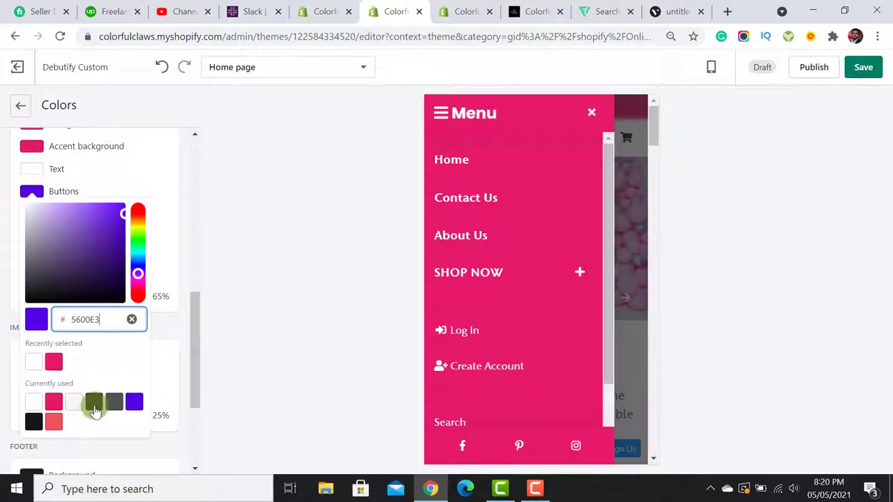
pyautogui.click(94, 399)
pyautogui.click(163, 235)
pyautogui.click(31, 214)
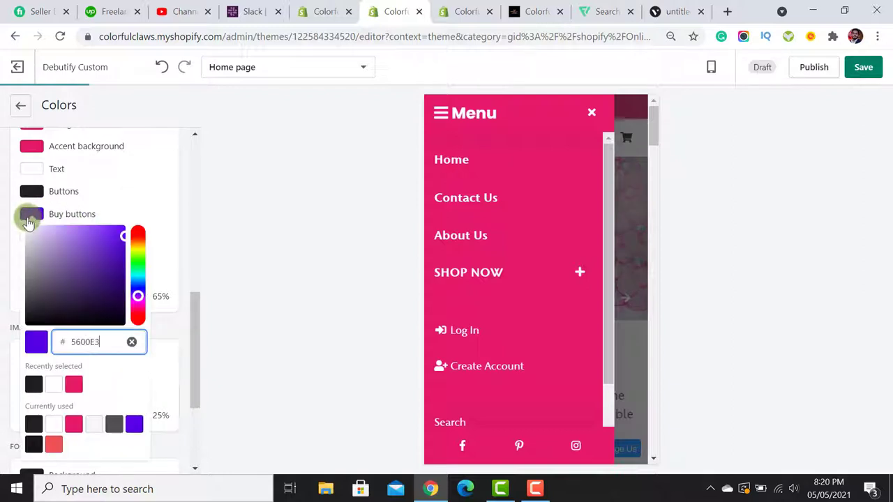
pyautogui.click(32, 391)
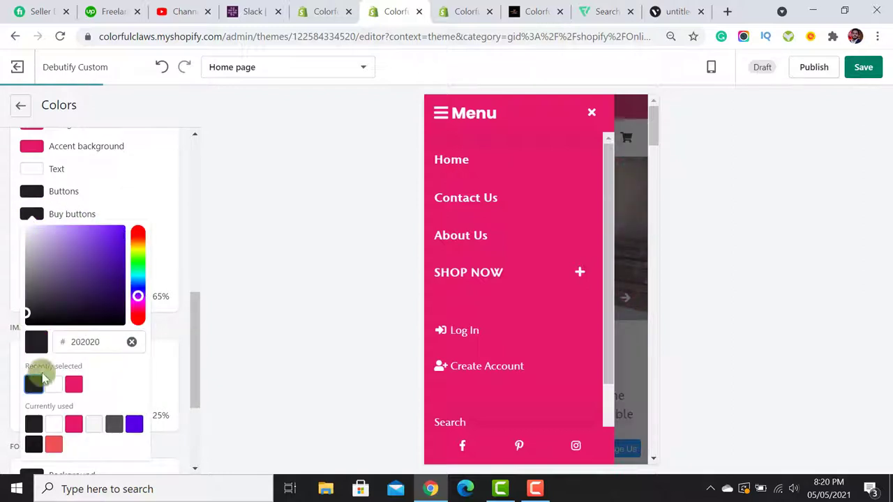
pyautogui.click(171, 225)
# Close the store's drawer menu, switch the preview to Desktop, and bring the footer and its color settings into view.
pyautogui.moveTo(198, 314); pyautogui.dragTo(195, 387)
pyautogui.click(591, 113)
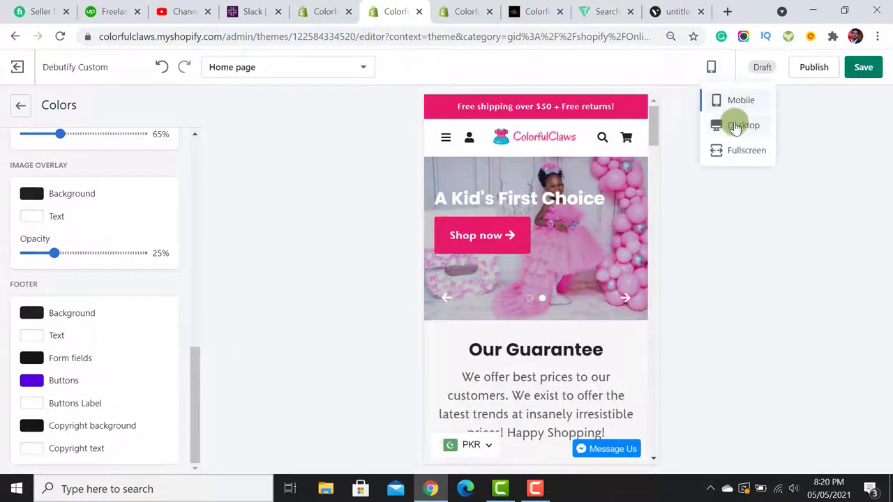
pyautogui.click(733, 125)
pyautogui.moveTo(878, 152); pyautogui.dragTo(883, 457)
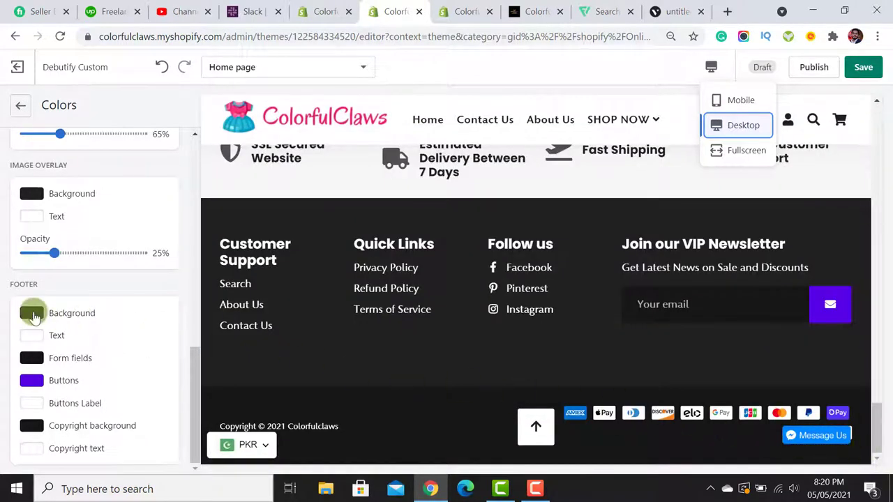
# Set the Footer Buttons color to pink E41A67.
pyautogui.click(34, 382)
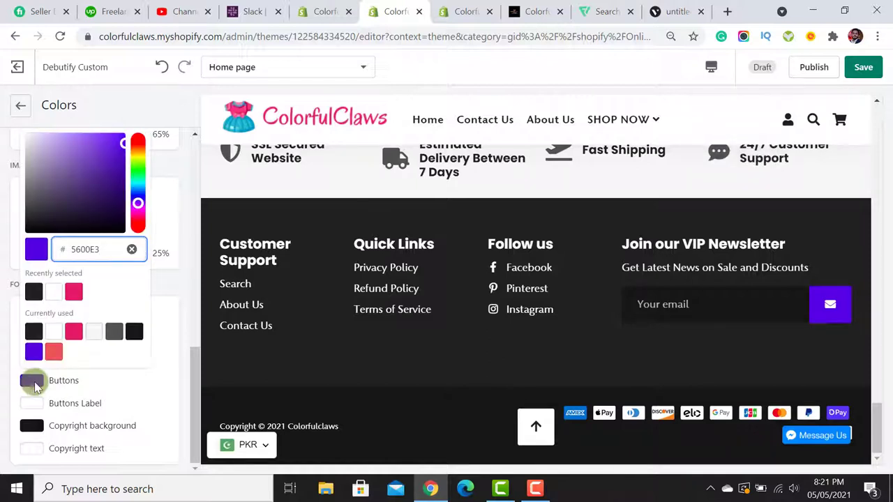
pyautogui.click(75, 296)
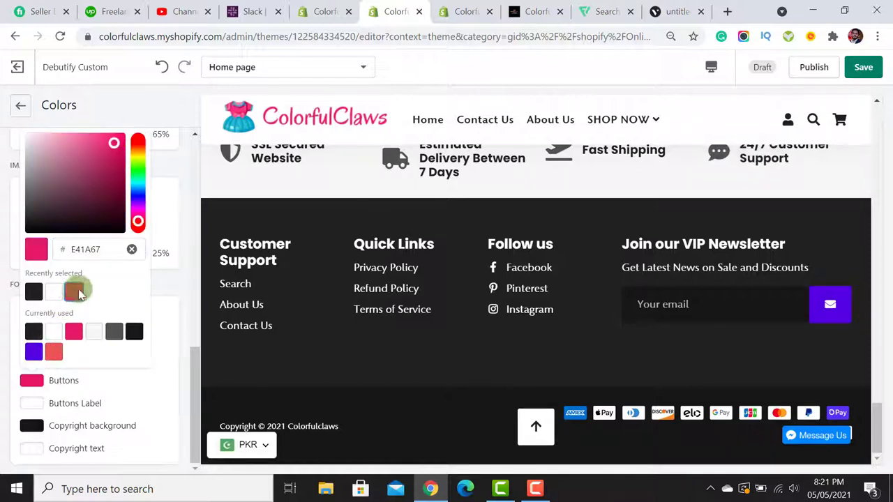
pyautogui.click(166, 279)
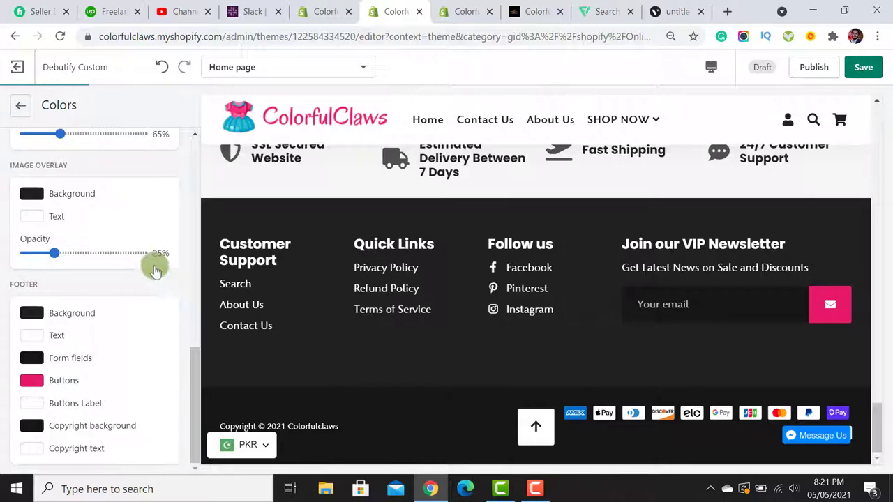
# Leave the color settings and open the Facebook account link in the Social media theme settings.
pyautogui.click(23, 105)
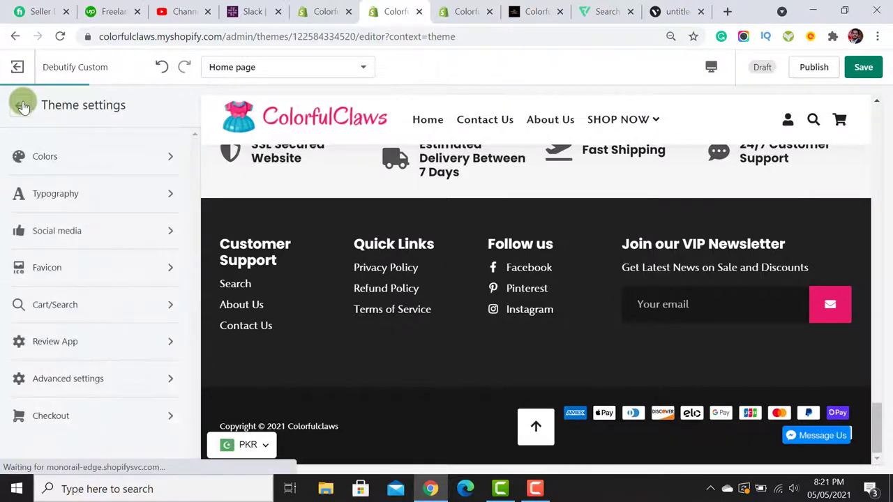
pyautogui.click(87, 241)
pyautogui.moveTo(193, 169); pyautogui.dragTo(193, 223)
pyautogui.click(157, 223)
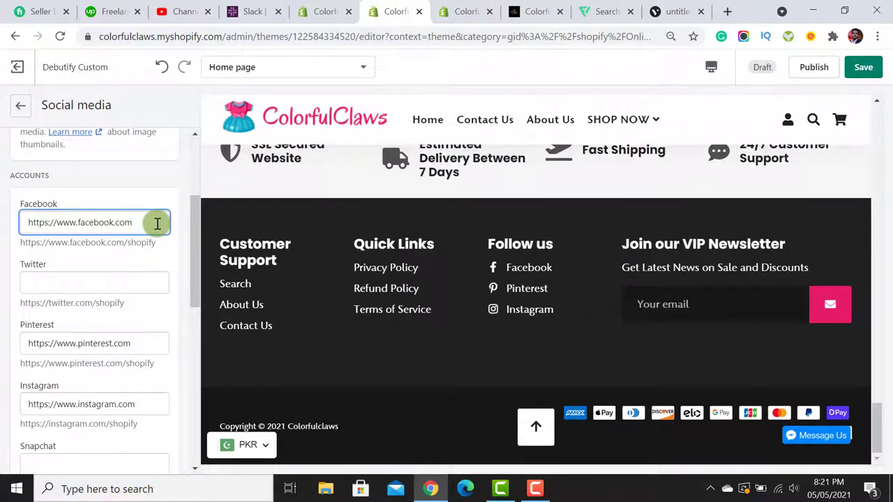
# On the live colorfulclaws.com store, open the footer's Facebook and Instagram links in new tabs.
pyautogui.click(566, 9)
pyautogui.moveTo(882, 126); pyautogui.dragTo(885, 482)
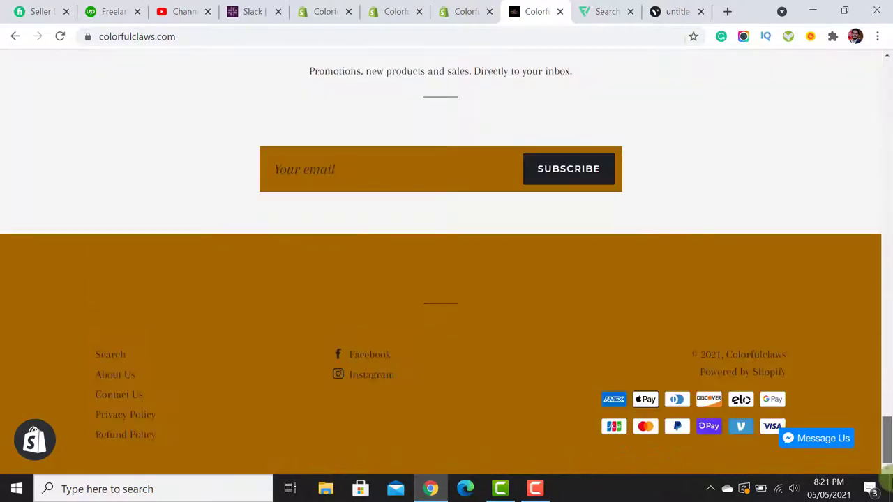
pyautogui.rightClick(369, 357)
pyautogui.click(433, 247)
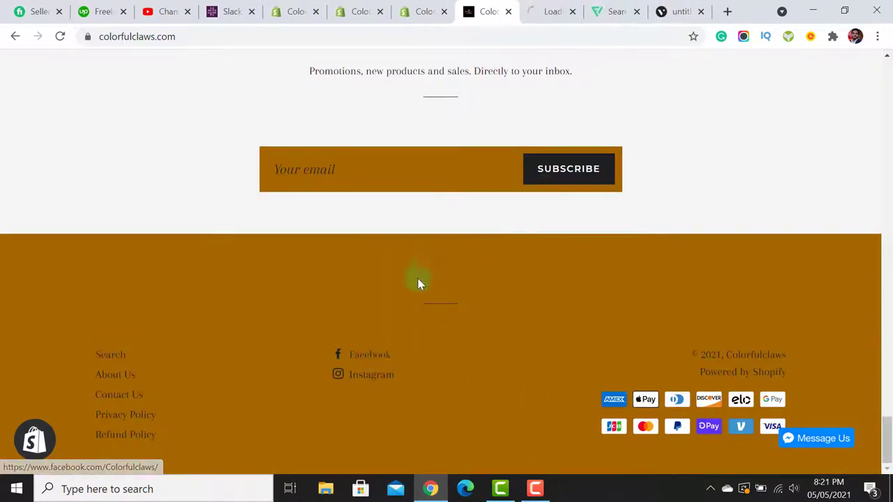
pyautogui.rightClick(376, 375)
pyautogui.click(436, 266)
# Copy the Colorfulclaws Facebook page address and use it as the Facebook account link in the Social media settings.
pyautogui.click(498, 12)
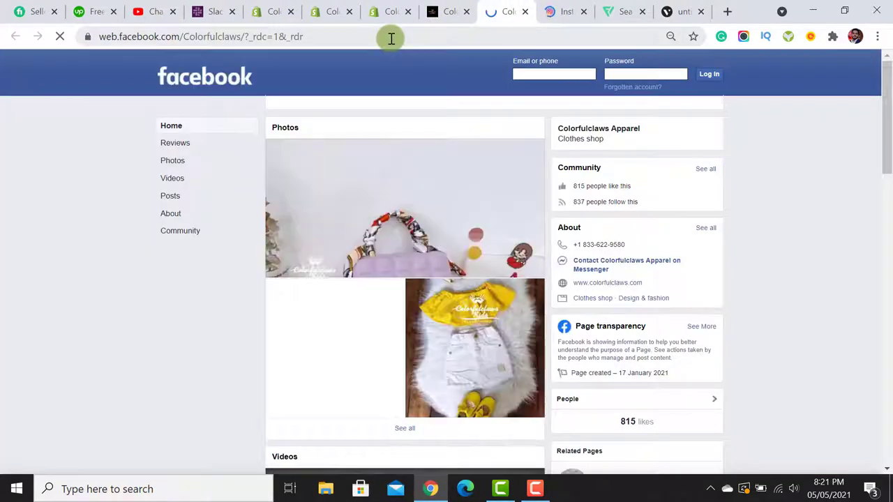
pyautogui.click(391, 39)
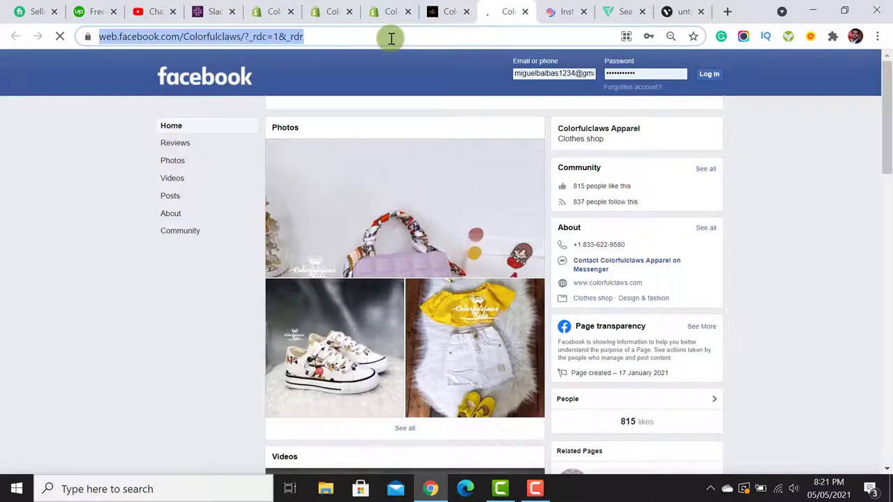
pyautogui.click(273, 11)
pyautogui.click(334, 10)
pyautogui.click(161, 208)
pyautogui.hotkey('ctrl', 'a')
pyautogui.write('https://www.facebook.com/ColorfulClaws/?_rdc=1&_rdr')
# Check the full web address of the page opened from the store's Instagram link.
pyautogui.click(570, 5)
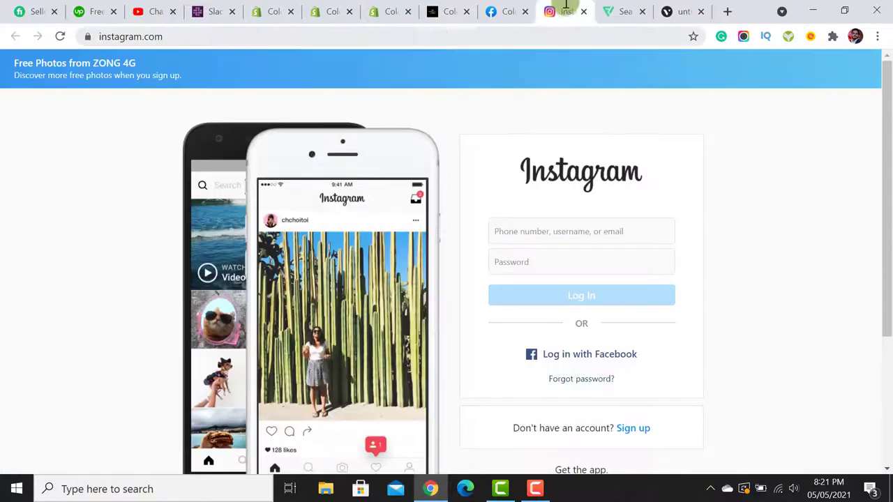
pyautogui.click(442, 35)
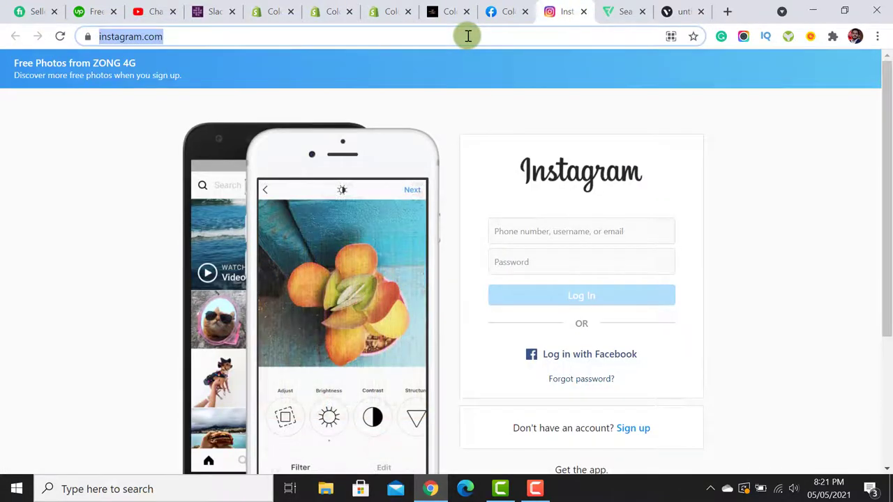
pyautogui.click(468, 36)
pyautogui.click(387, 11)
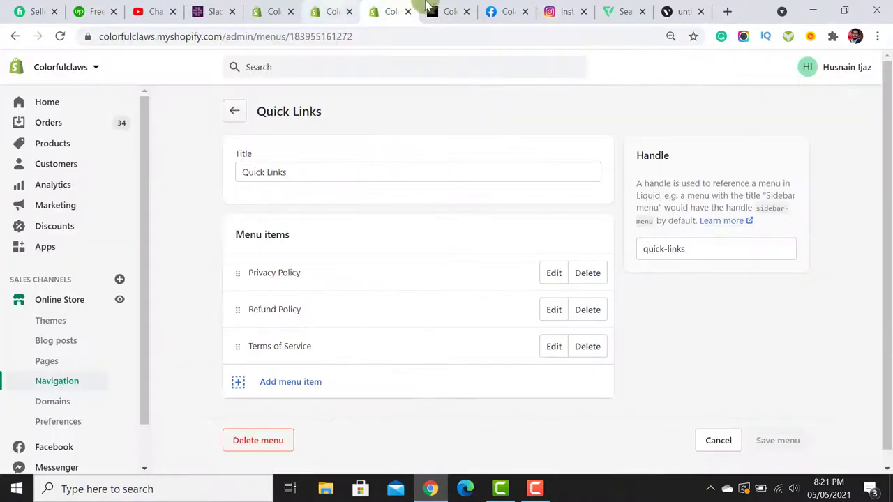
pyautogui.click(558, 7)
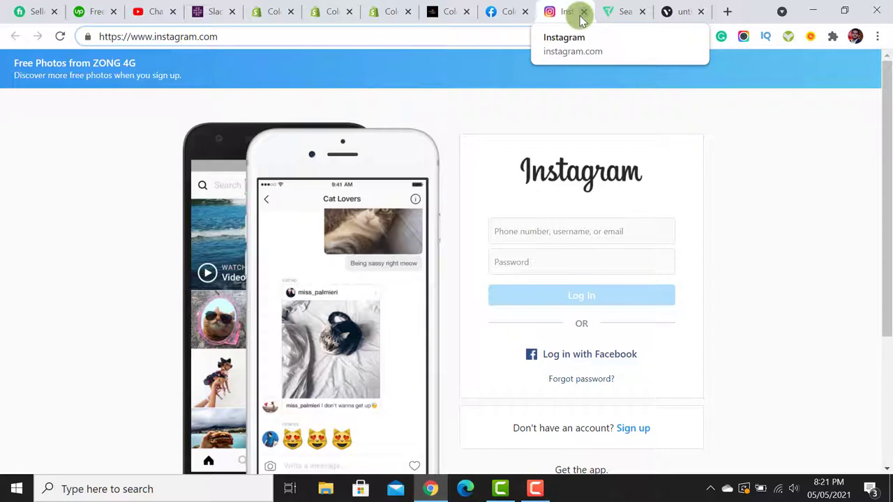
# Close the Instagram and Facebook tabs and return to the Instagram account link in the theme's Social media settings.
pyautogui.click(583, 12)
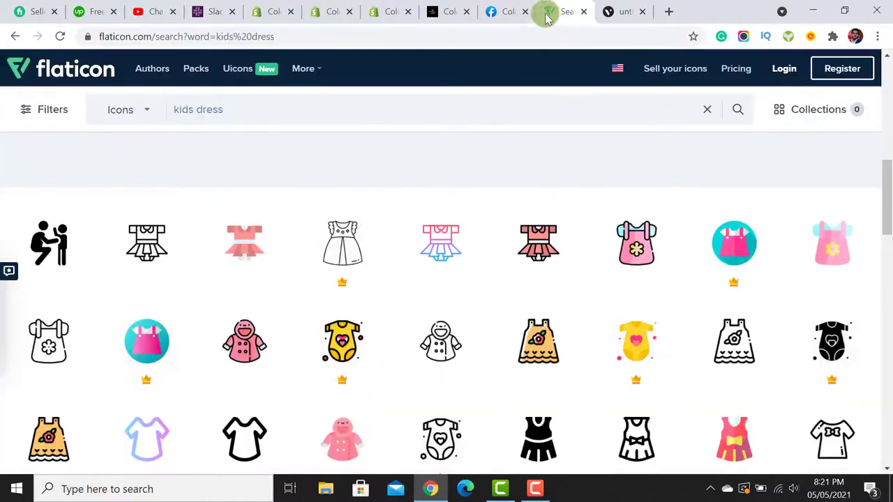
pyautogui.click(525, 11)
pyautogui.click(387, 8)
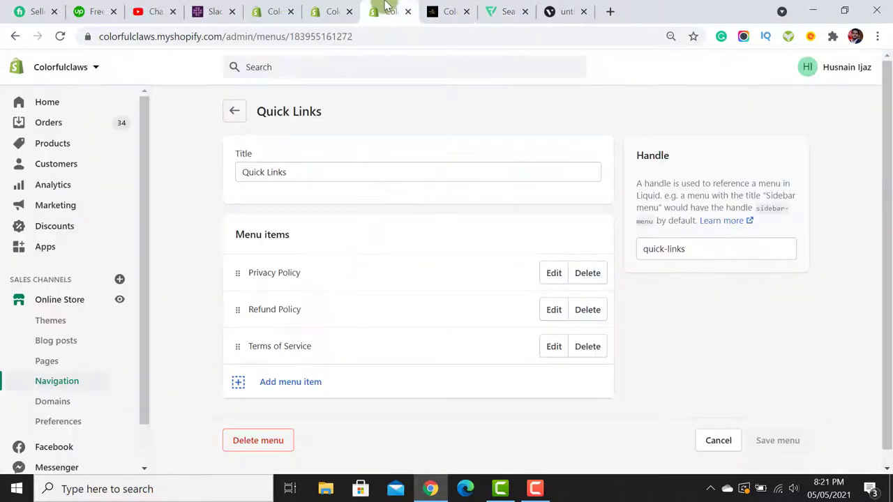
pyautogui.click(341, 9)
pyautogui.moveTo(193, 219); pyautogui.dragTo(193, 243)
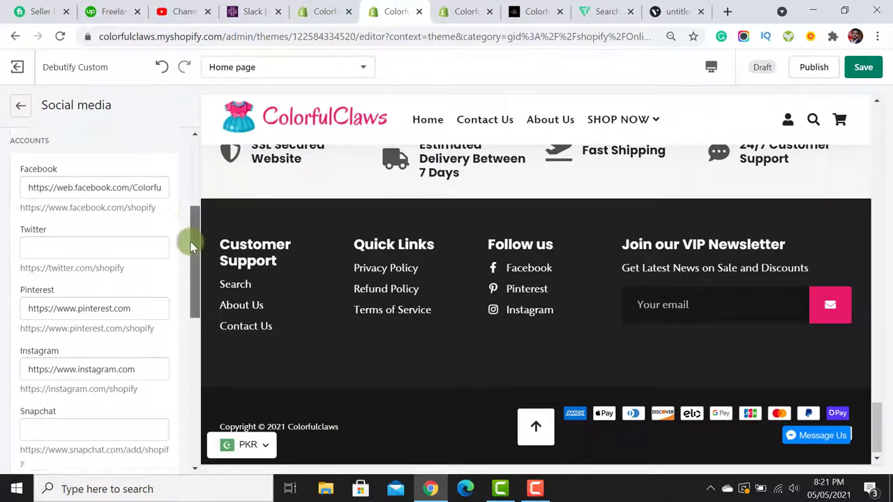
pyautogui.click(144, 269)
pyautogui.click(140, 325)
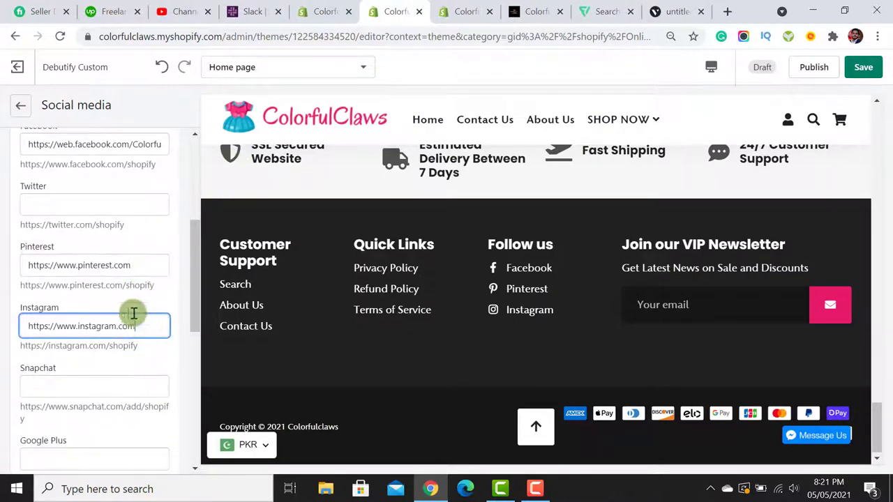
# Upload the baby-dress image from Downloads and set it as the theme's favicon image.
pyautogui.click(19, 110)
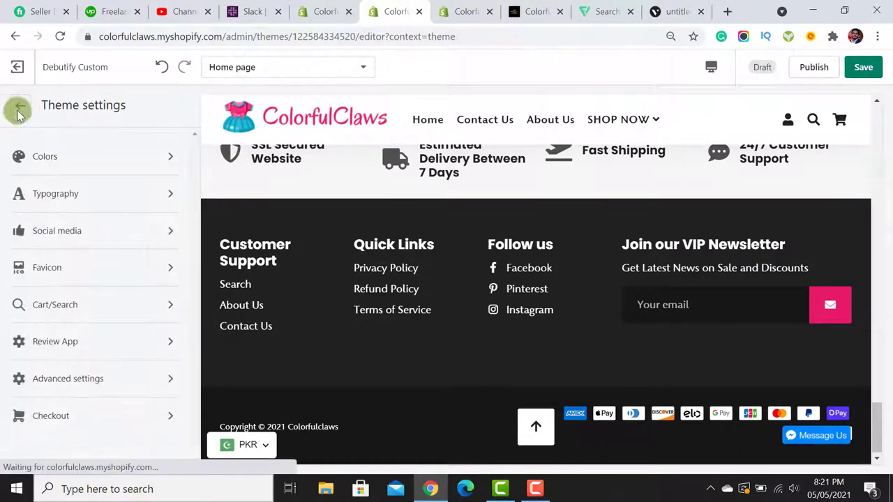
pyautogui.click(42, 269)
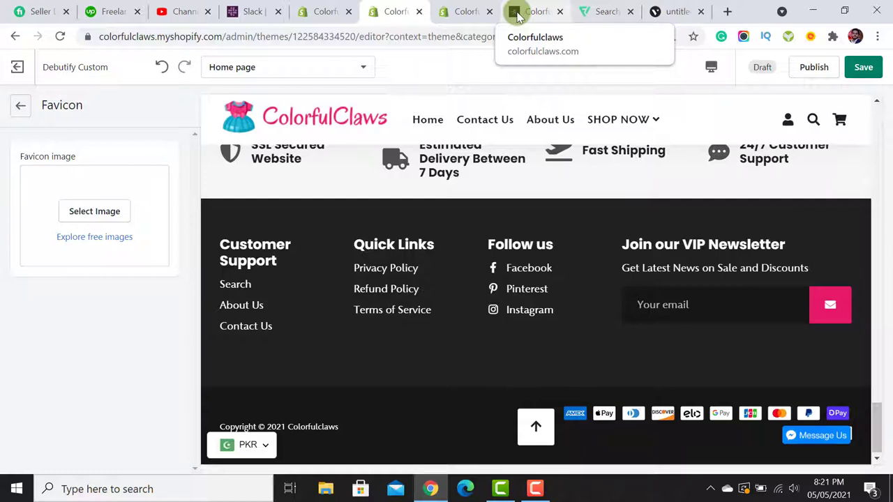
pyautogui.click(86, 215)
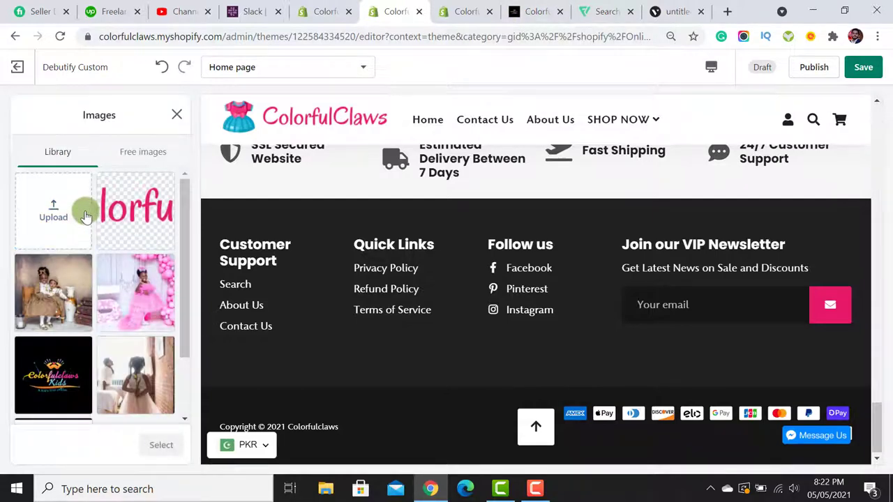
pyautogui.click(26, 215)
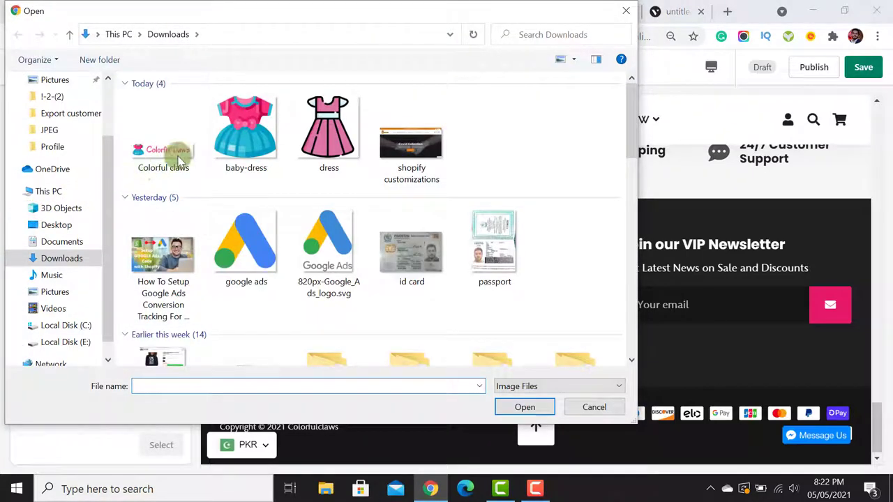
pyautogui.click(250, 133)
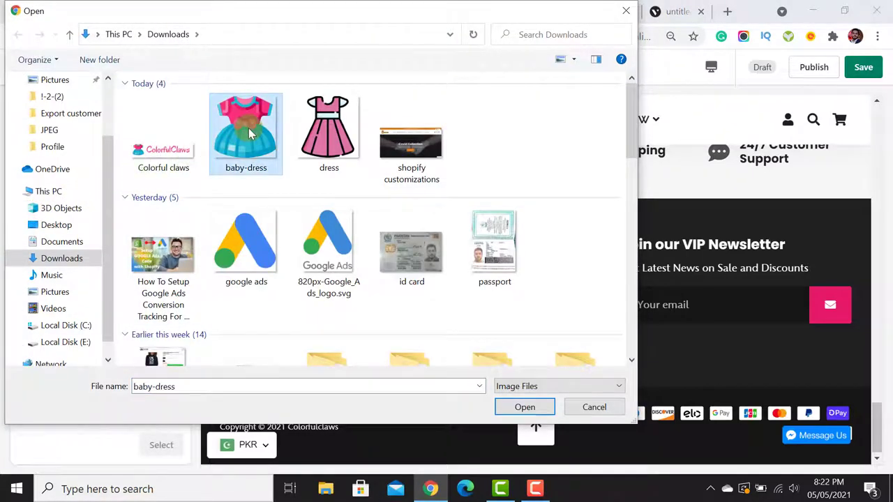
pyautogui.click(522, 406)
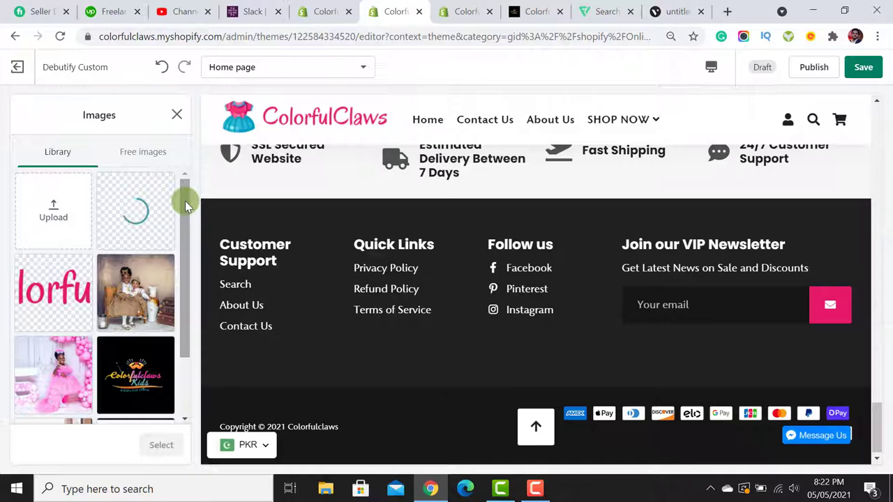
pyautogui.scroll(-2, 188, 223)
pyautogui.moveTo(191, 229); pyautogui.dragTo(196, 173)
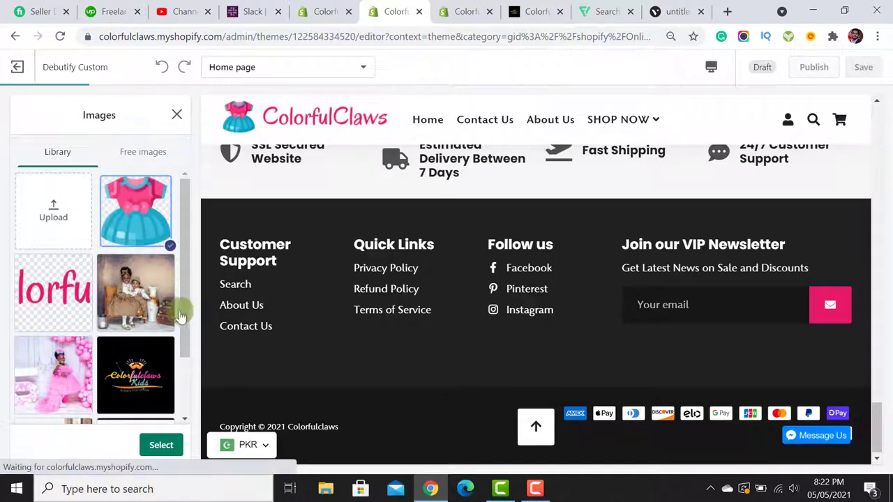
pyautogui.click(161, 445)
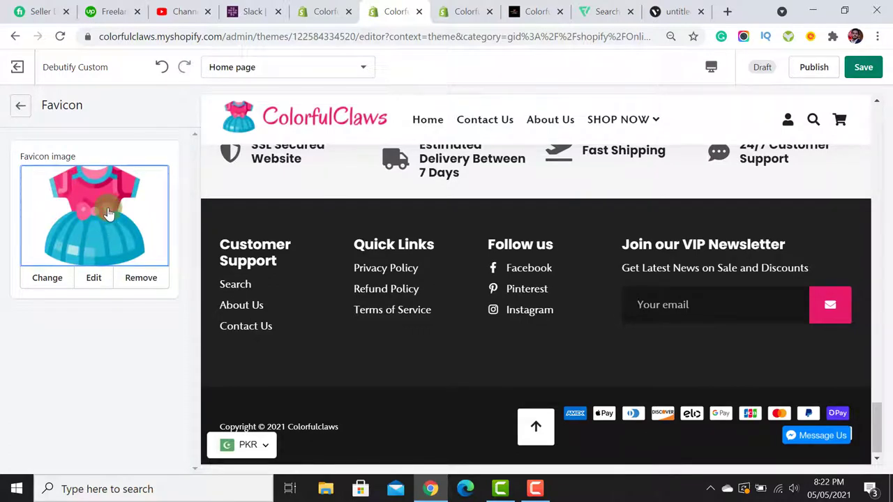
# Look at the Cart/Search theme settings and open the Advanced settings.
pyautogui.click(19, 109)
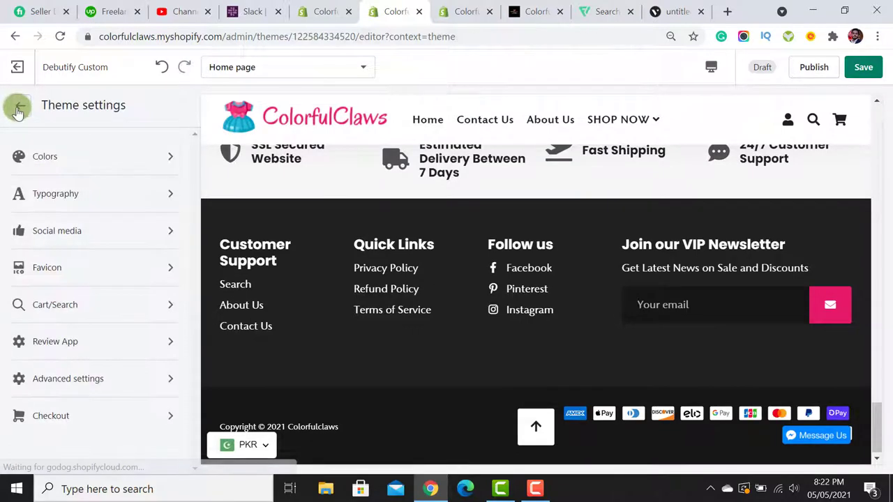
pyautogui.click(84, 314)
pyautogui.click(20, 105)
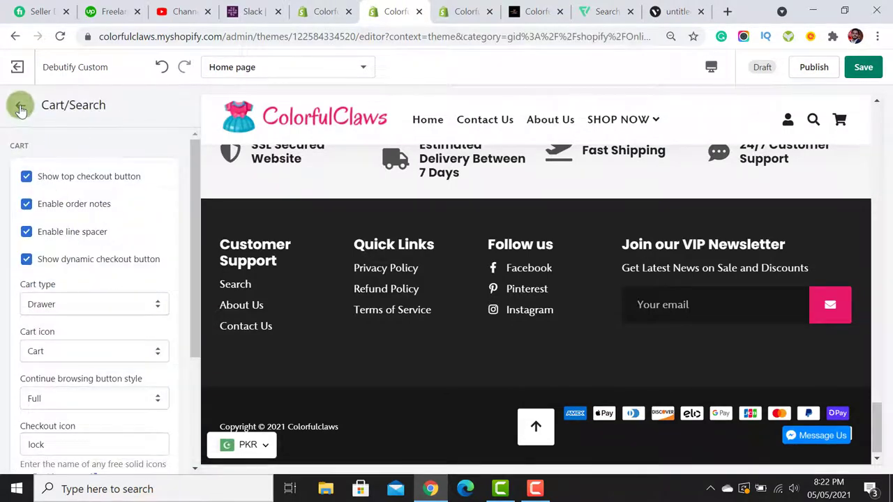
pyautogui.click(50, 272)
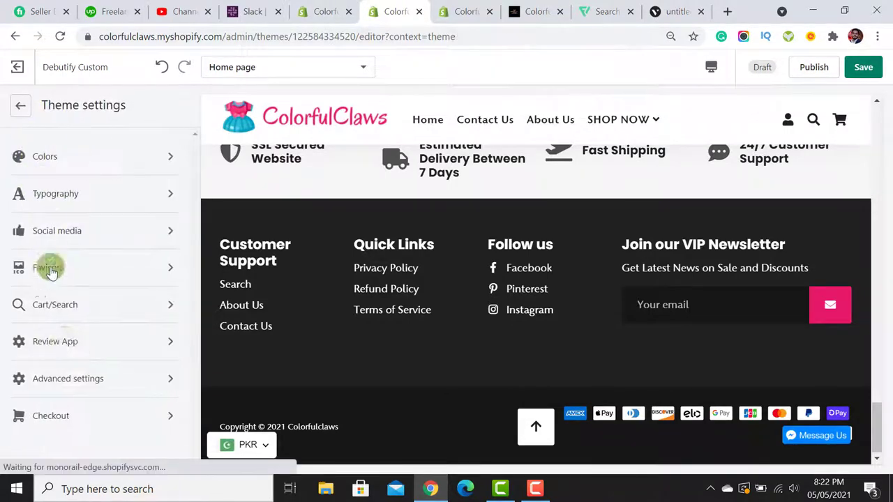
pyautogui.click(74, 378)
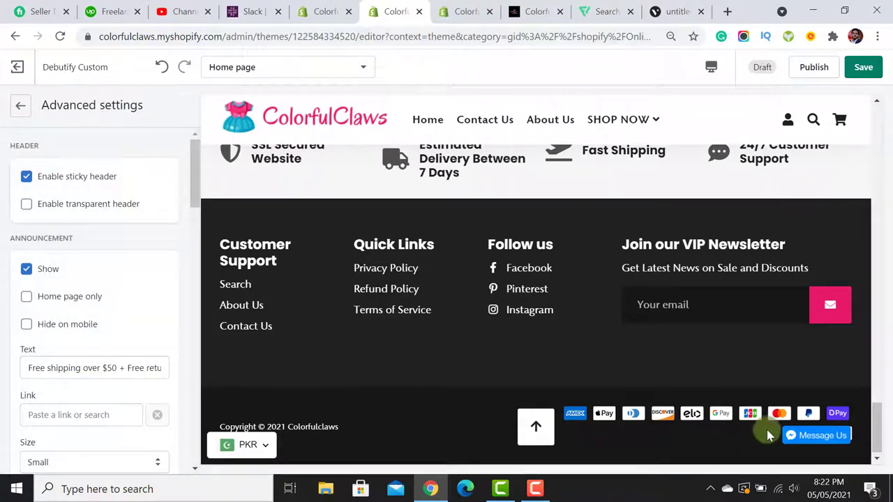
# Disable the sticky header in the Advanced settings, save the theme and return to the theme settings list.
pyautogui.moveTo(876, 427); pyautogui.dragTo(876, 126)
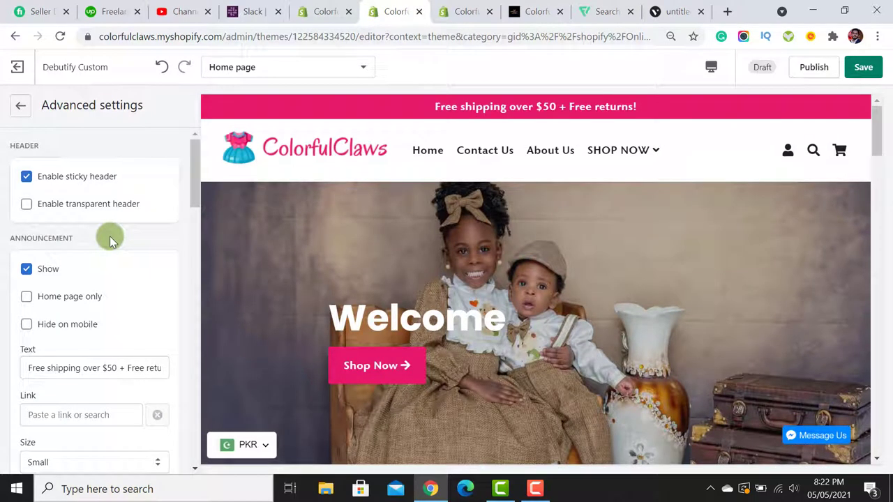
pyautogui.click(26, 178)
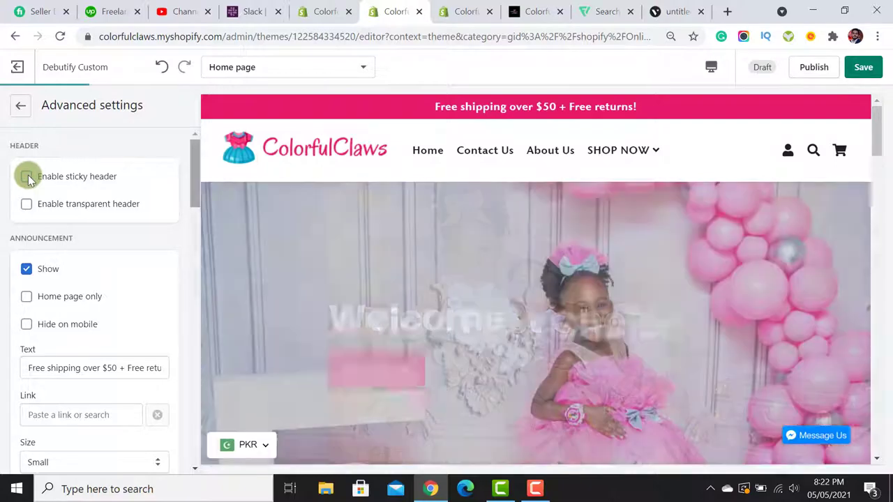
pyautogui.scroll(-2, 876, 133)
pyautogui.click(862, 66)
pyautogui.scroll(2, 879, 125)
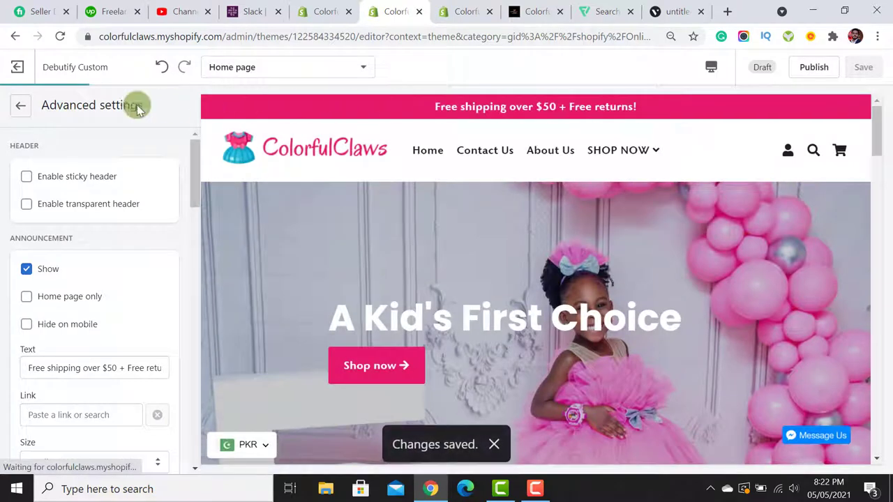
pyautogui.click(17, 106)
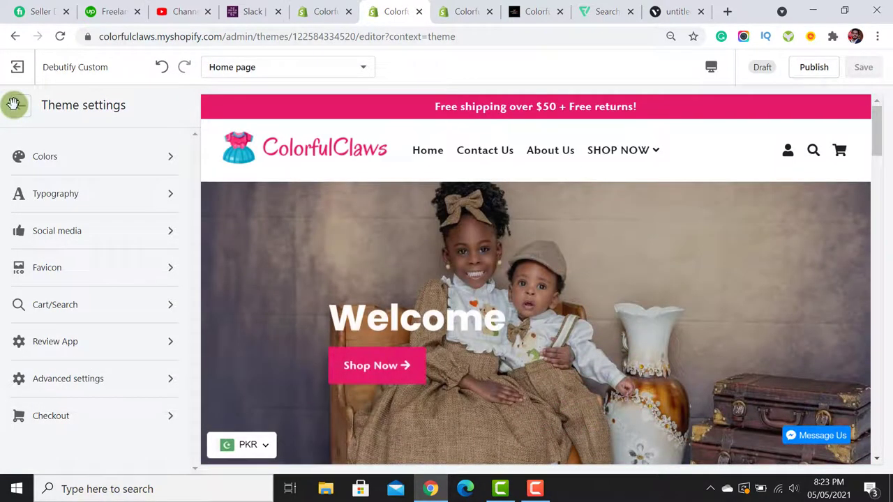
# Switch the editor to the Product pages template and open the settings of its Product pages section.
pyautogui.moveTo(874, 125)
pyautogui.mouseDown()
pyautogui.moveTo(881, 443)
pyautogui.moveTo(883, 119)
pyautogui.mouseUp()
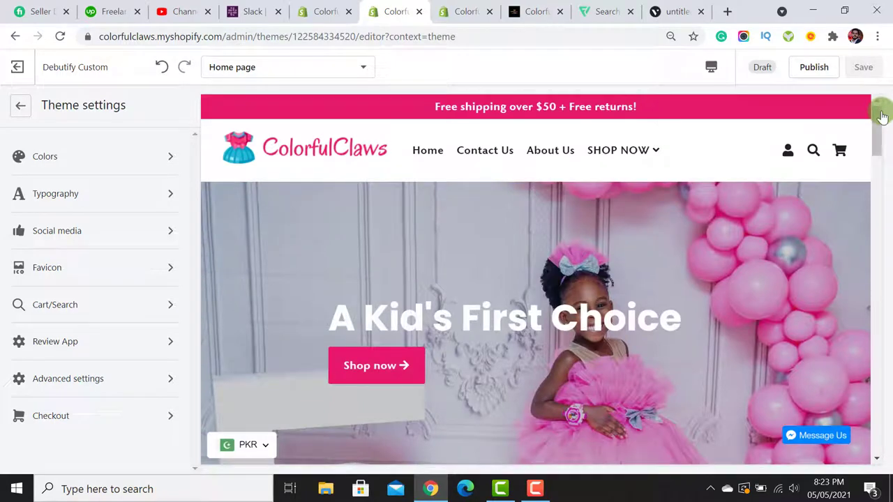
pyautogui.moveTo(883, 117); pyautogui.dragTo(869, 94)
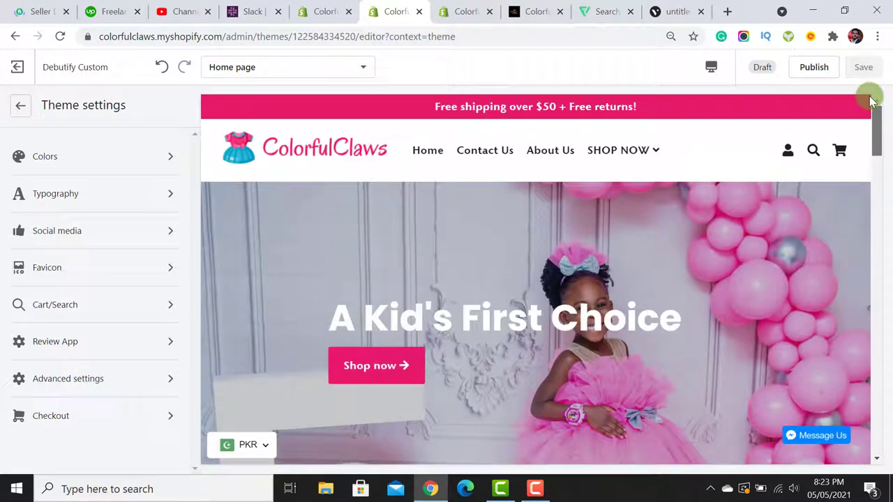
pyautogui.click(354, 67)
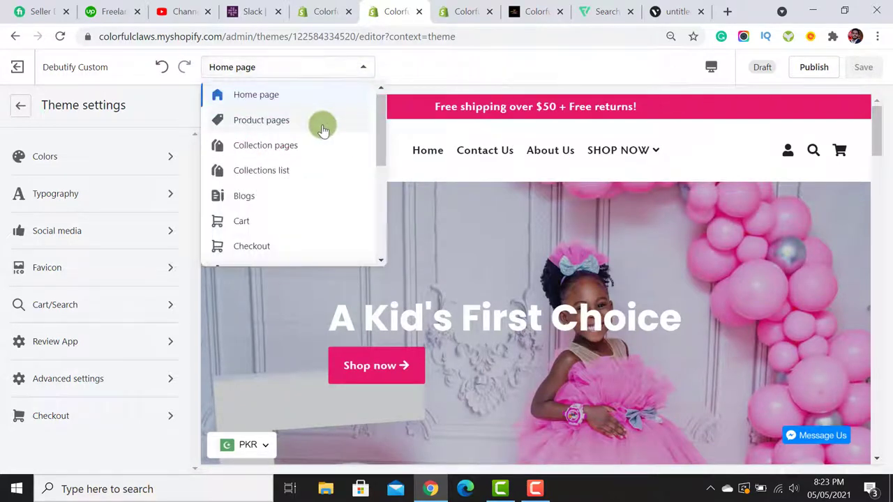
pyautogui.click(323, 125)
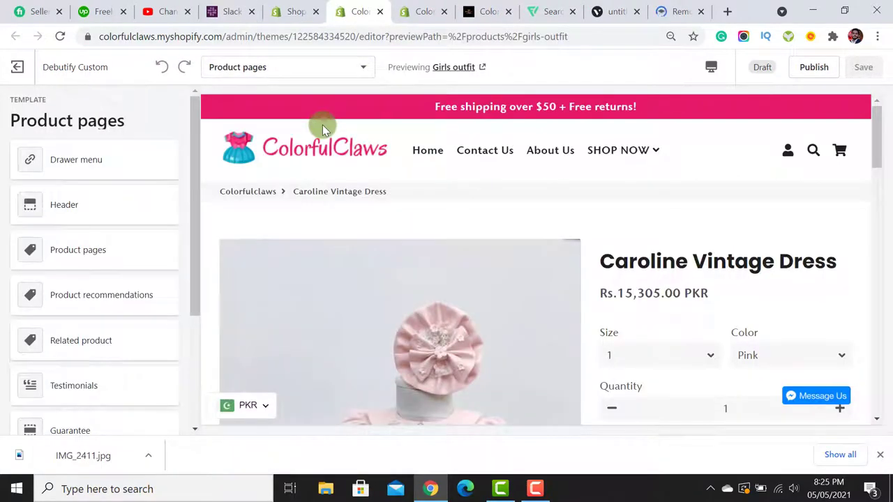
pyautogui.scroll(-5, 322, 125)
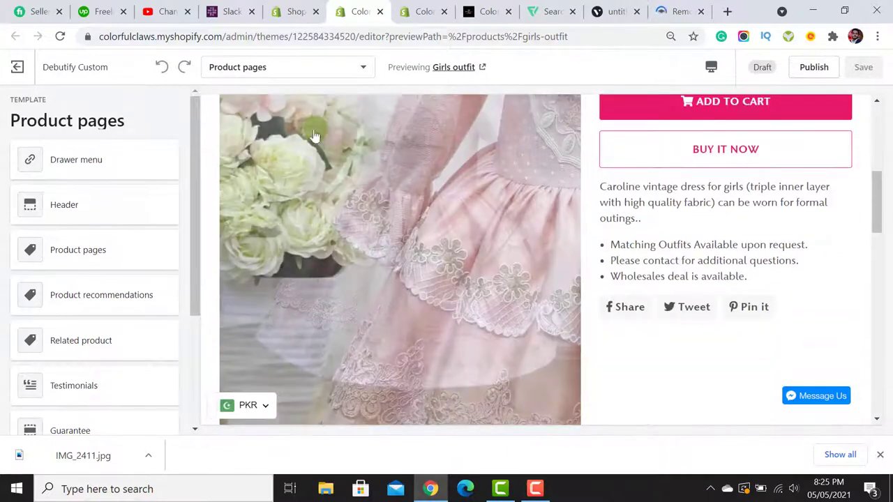
pyautogui.click(75, 257)
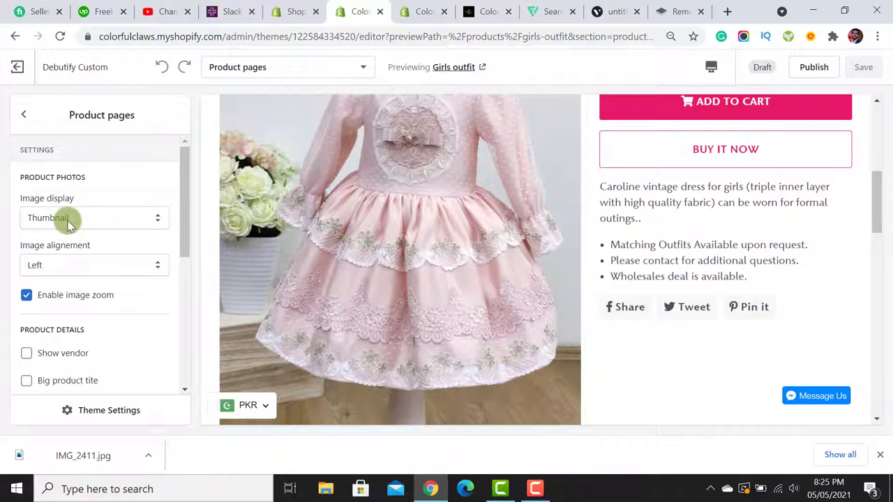
# Keep the product image display on Thumbnail, turn off product sharing for the product pages and save the theme.
pyautogui.click(96, 222)
pyautogui.click(96, 221)
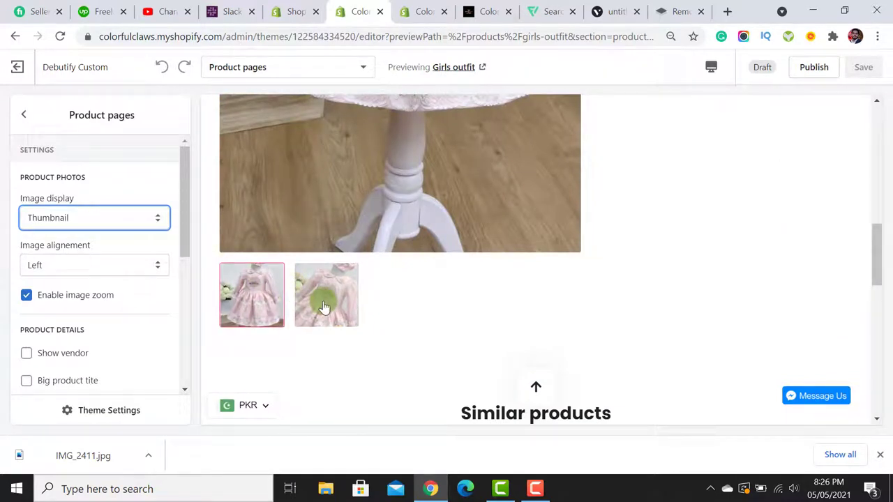
pyautogui.scroll(-2, 125, 298)
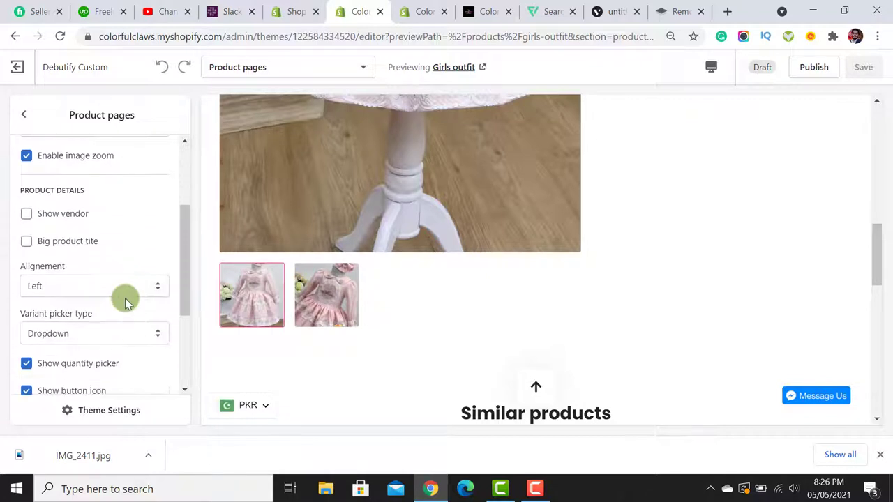
pyautogui.scroll(-2, 95, 257)
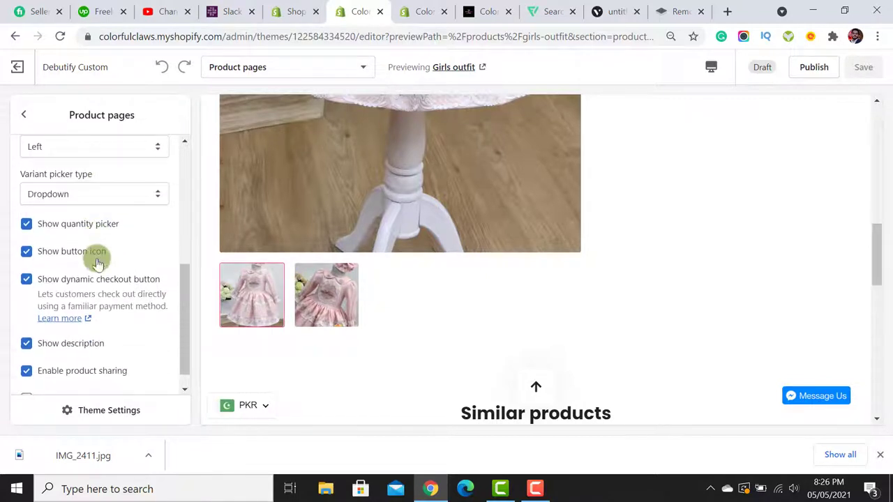
pyautogui.scroll(-1, 96, 264)
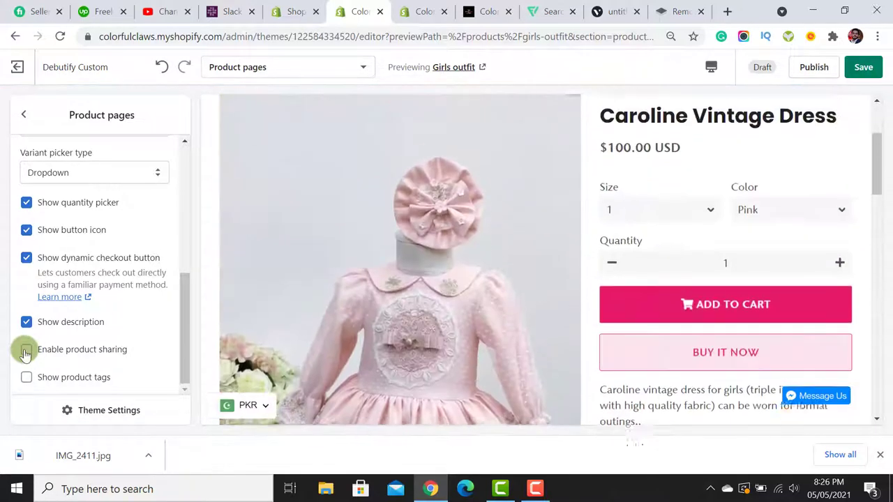
pyautogui.scroll(-4, 638, 263)
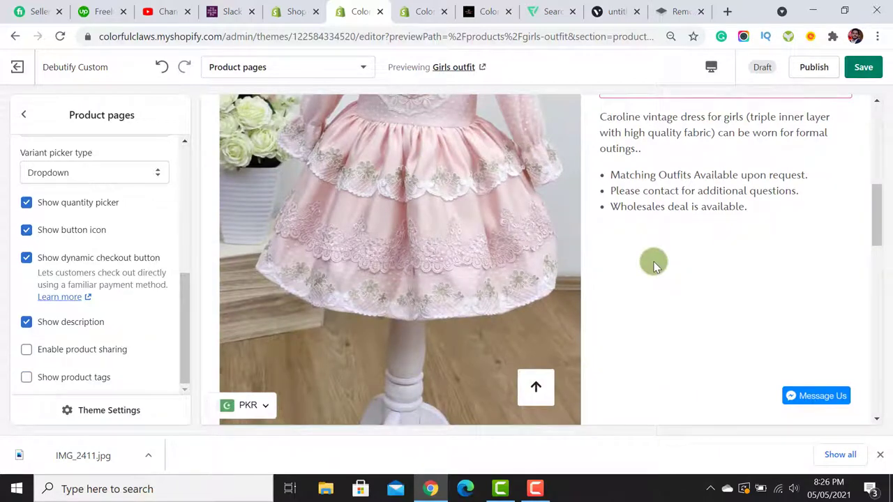
pyautogui.scroll(-12, 654, 264)
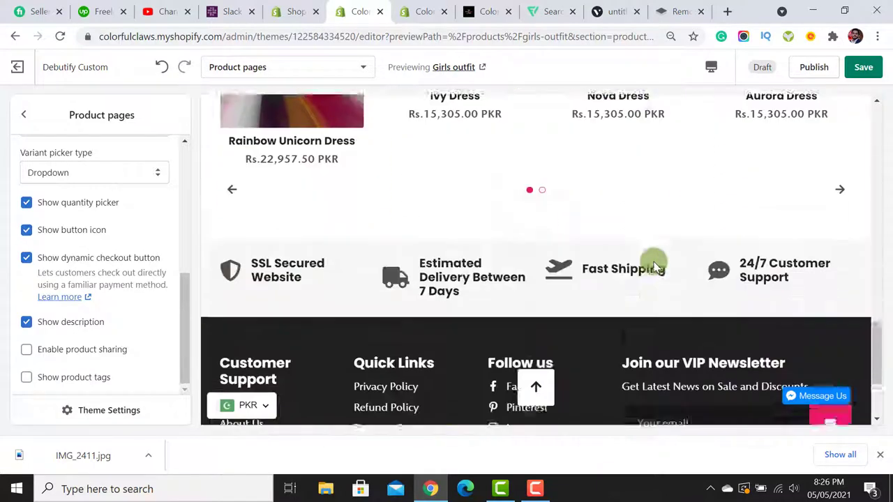
pyautogui.scroll(-3, 653, 263)
pyautogui.click(863, 67)
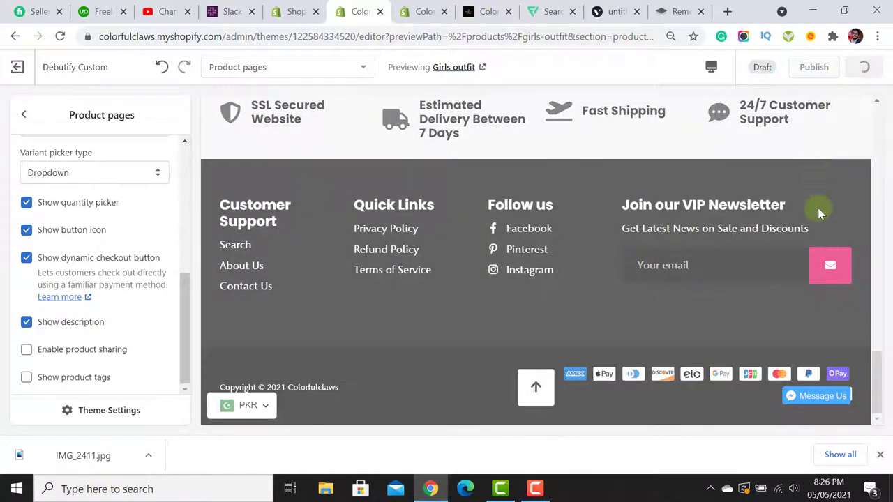
pyautogui.scroll(20, 818, 217)
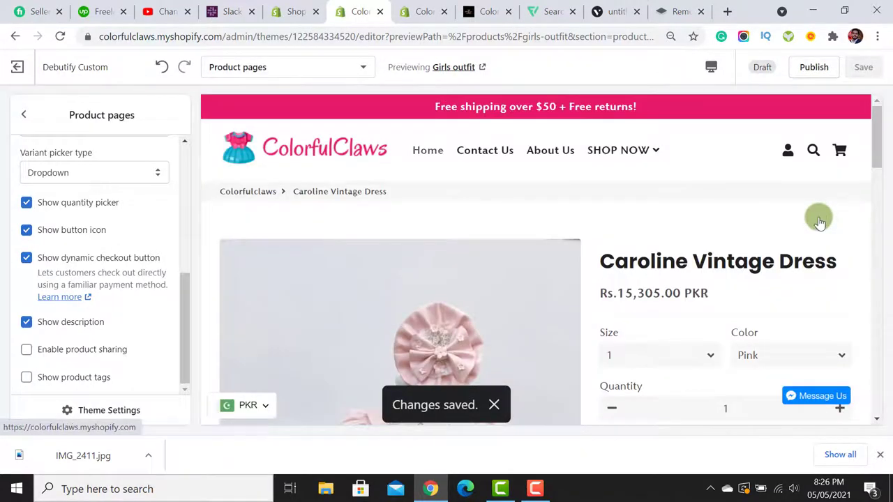
# Open the storefront preview and review the redesigned home page from the banner through the newsletter section.
pyautogui.click(465, 67)
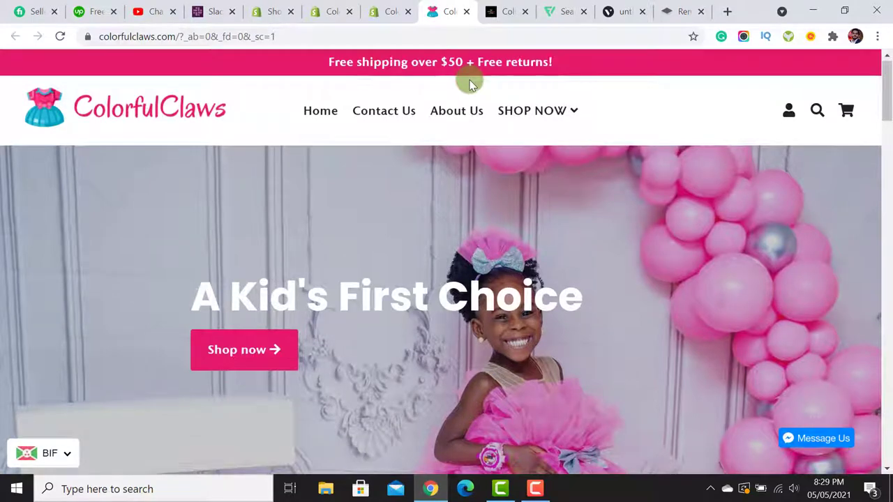
pyautogui.scroll(-7, 469, 84)
pyautogui.scroll(-4, 469, 84)
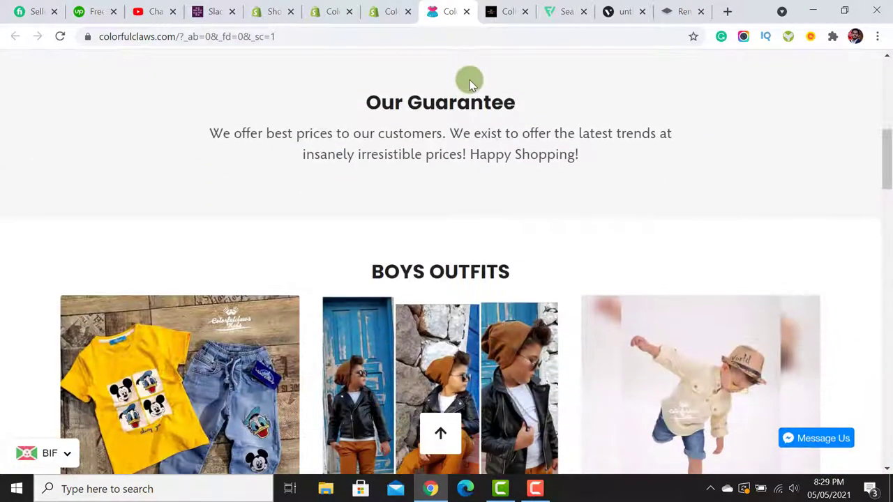
pyautogui.scroll(-5, 850, 224)
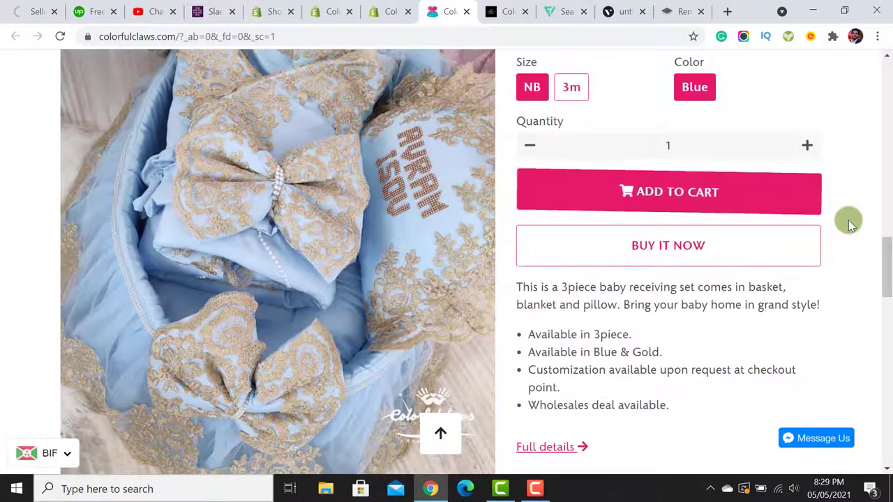
pyautogui.scroll(-9, 849, 225)
pyautogui.scroll(-8, 850, 224)
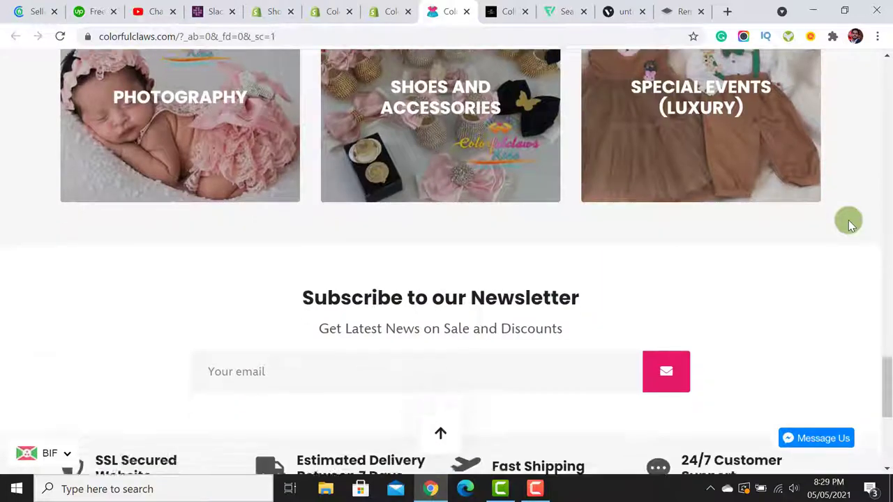
pyautogui.scroll(20, 849, 225)
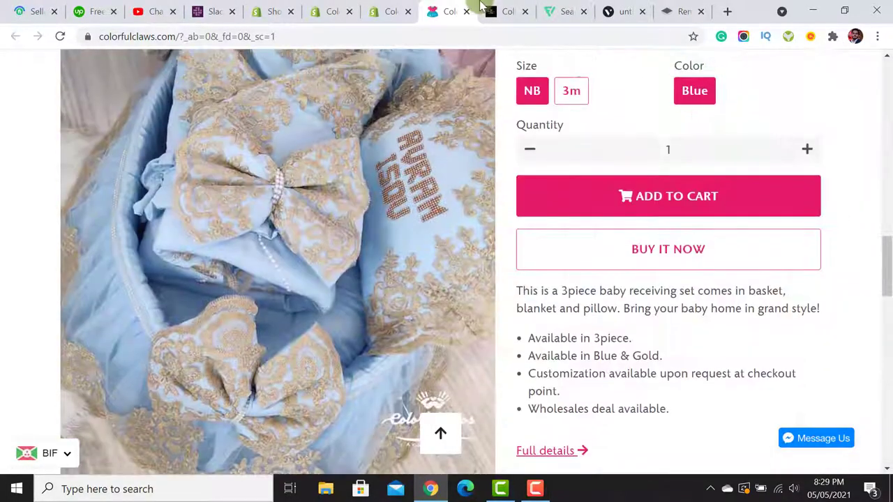
# Switch to the old colorfulclaws.com storefront and look through its home page for comparison with the redesign.
pyautogui.click(482, 8)
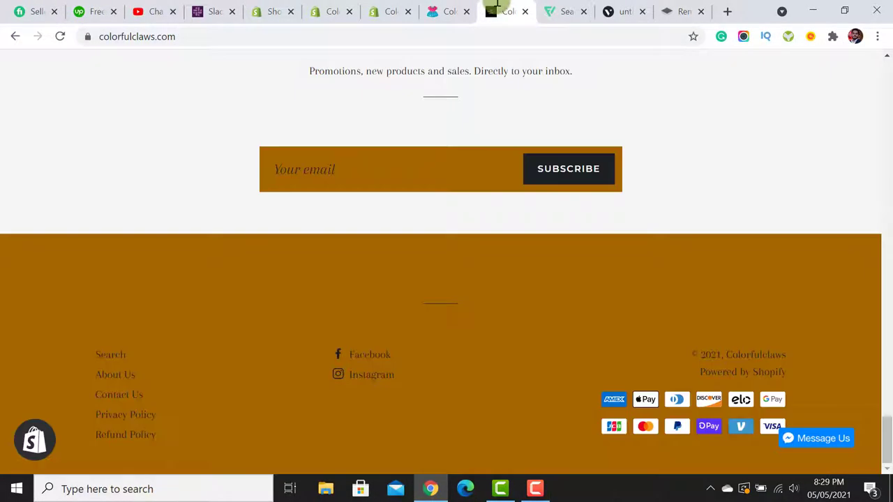
pyautogui.scroll(15, 806, 295)
pyautogui.scroll(15, 806, 296)
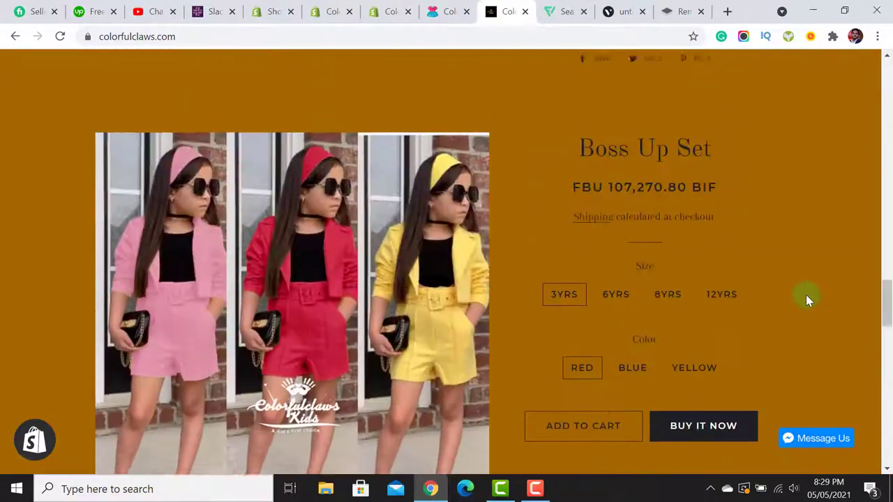
pyautogui.scroll(15, 805, 300)
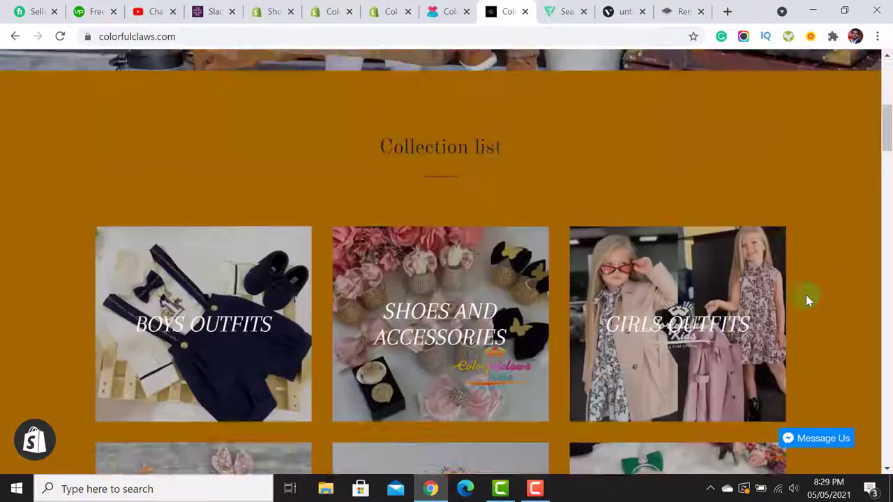